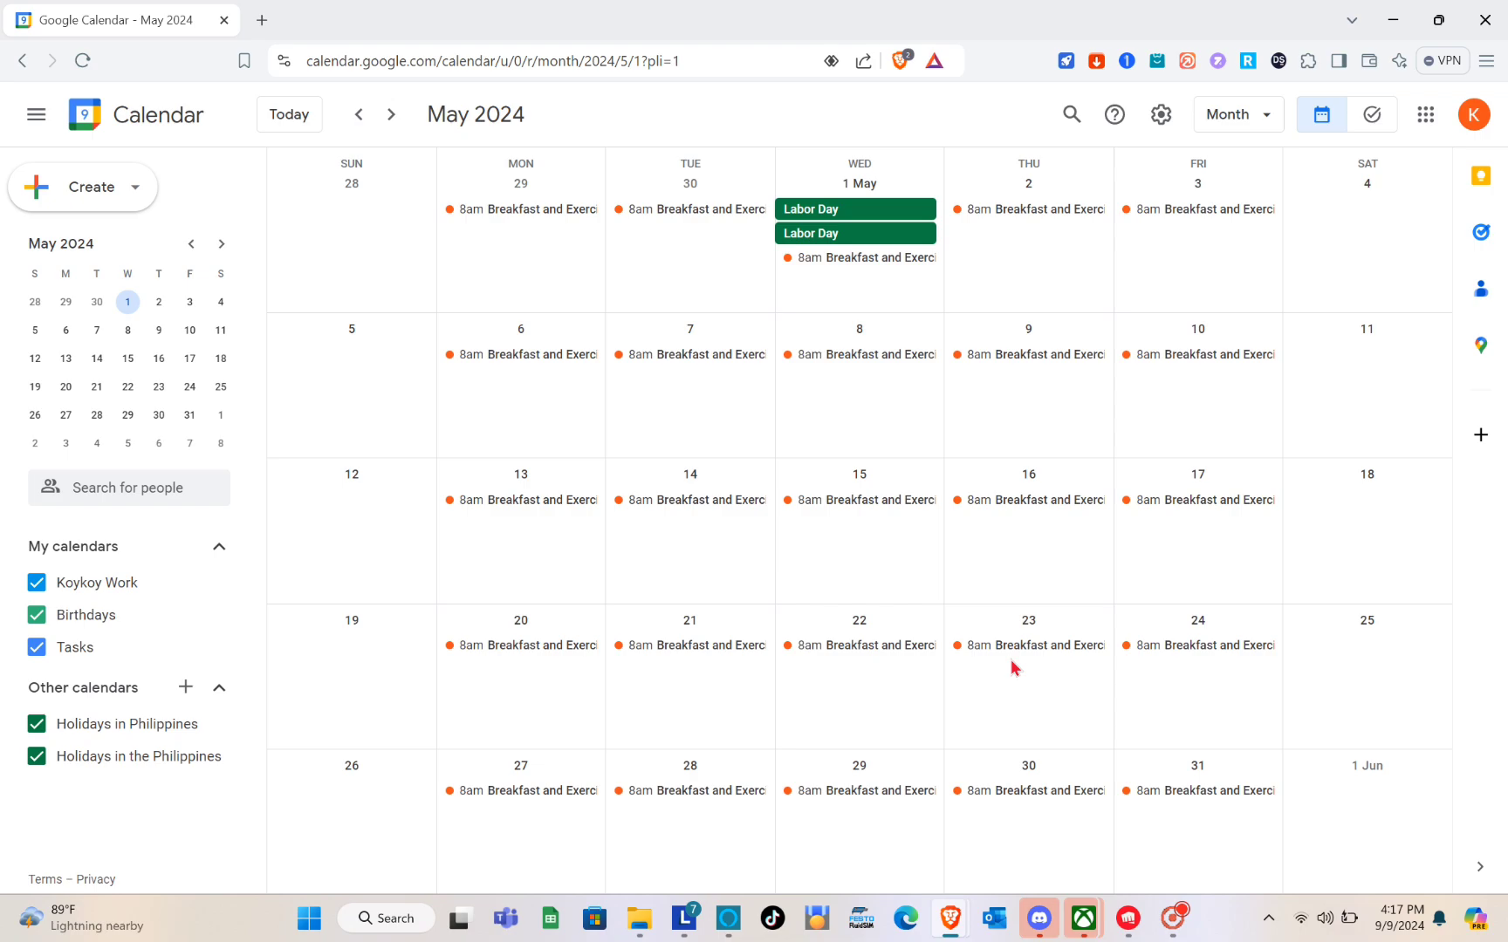
Search the address bar for "google ca" and open the suggested Google Calendar page.
left_click(350, 63)
type("google ca")
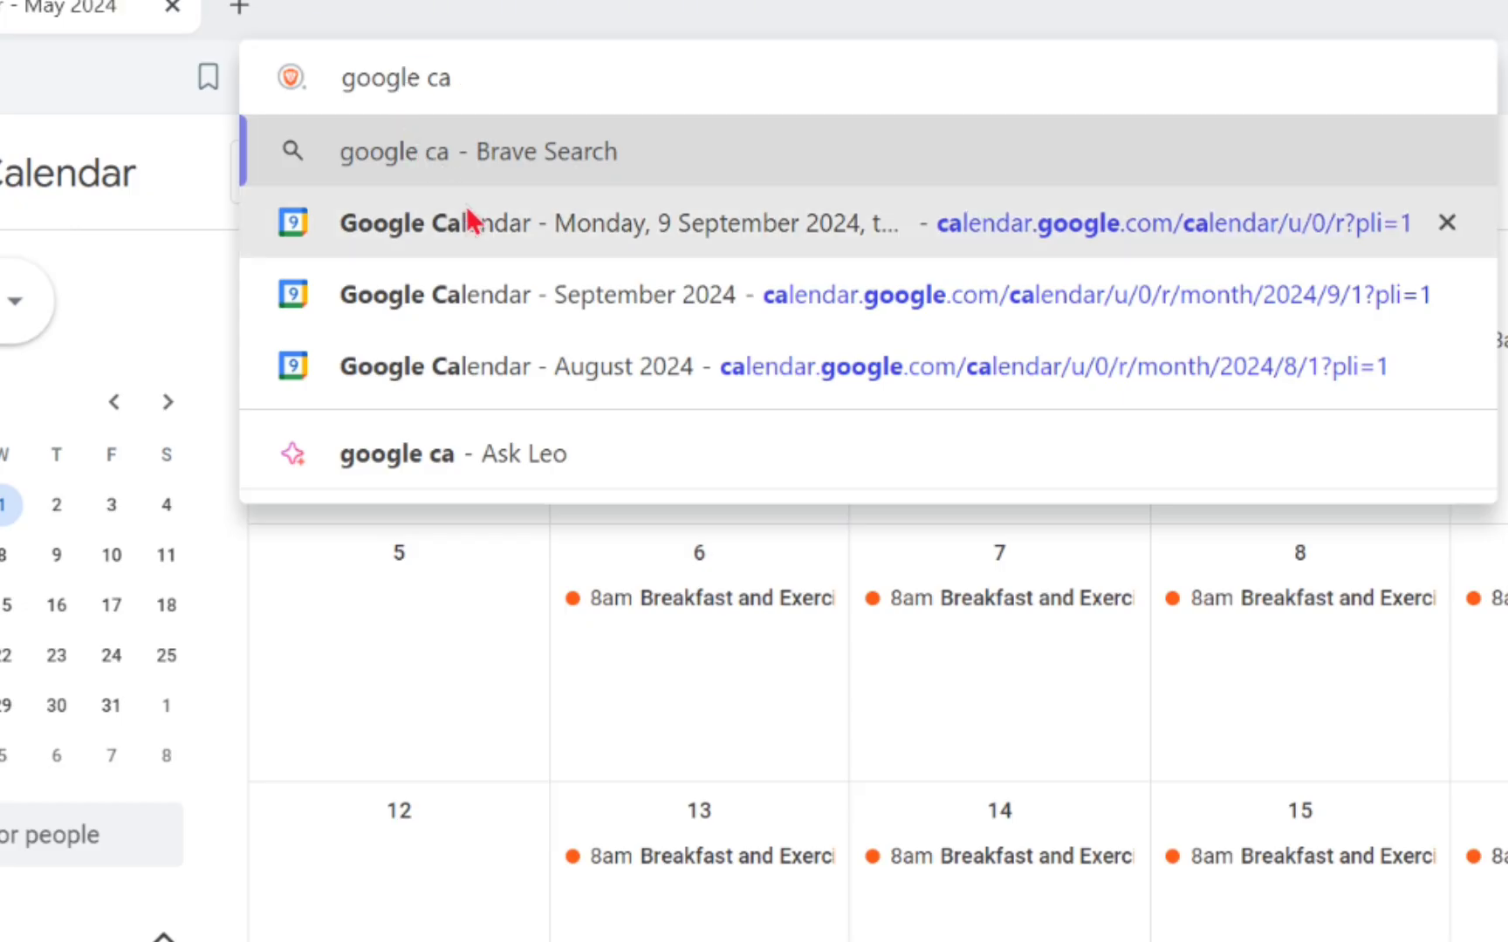
left_click(390, 142)
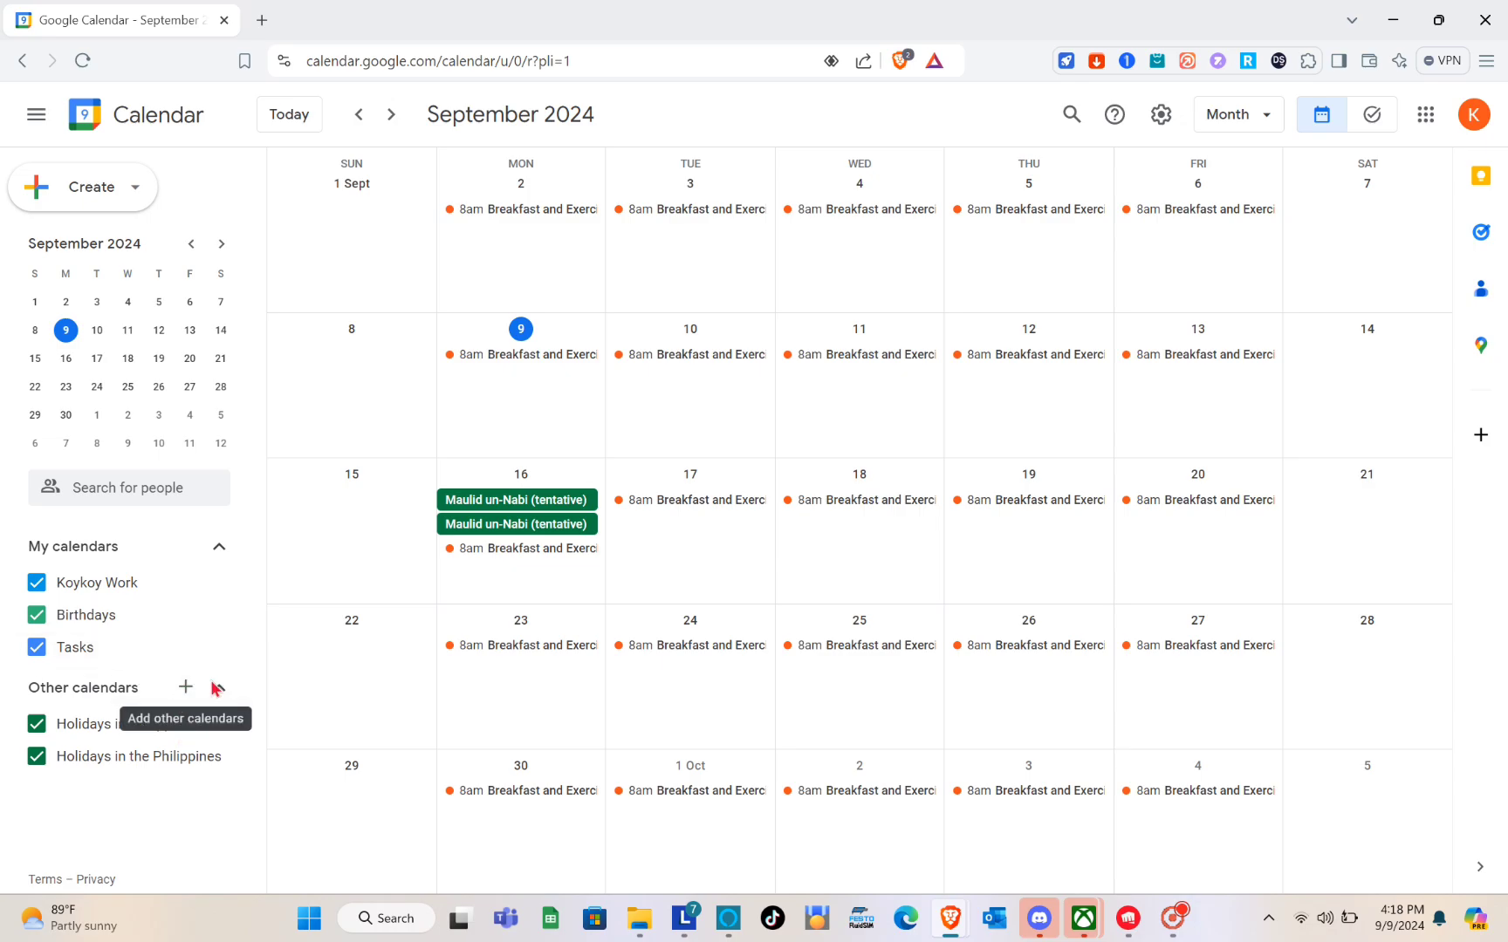
Start creating a new calendar under Other calendars and name it "Week 1 Task".
left_click(182, 689)
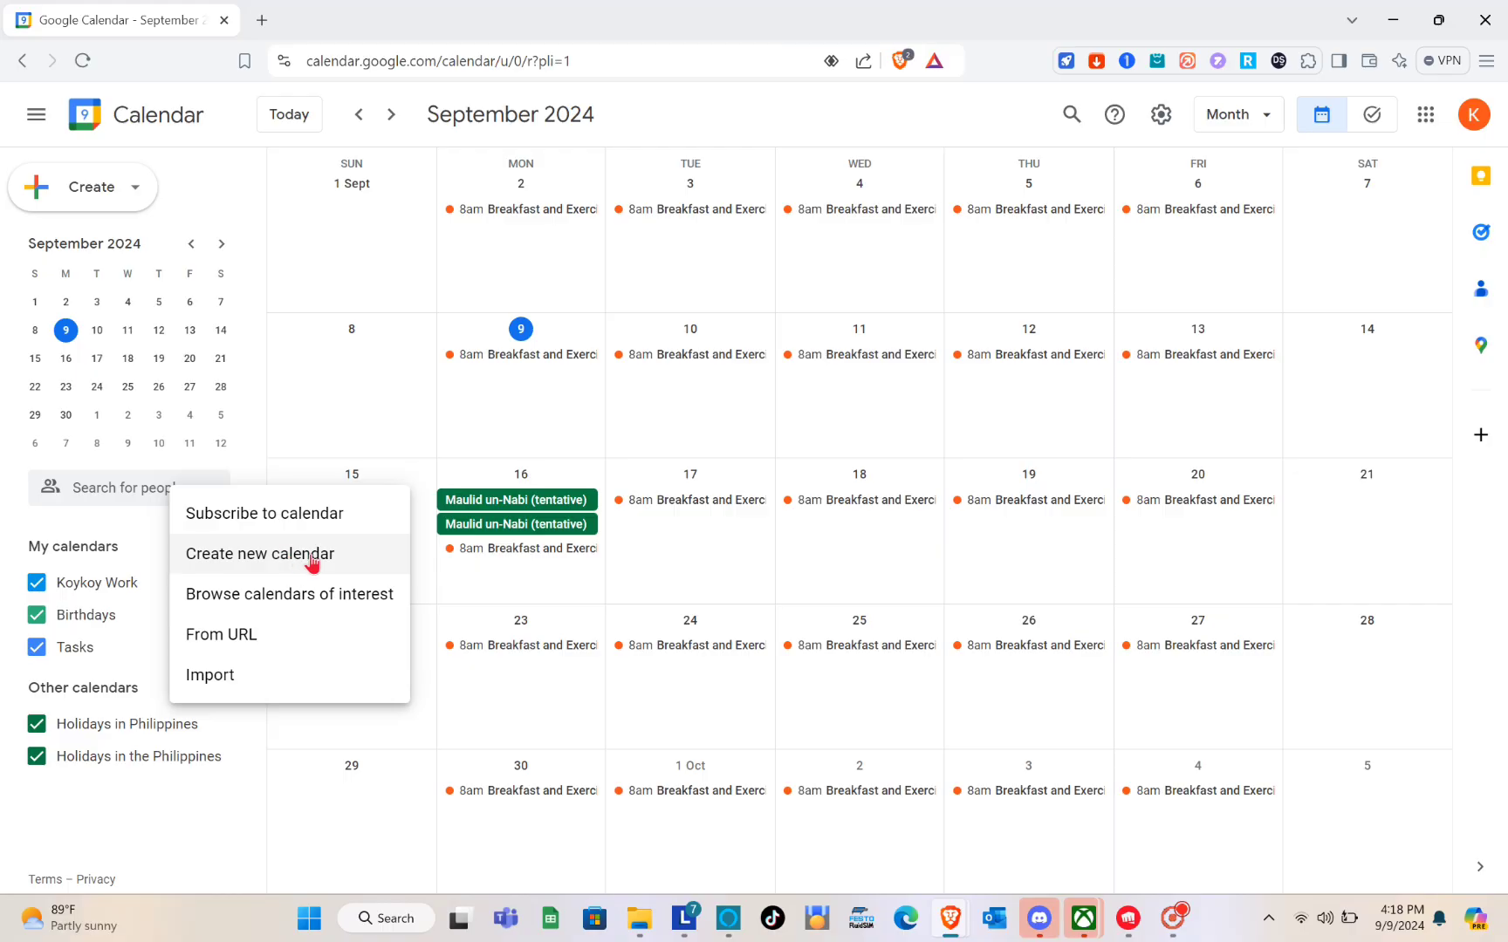
left_click(285, 562)
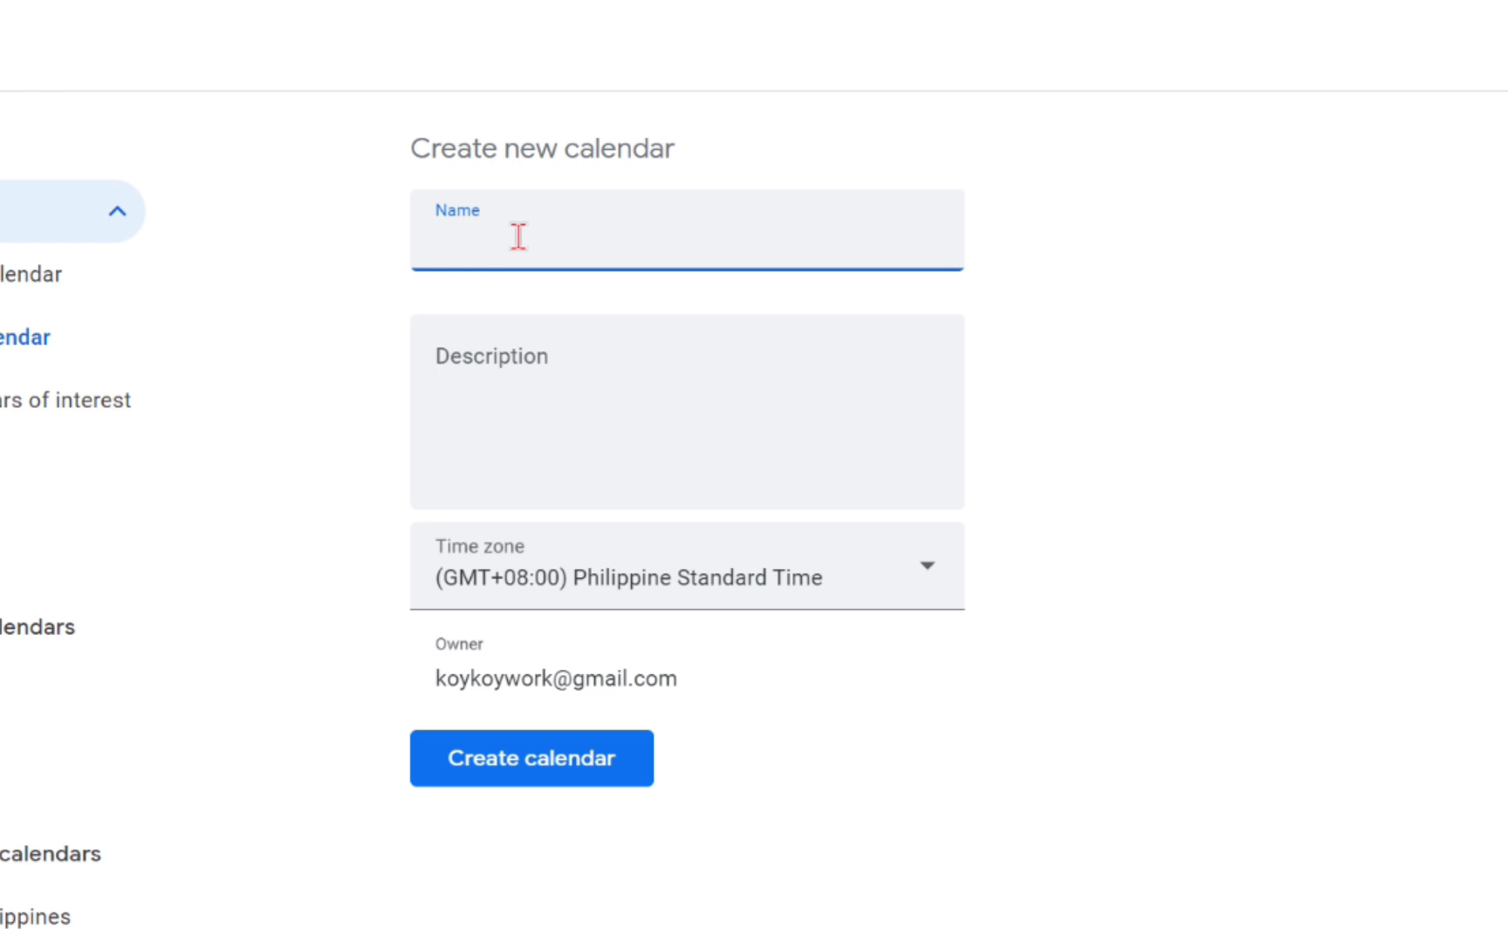
type("Week 1 Task")
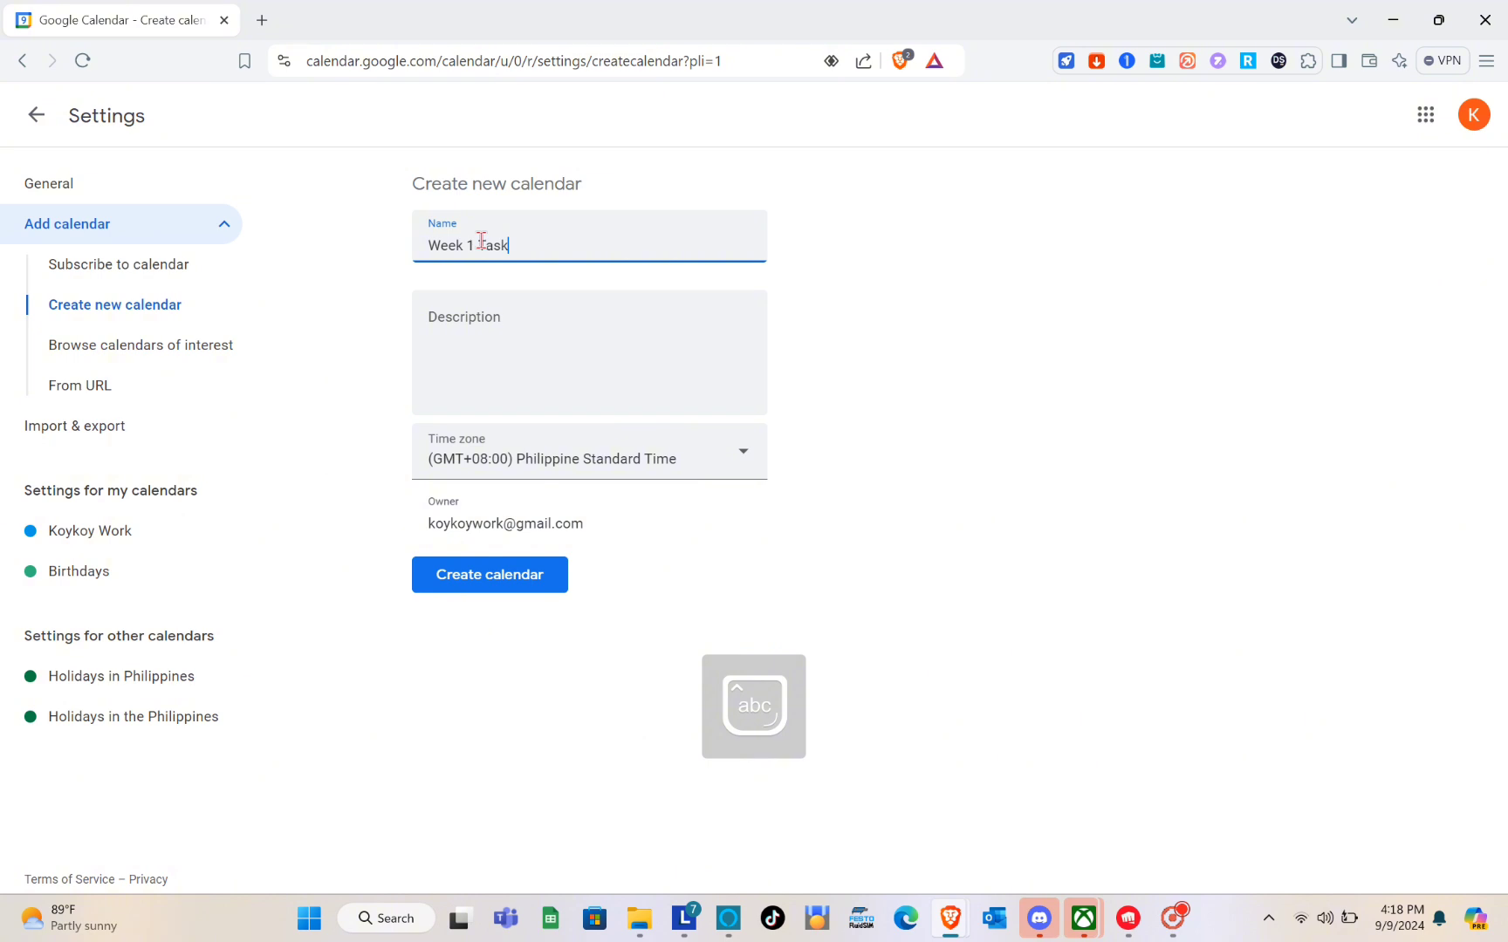
left_click(504, 338)
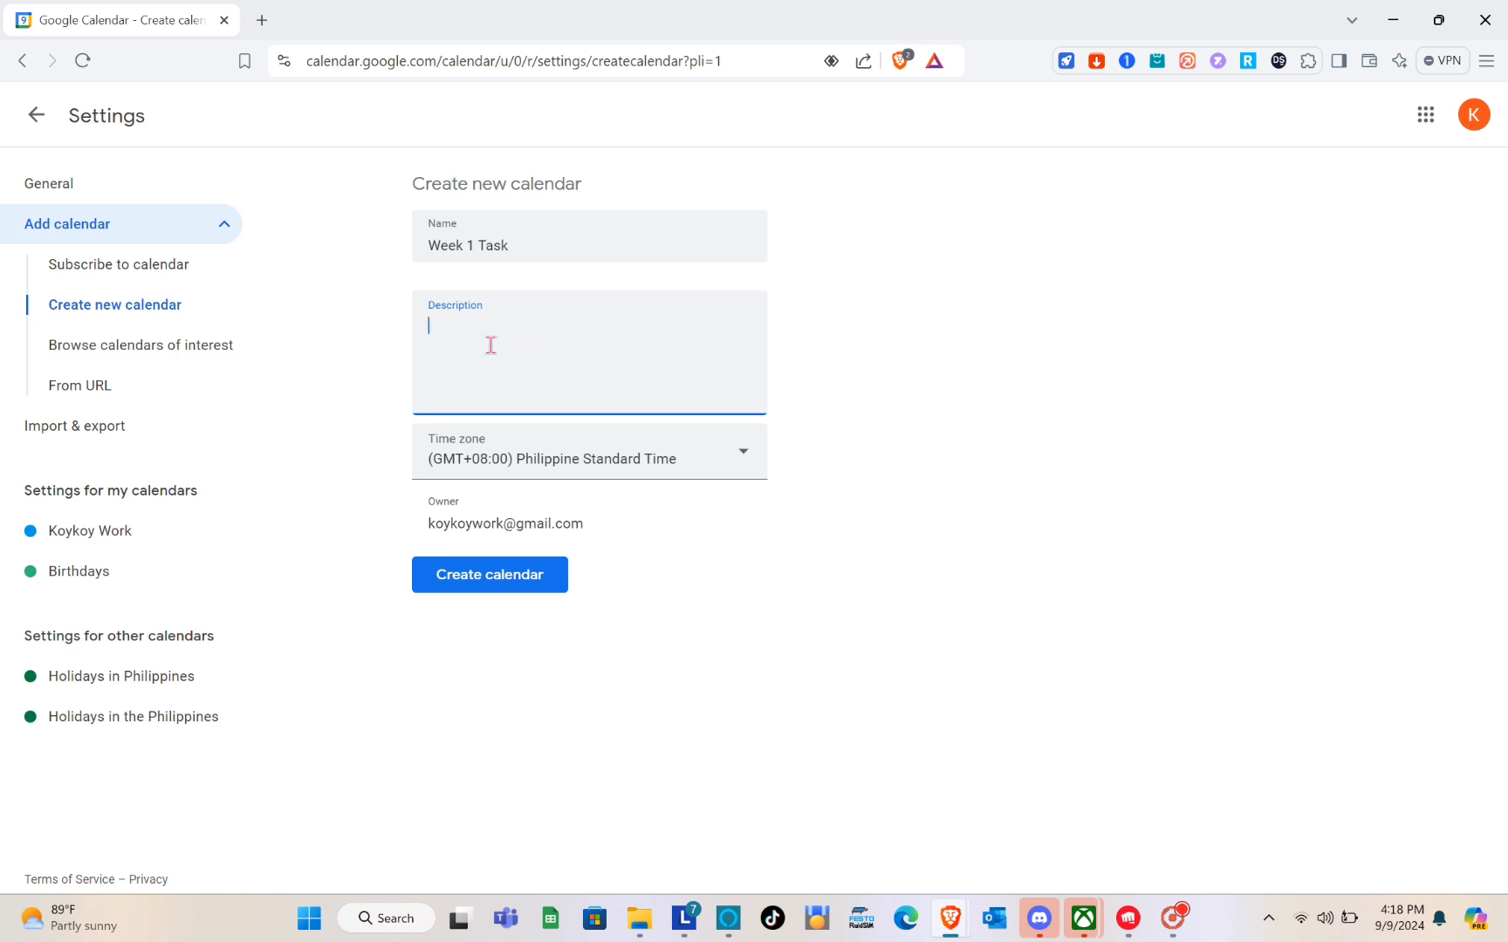
type("Pl")
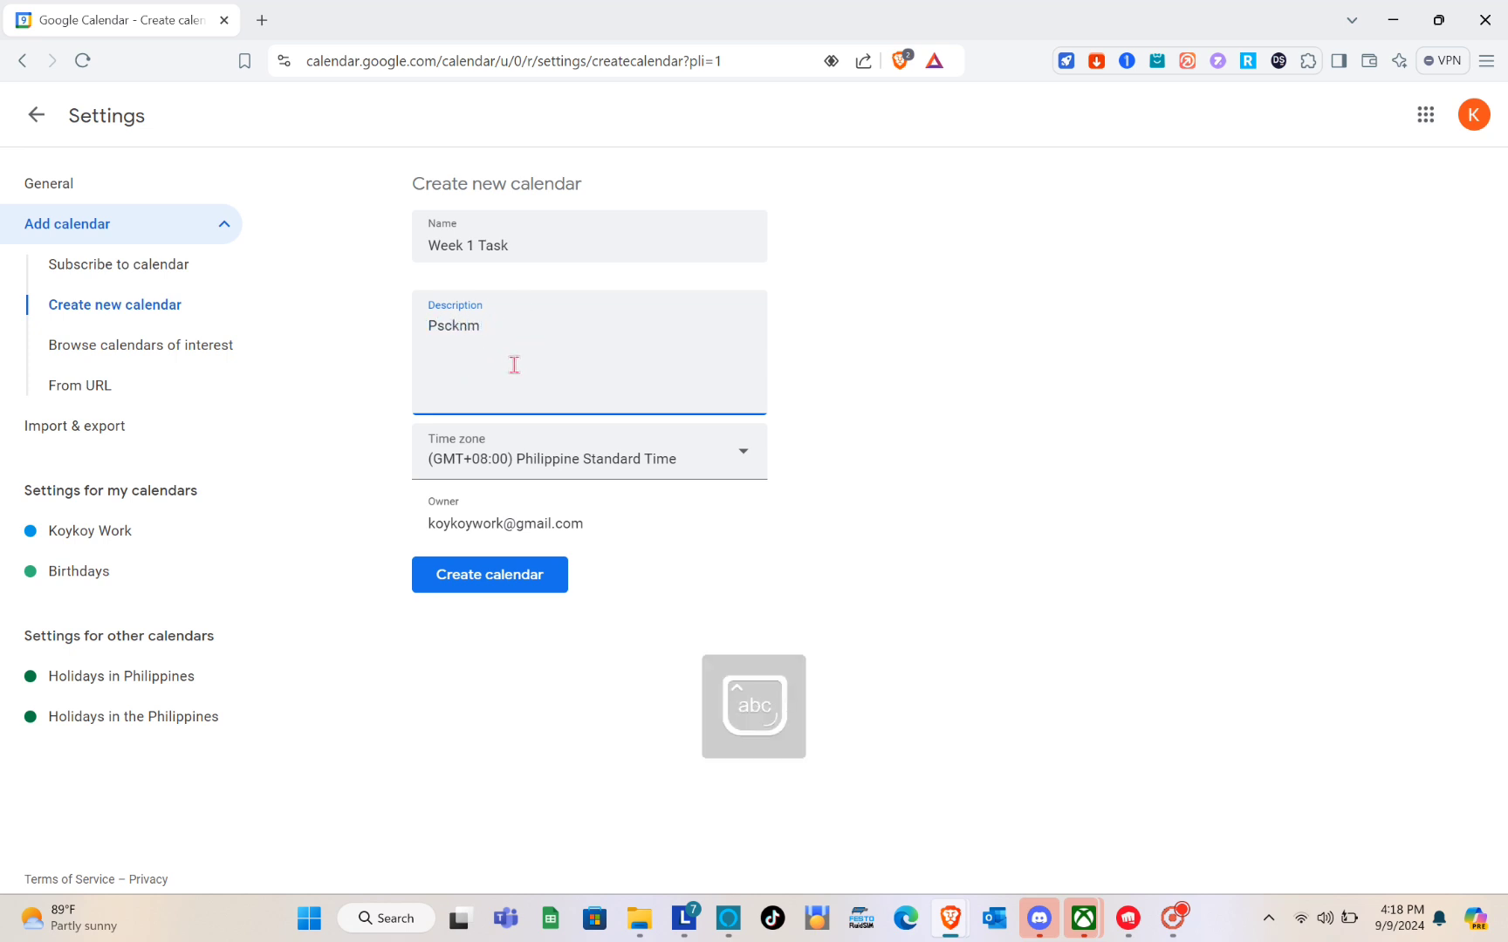
key("BackSpace")
key("BackSpace")
key("BackSpace")
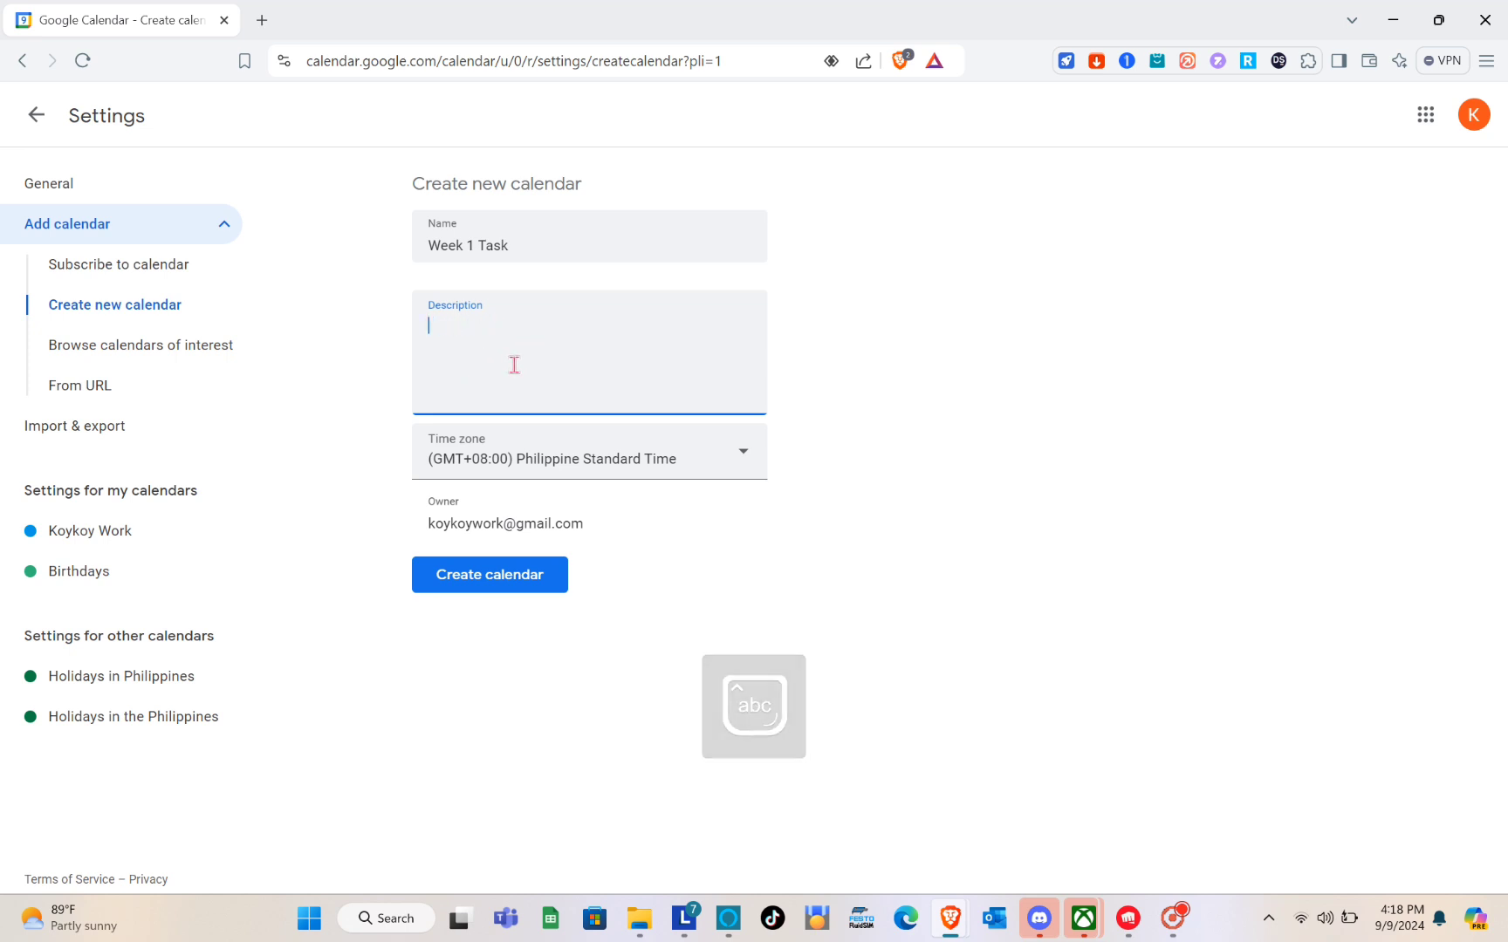
Choose (GMT+08:00) Philippine Standard Time as the new calendar's time zone and create the calendar.
left_click(721, 453)
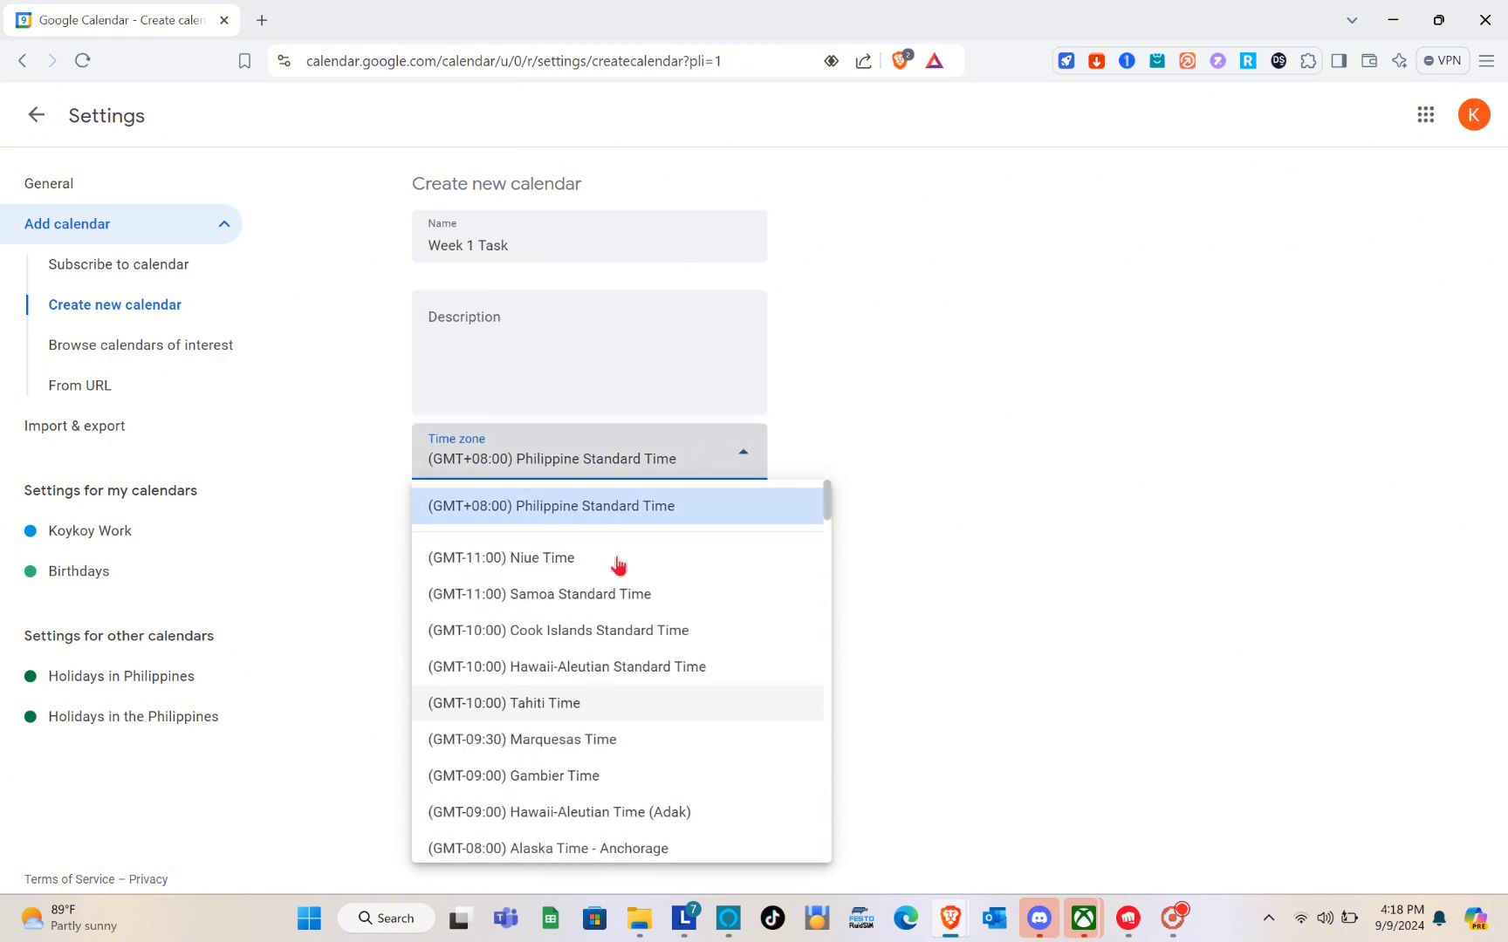
left_click(643, 525)
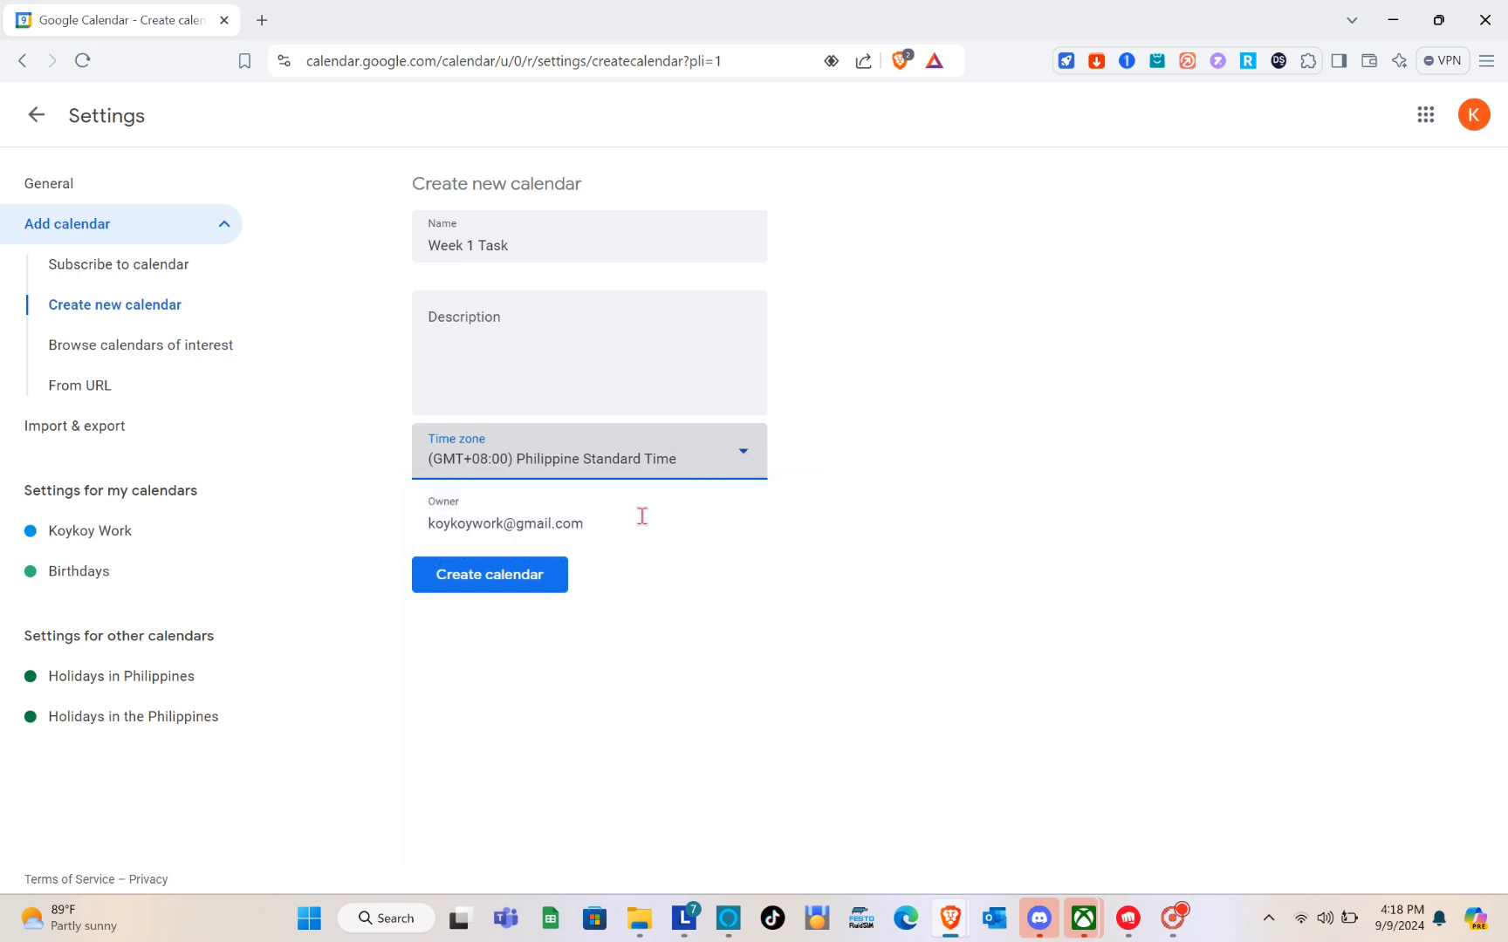
left_click(488, 571)
left_click(463, 579)
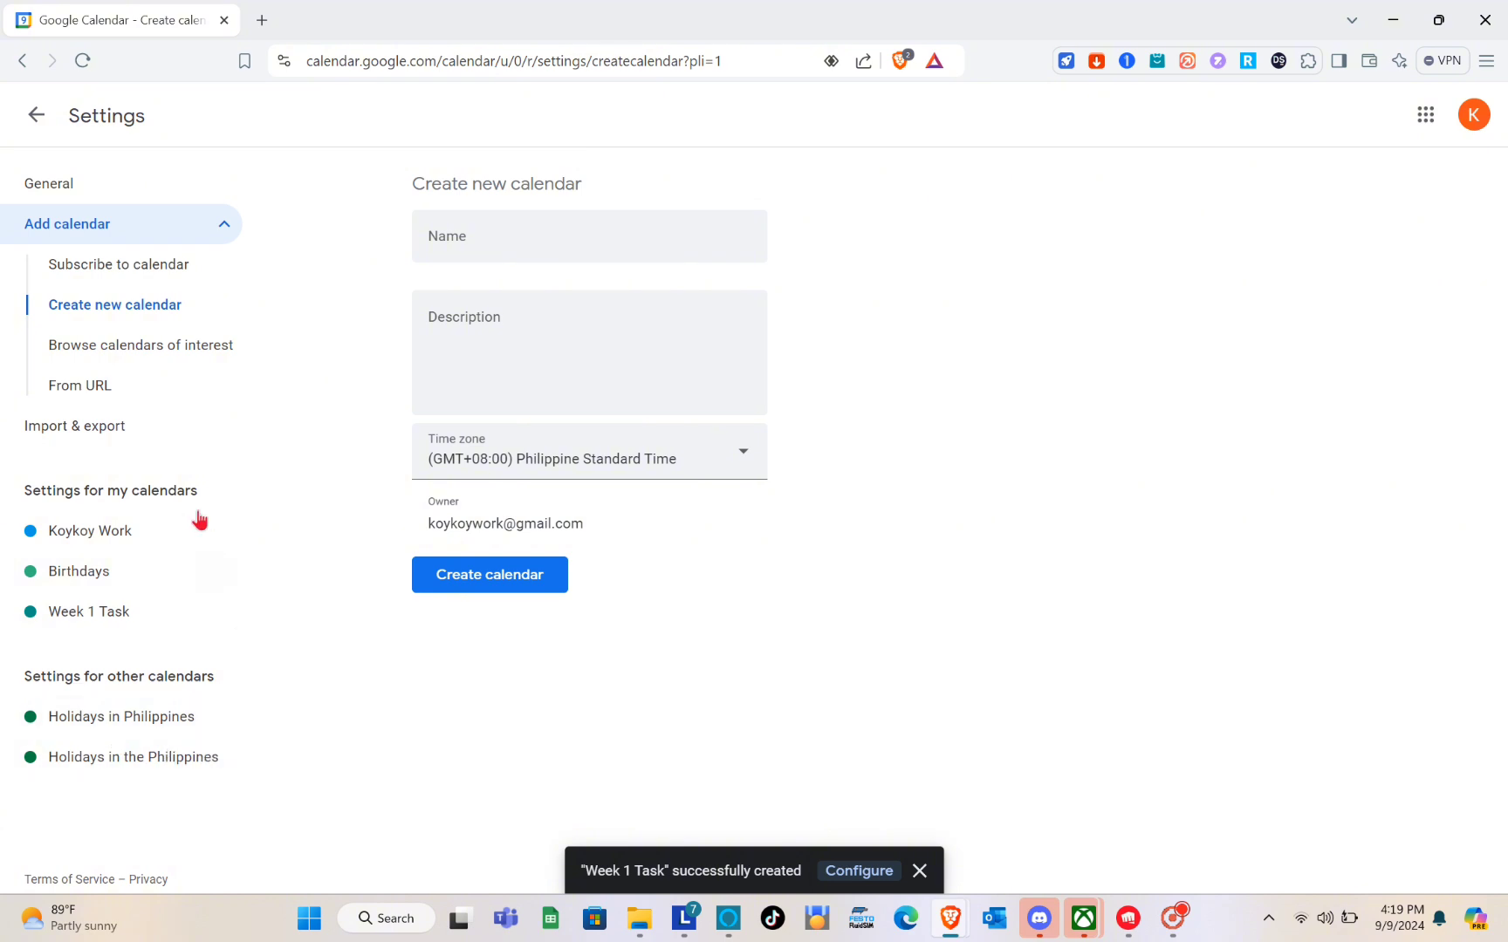
View the Week 1 Task calendar's entry in the settings, and return to the month view.
left_click(117, 621)
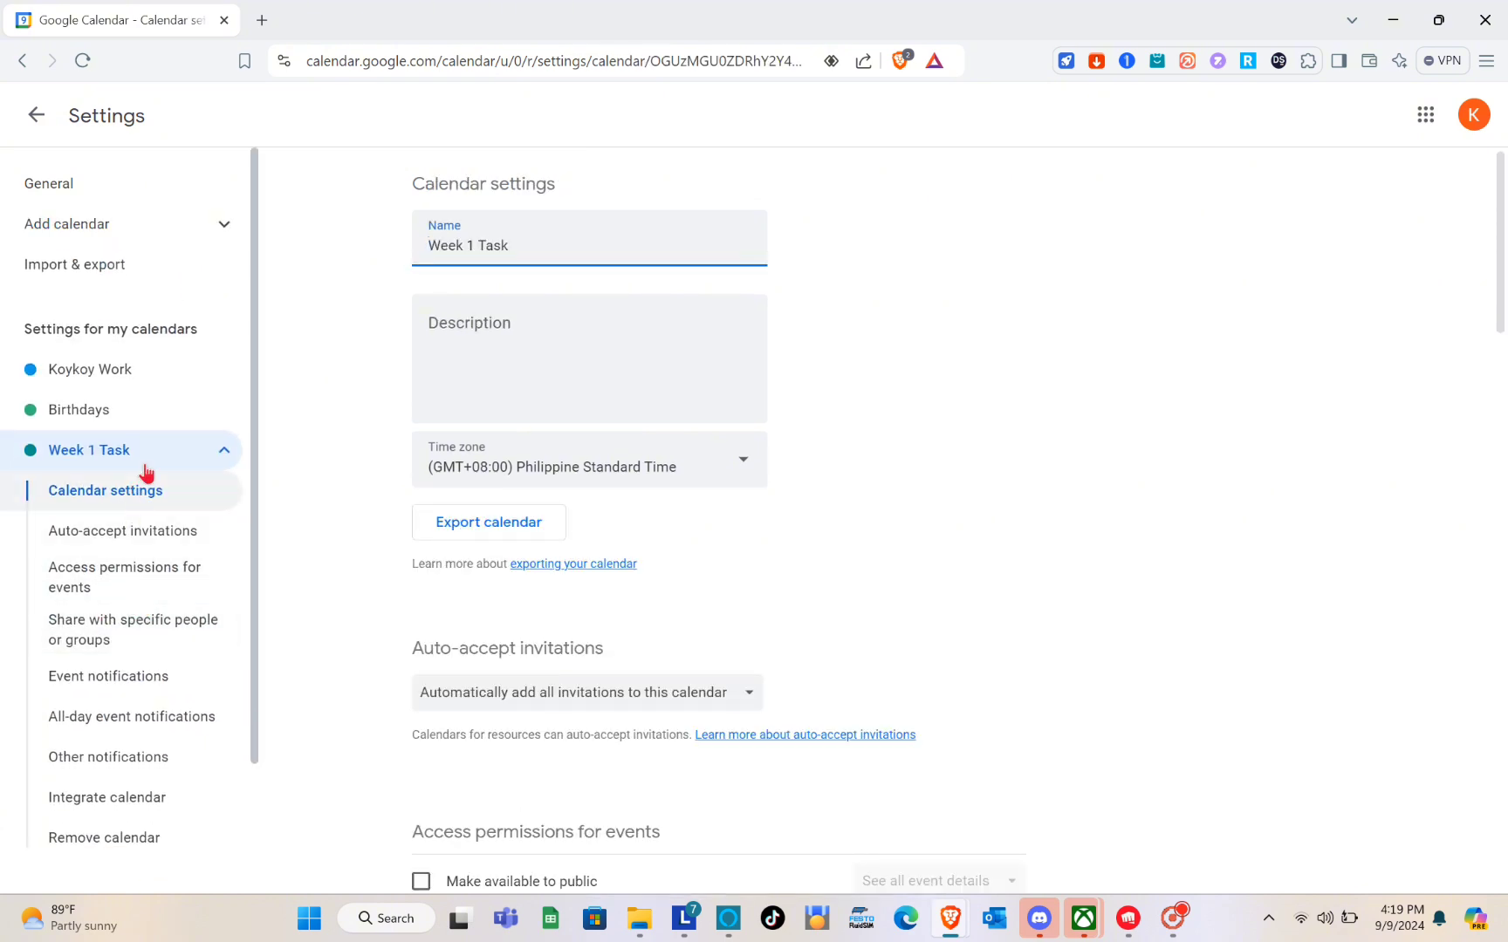
left_click(147, 464)
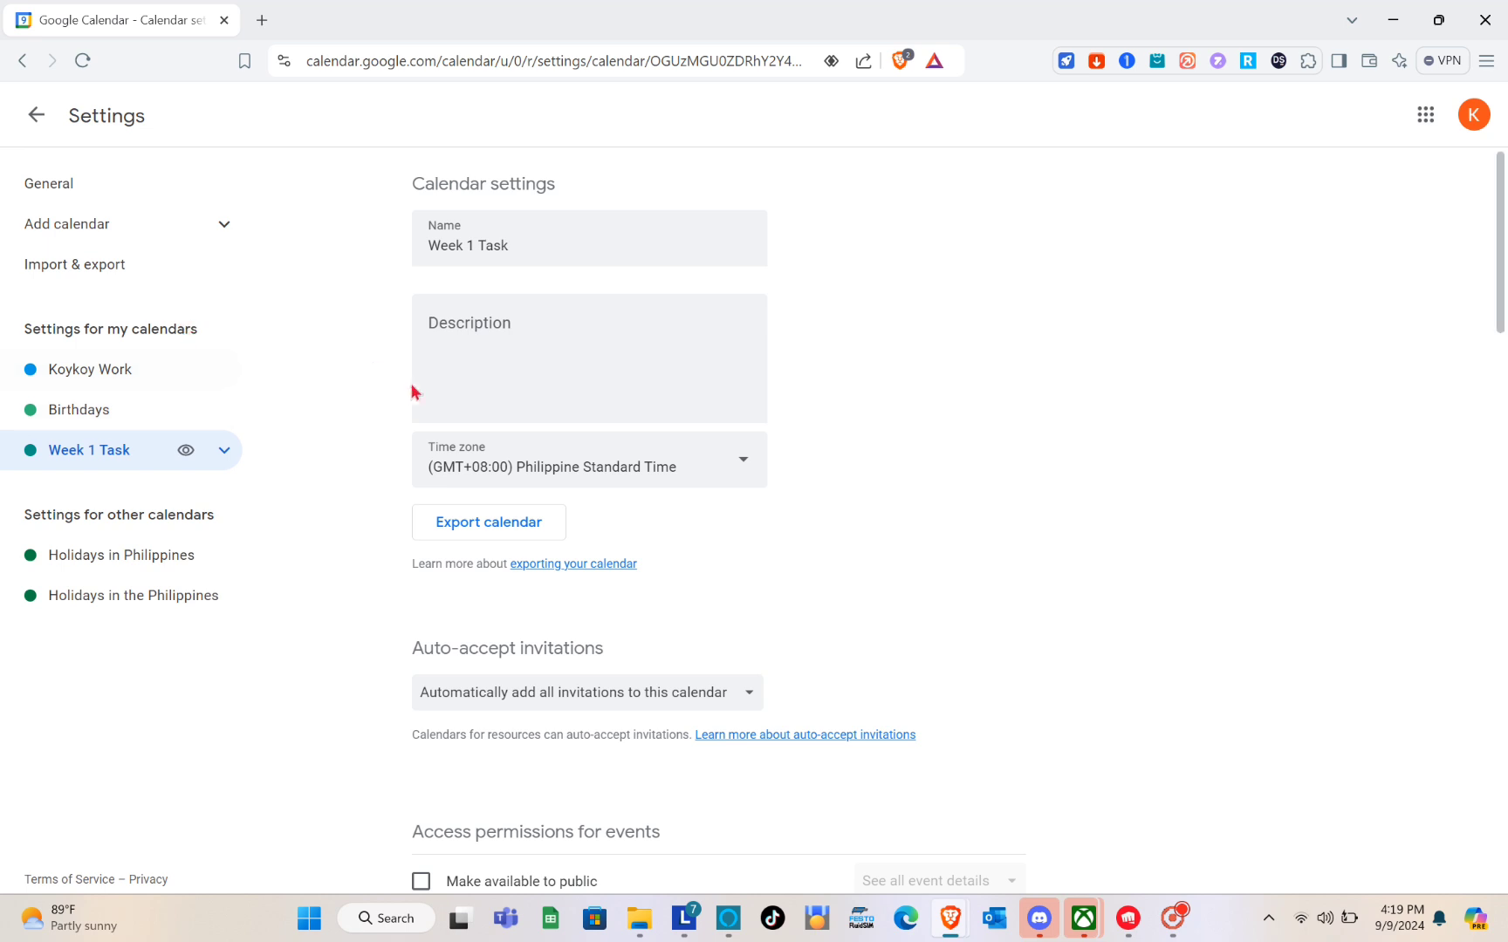
left_click(37, 116)
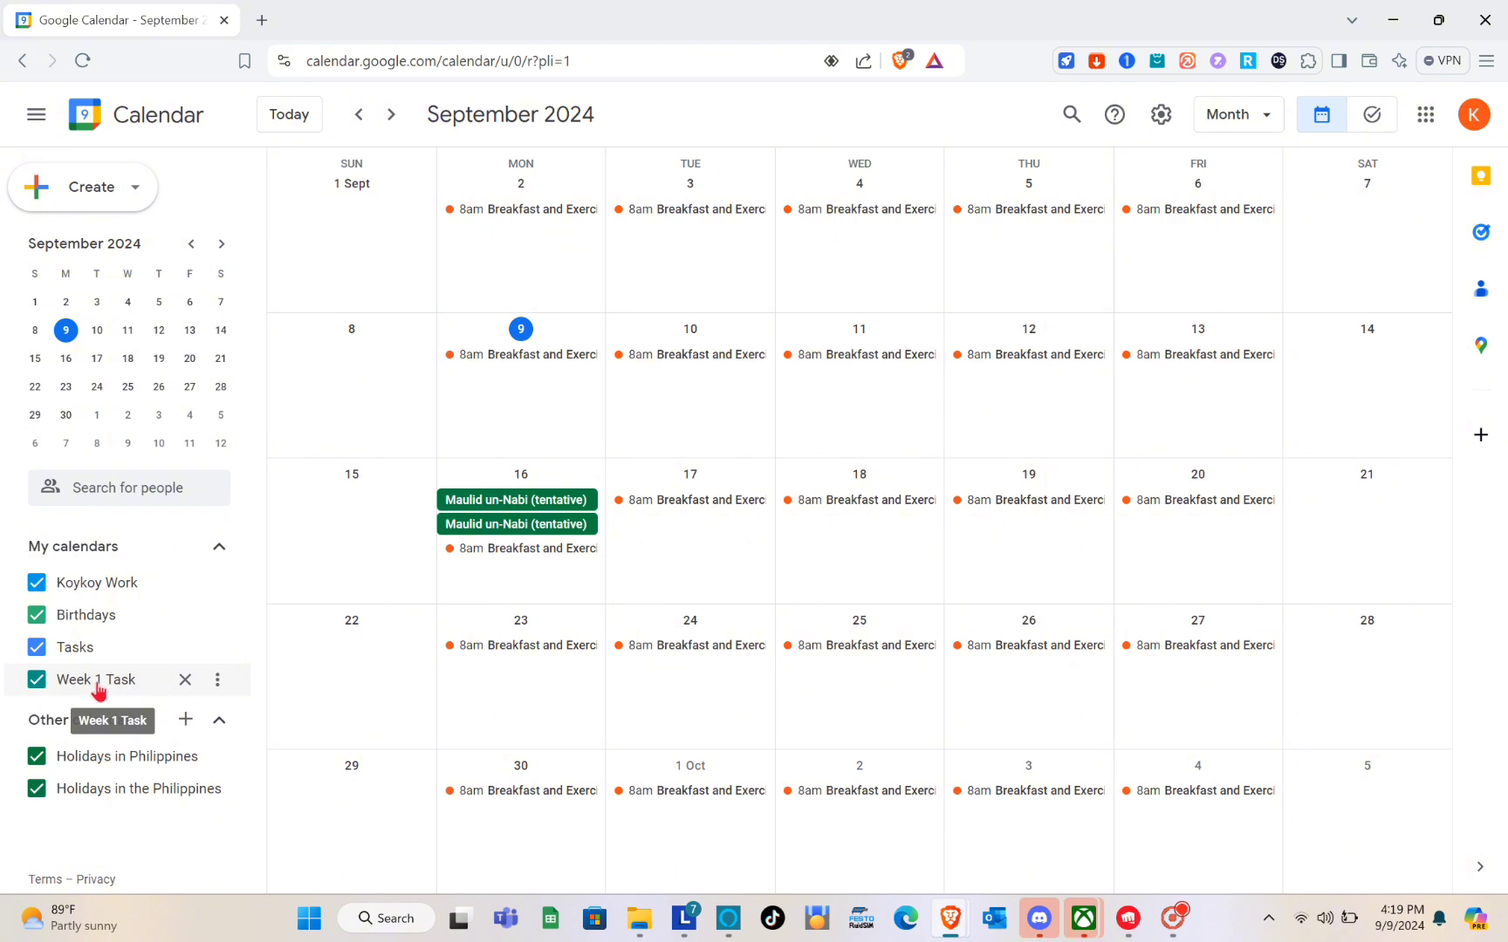
Open the settings and sharing page of the Week 1 Task calendar.
left_click(217, 684)
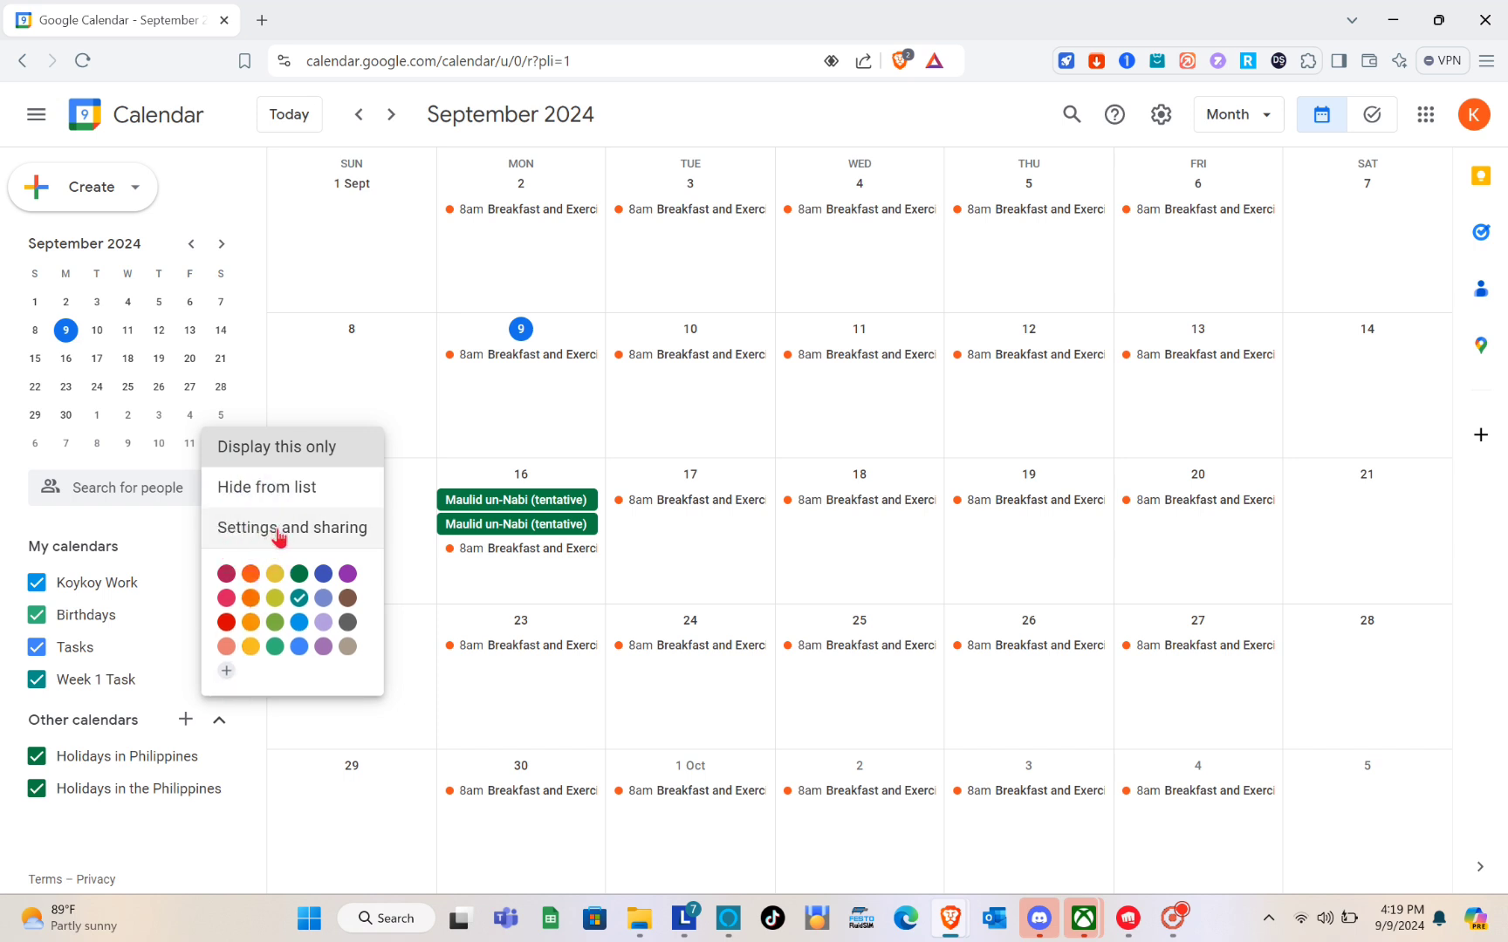
left_click(113, 683)
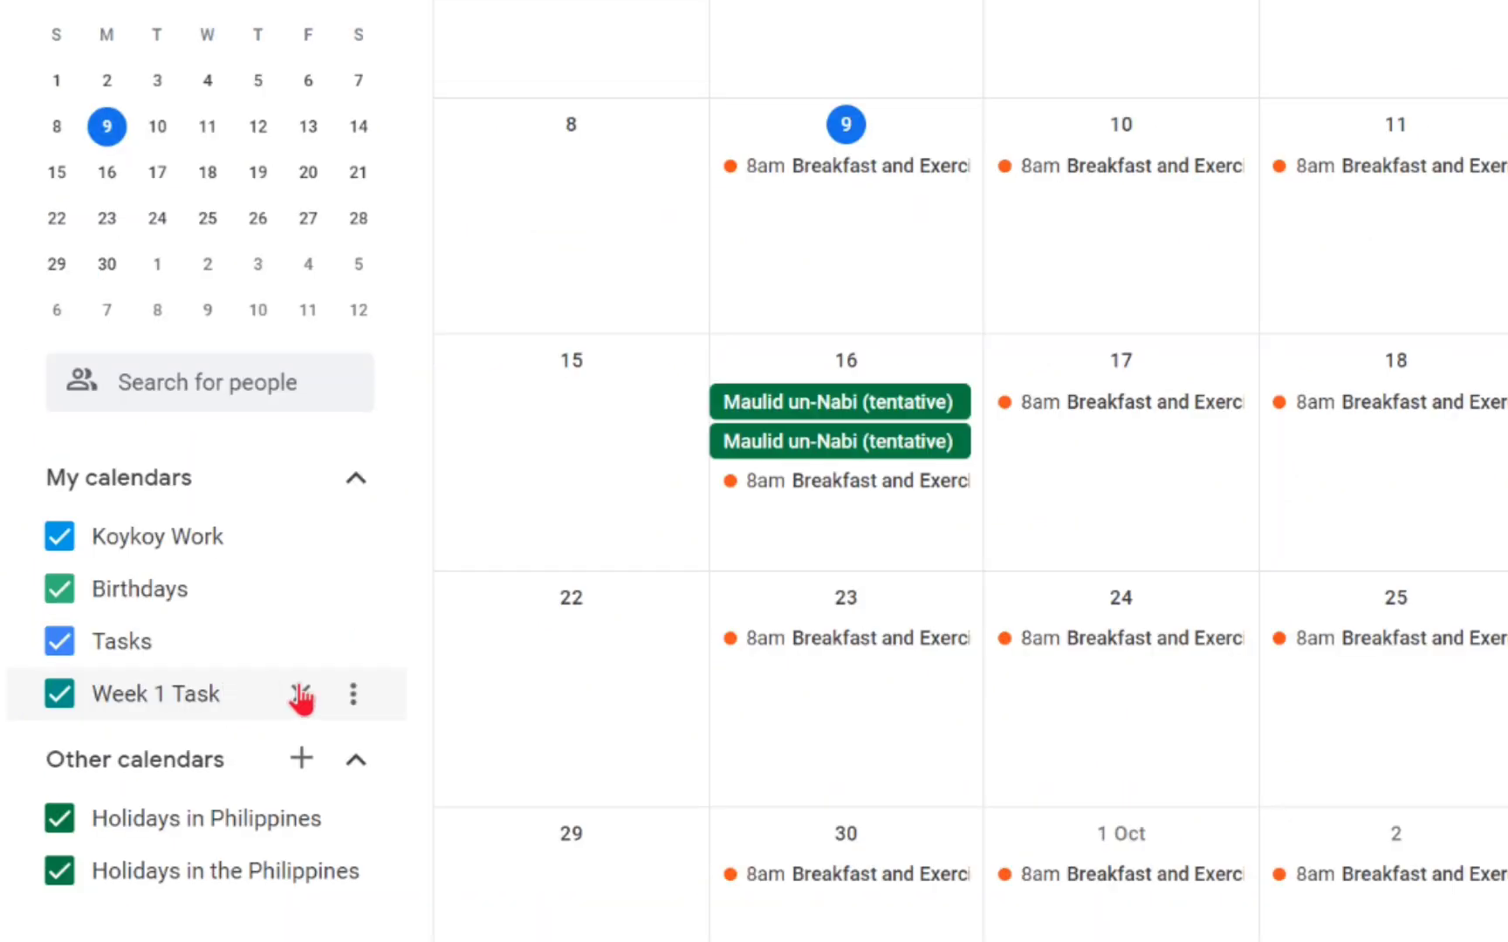
left_click(354, 698)
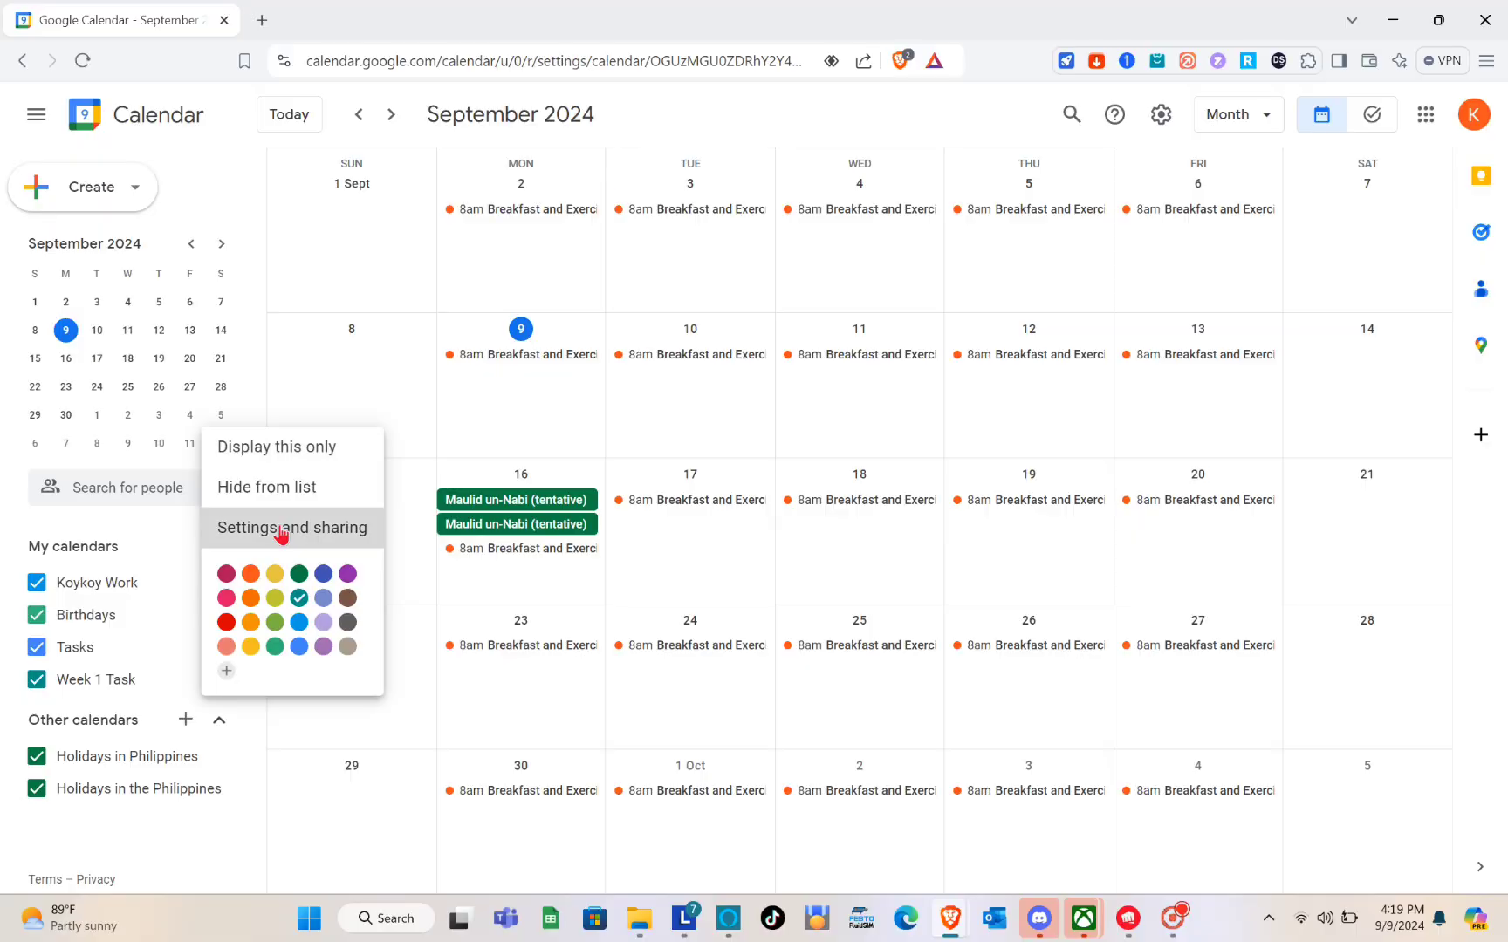
left_click(453, 449)
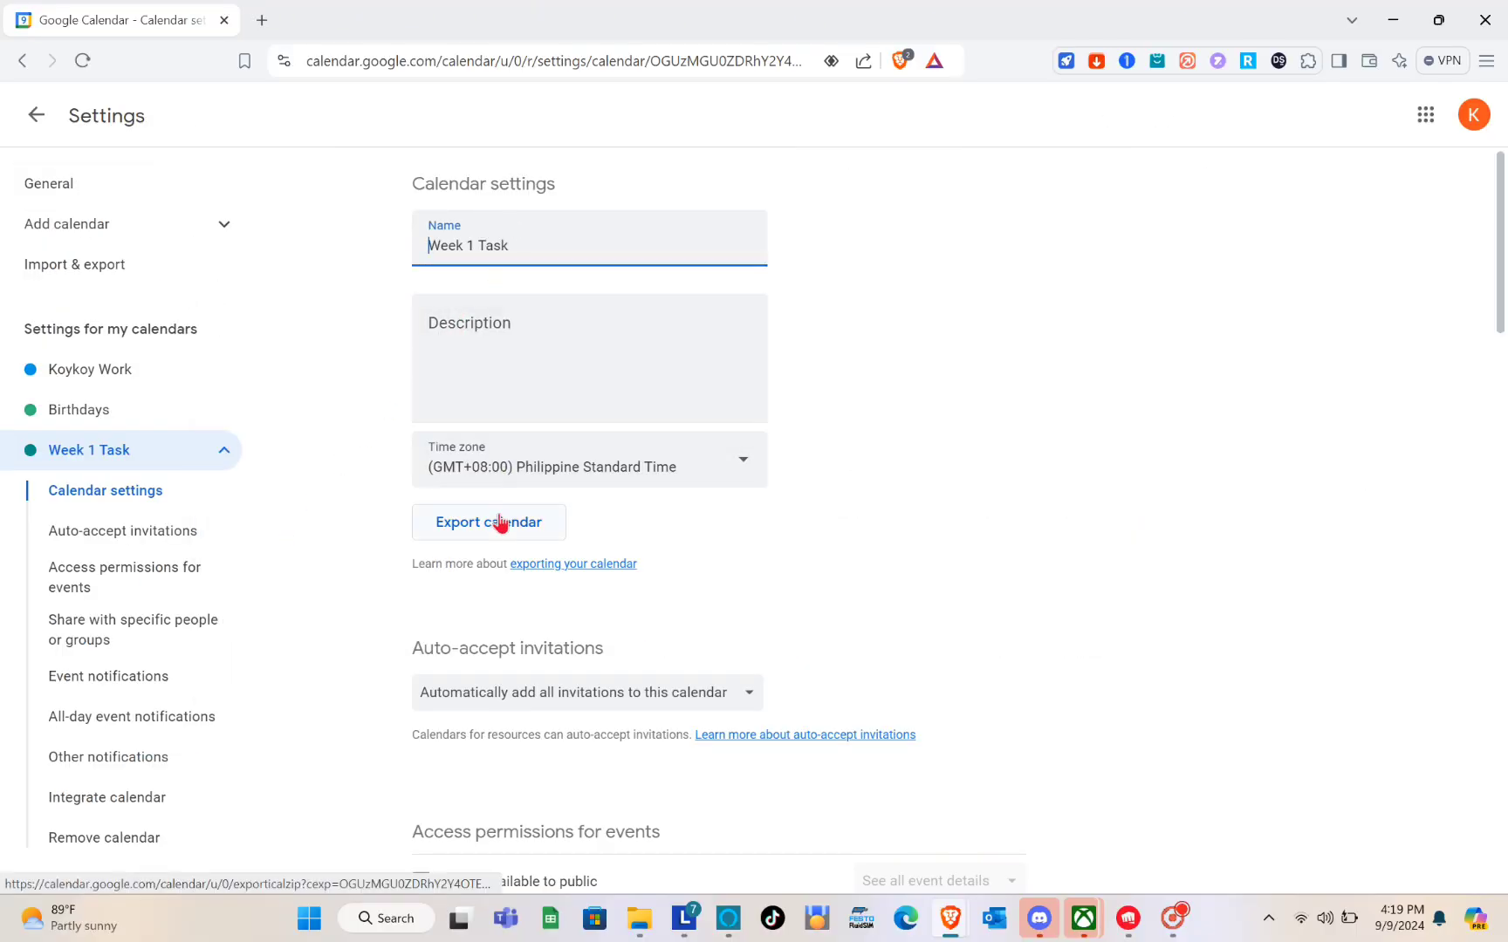
Try to make the Week 1 Task calendar available to the public, and cancel the change.
scroll(499, 523, "down", 2)
scroll(499, 522, "down", 1)
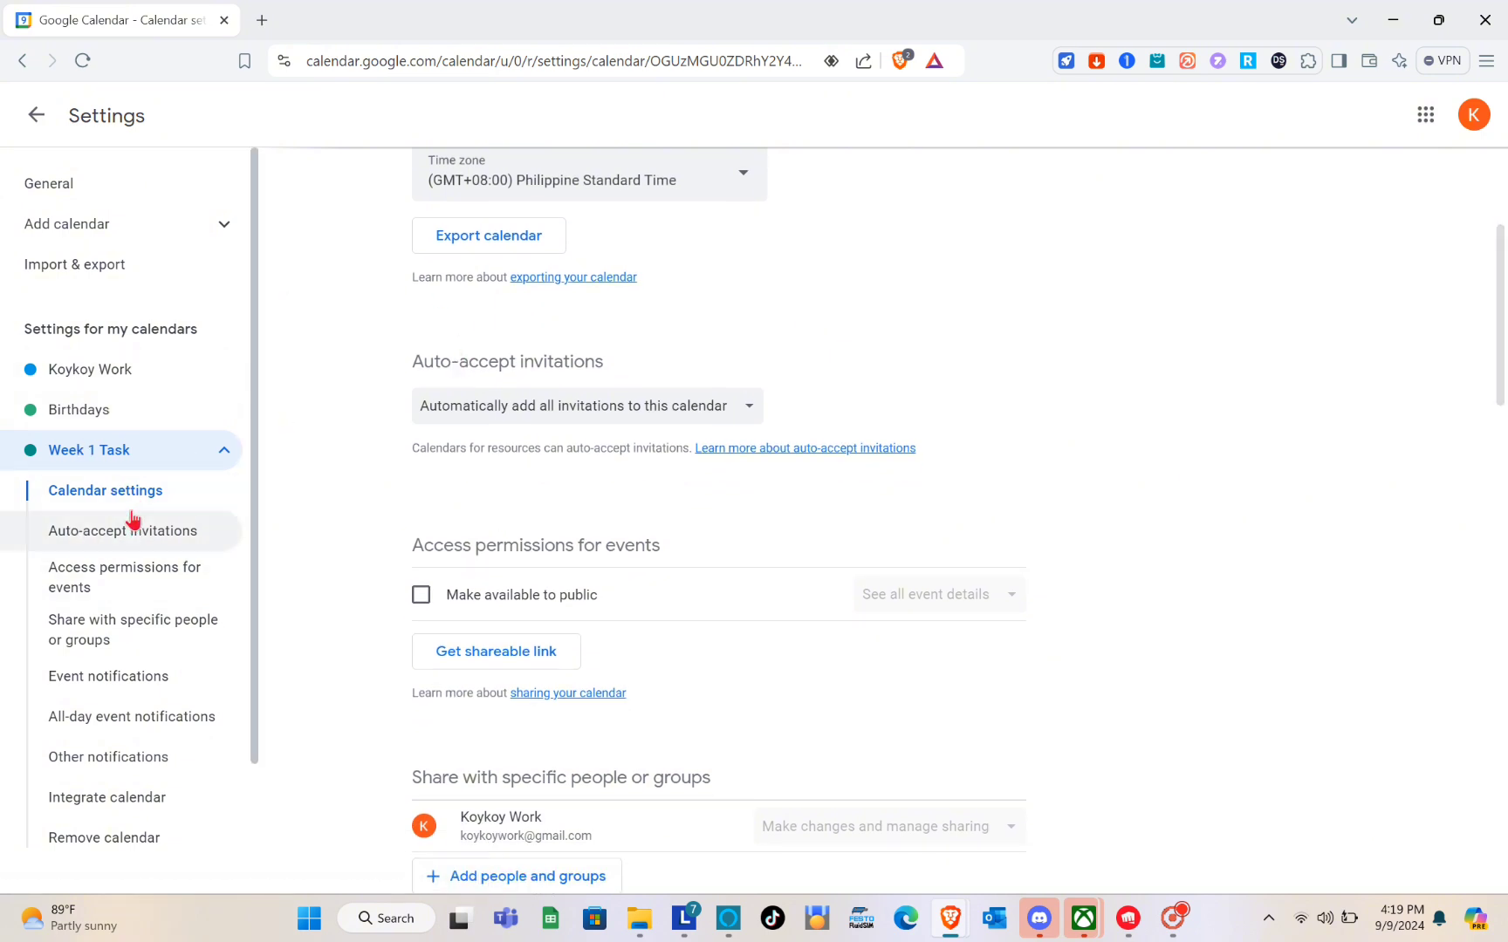
left_click(132, 543)
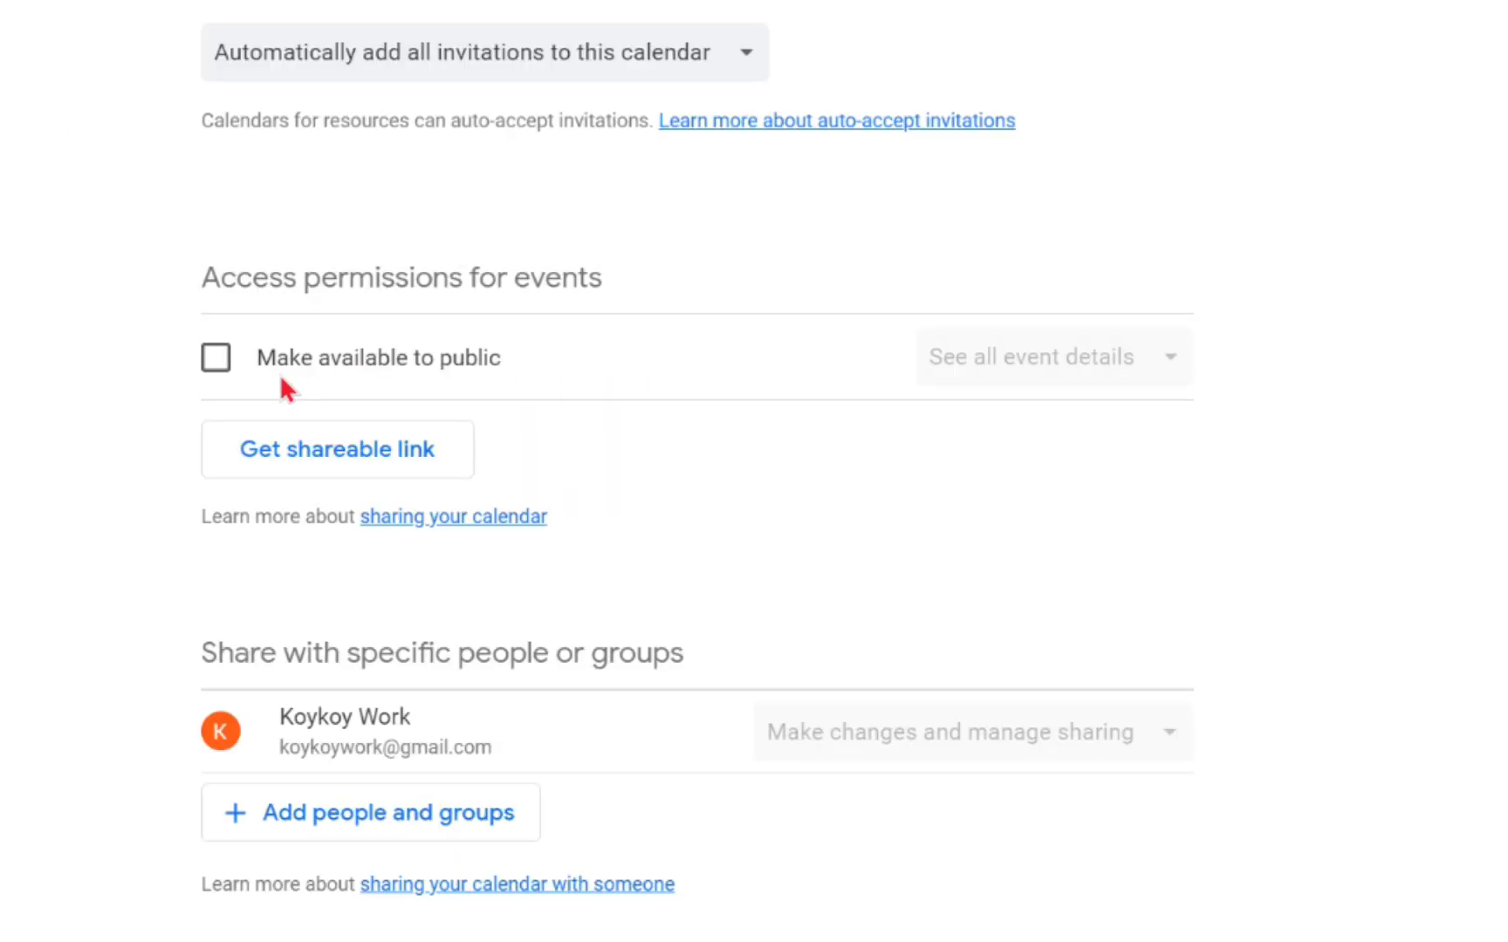
left_click(217, 360)
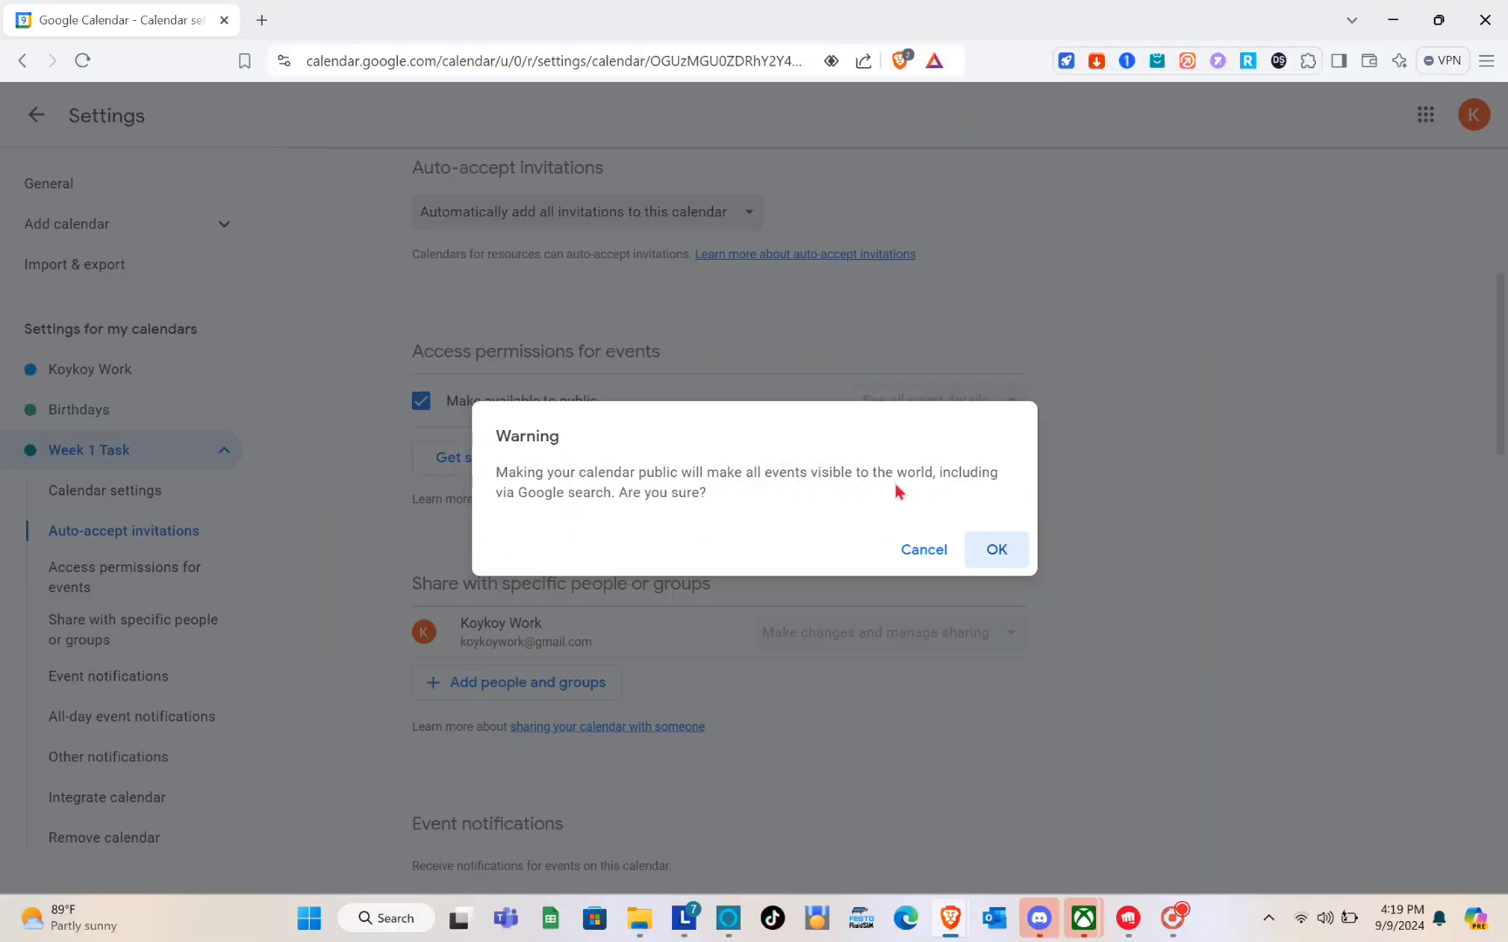
left_click(925, 550)
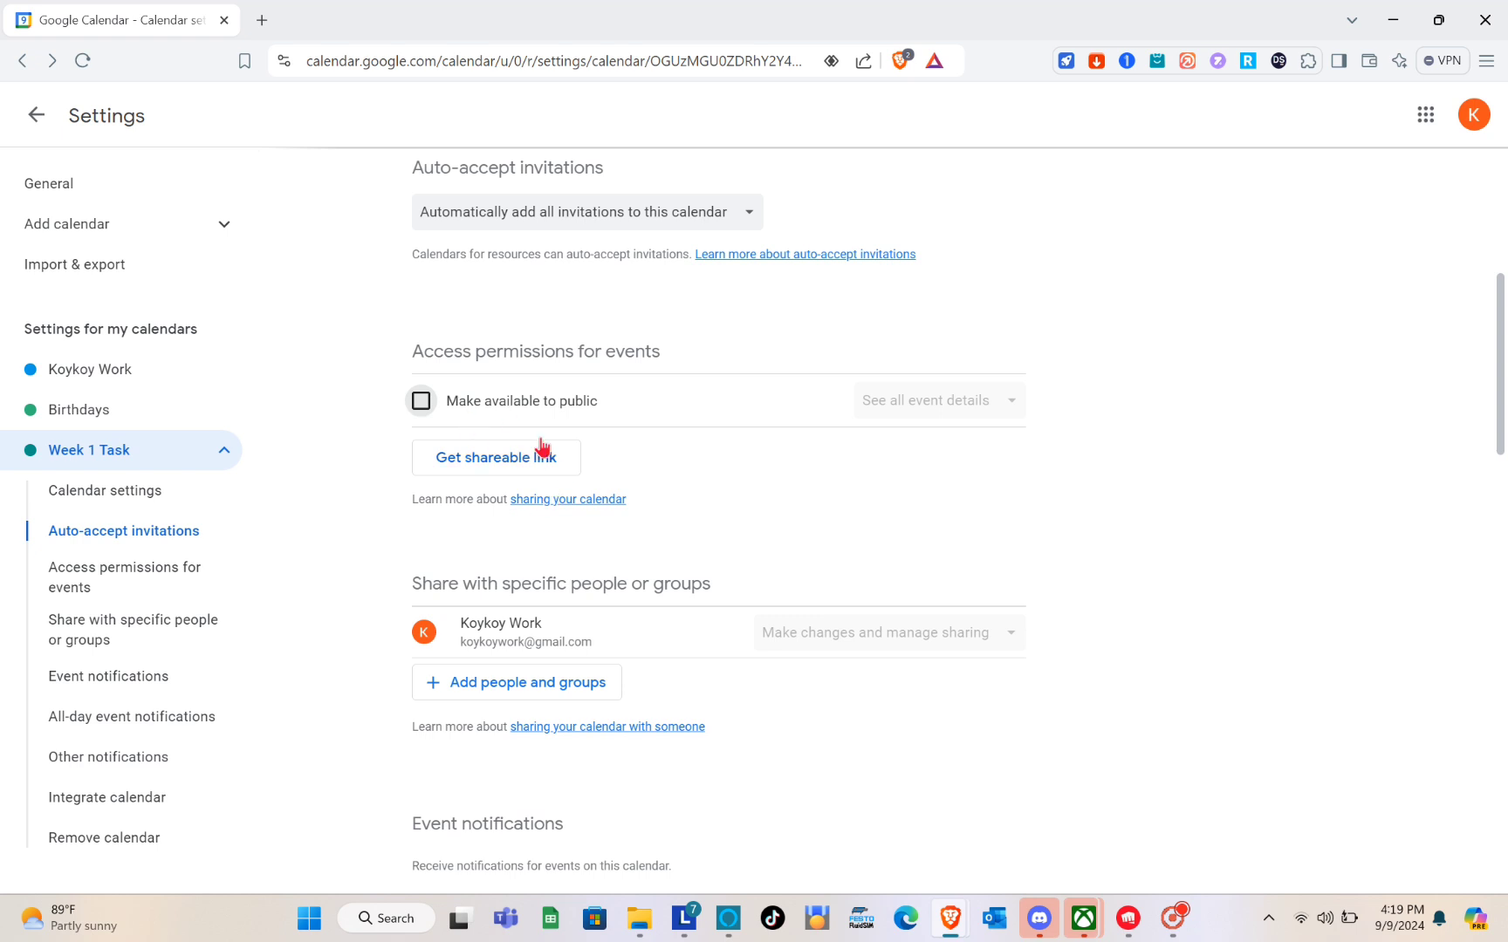
Get the shareable link for the Week 1 Task calendar and copy it.
left_click(499, 468)
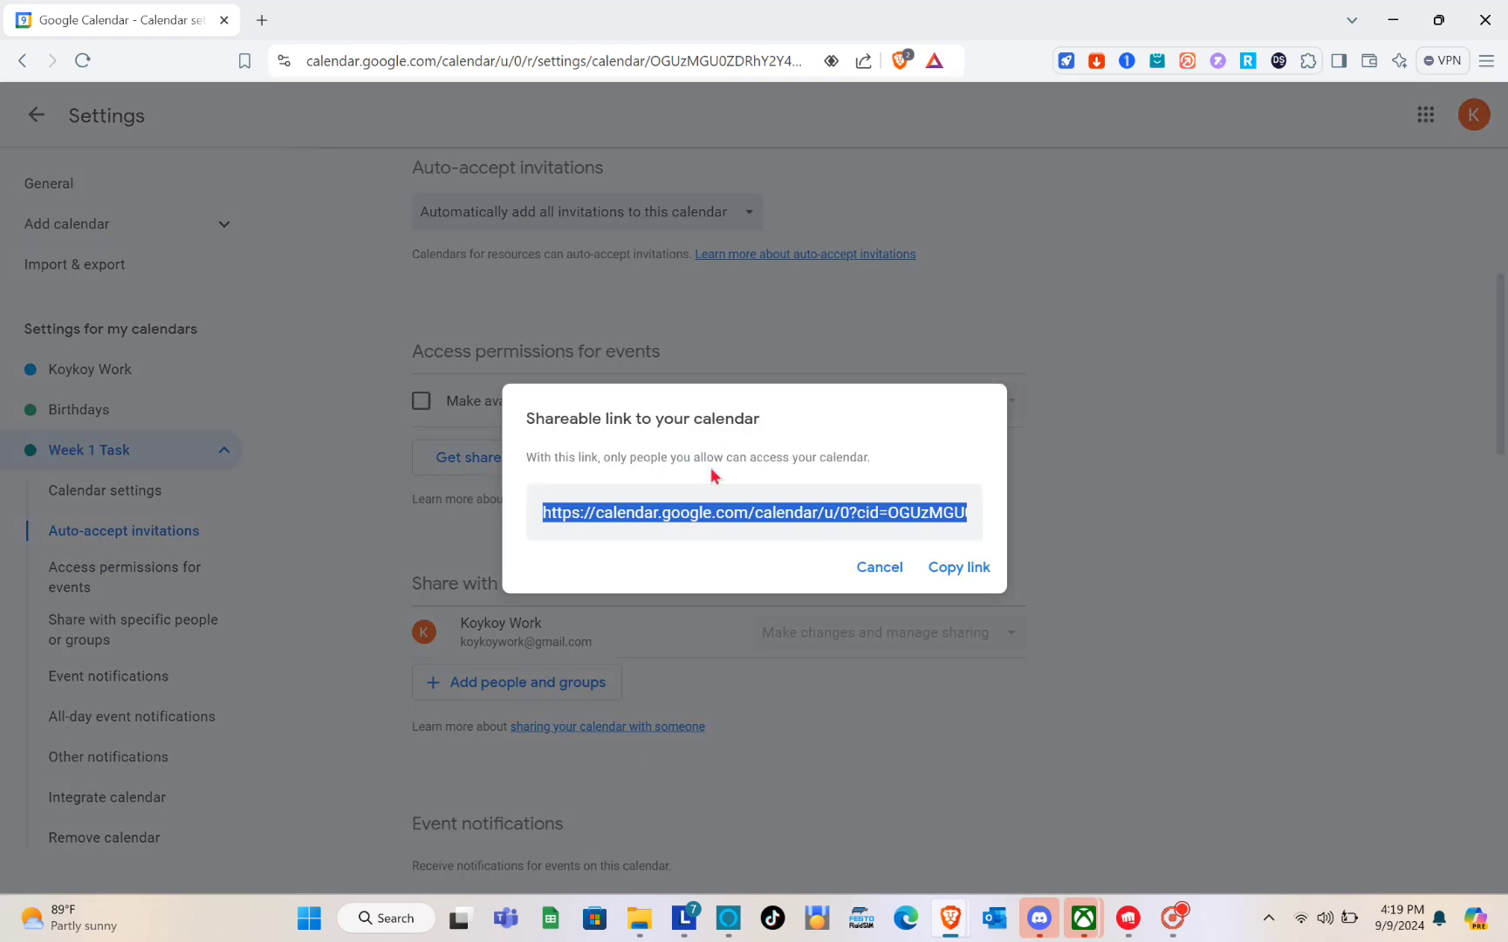
left_click(960, 572)
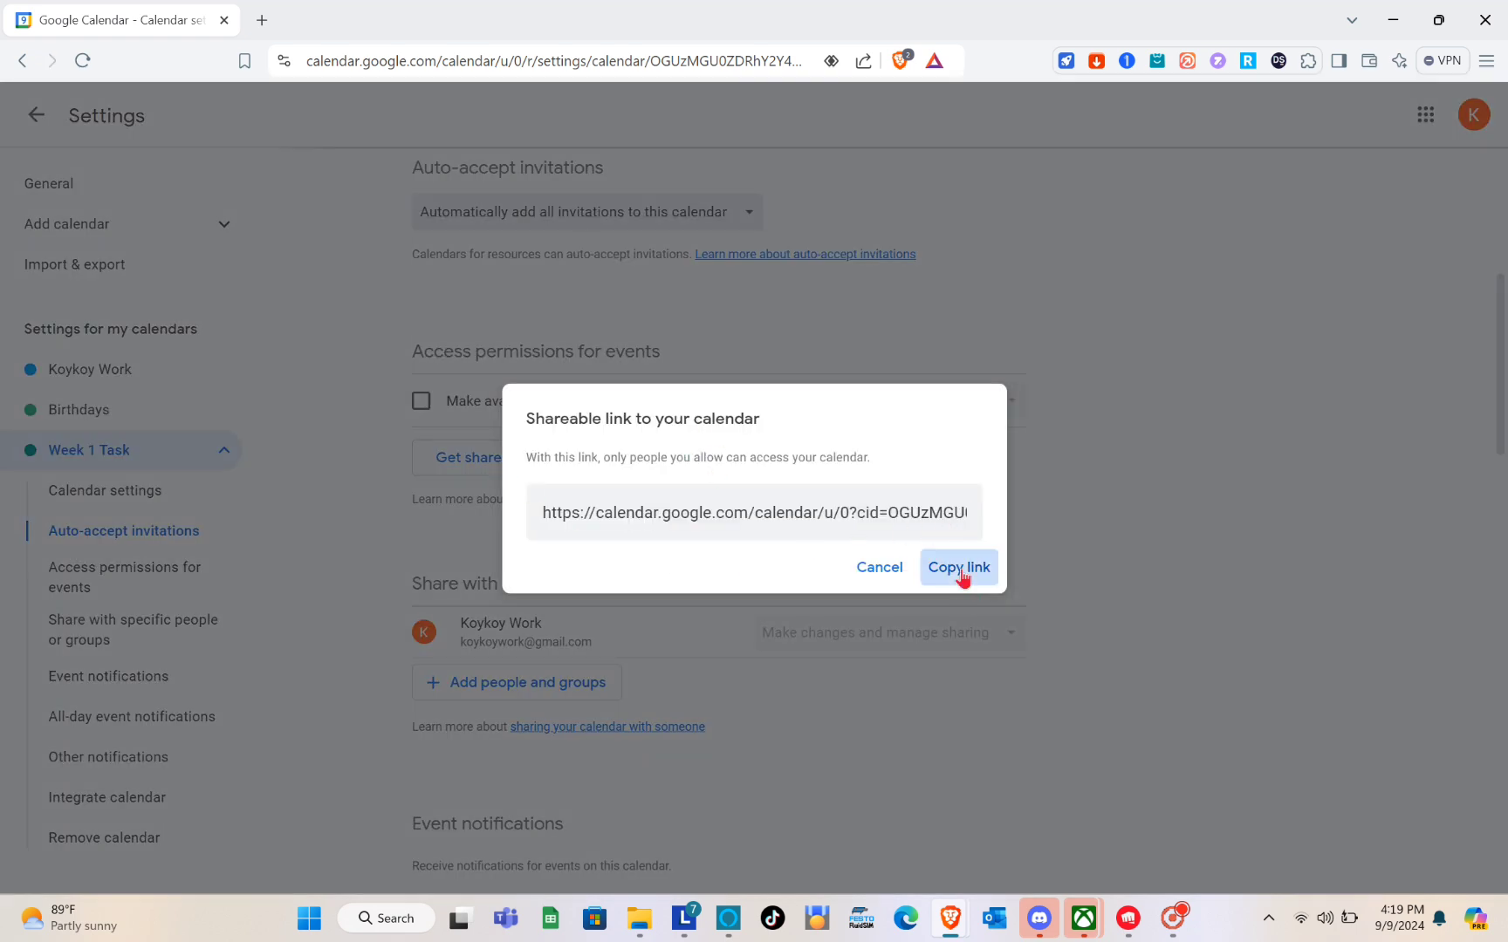
left_click(930, 353)
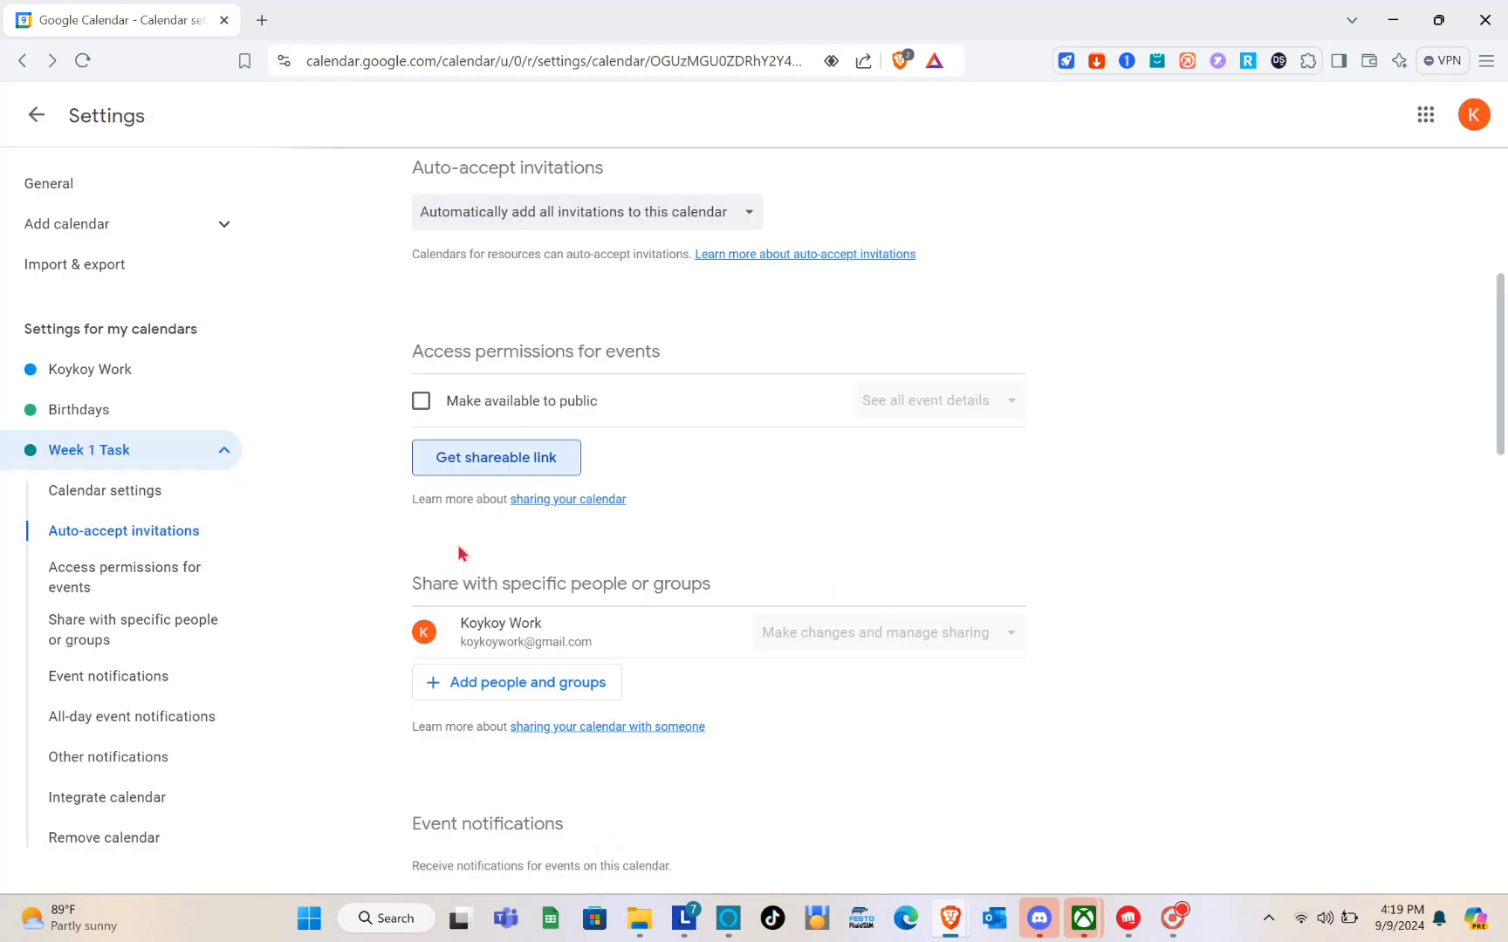
View the dialog for sharing the calendar with specific people, and close it without adding anyone.
scroll(457, 558, "down", 1)
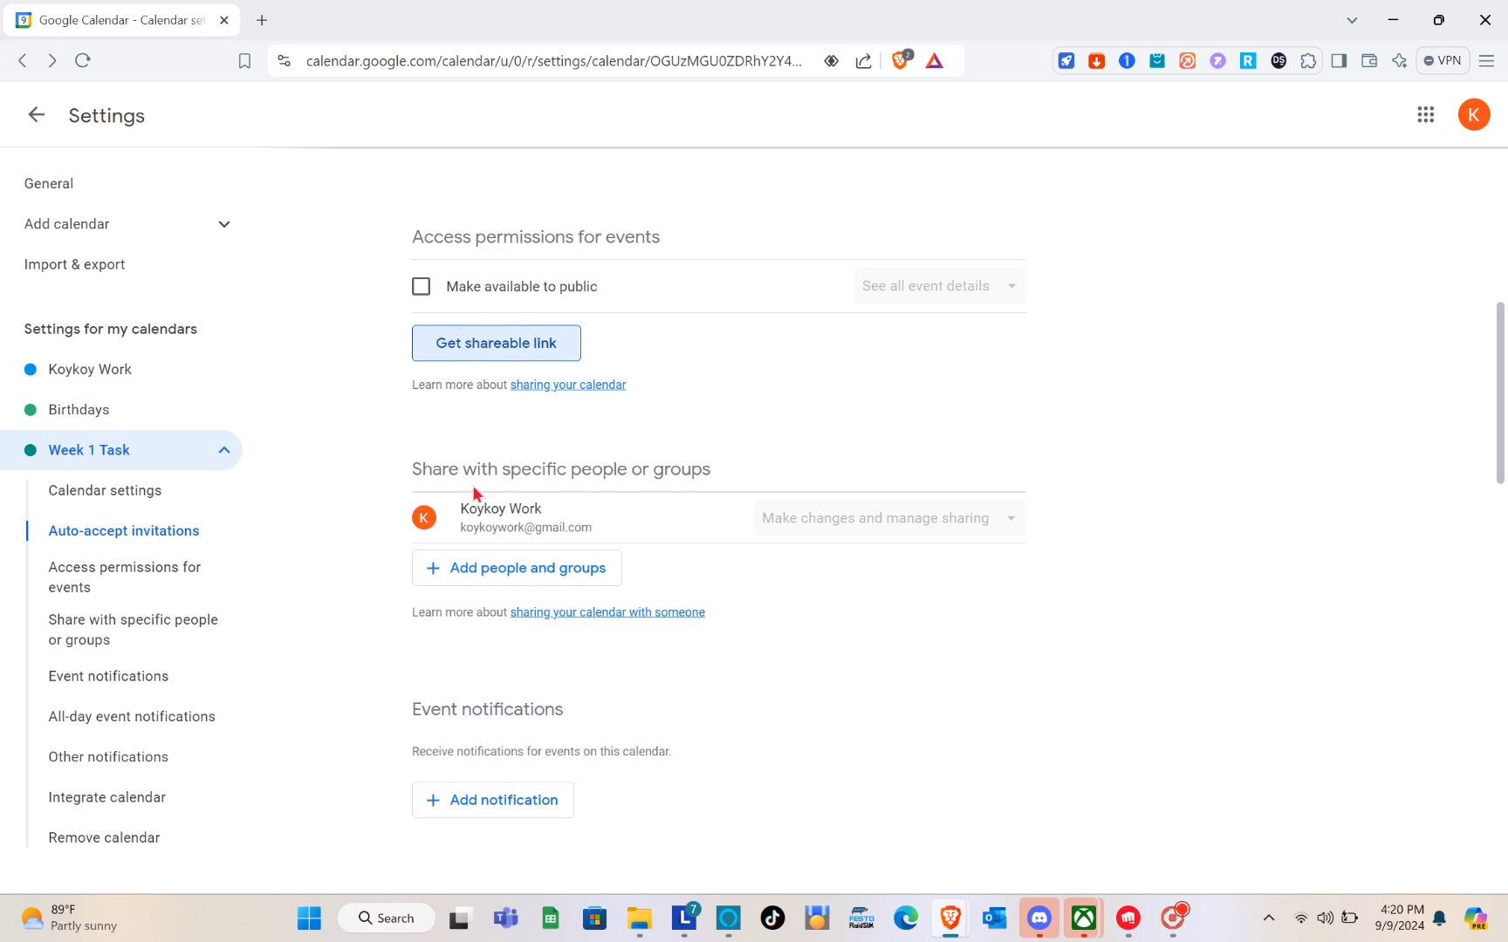
left_click(493, 574)
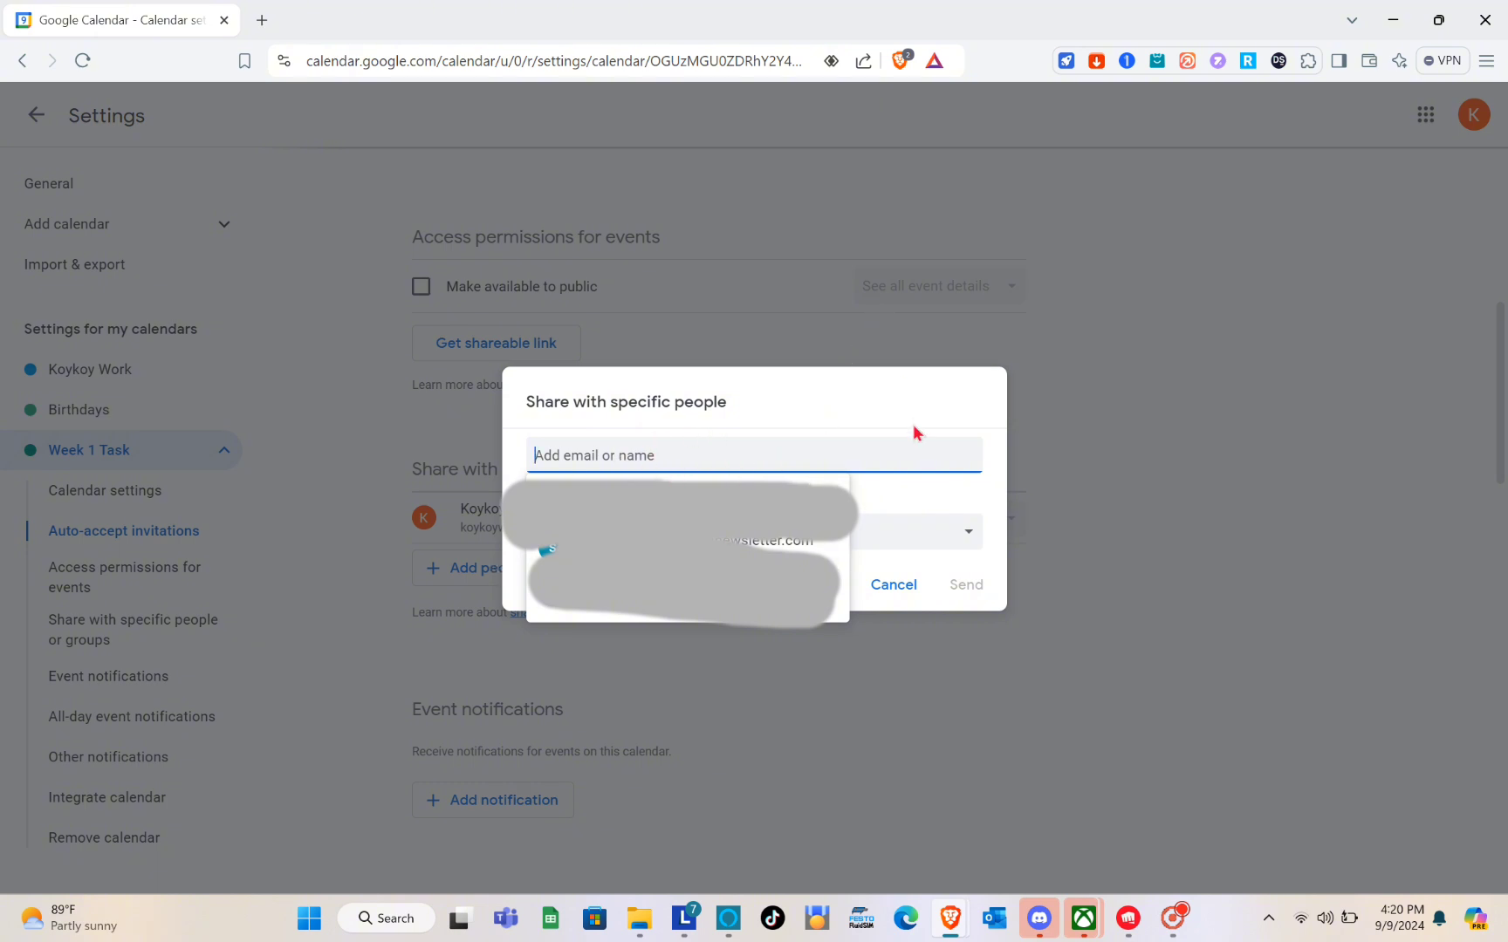
left_click(907, 590)
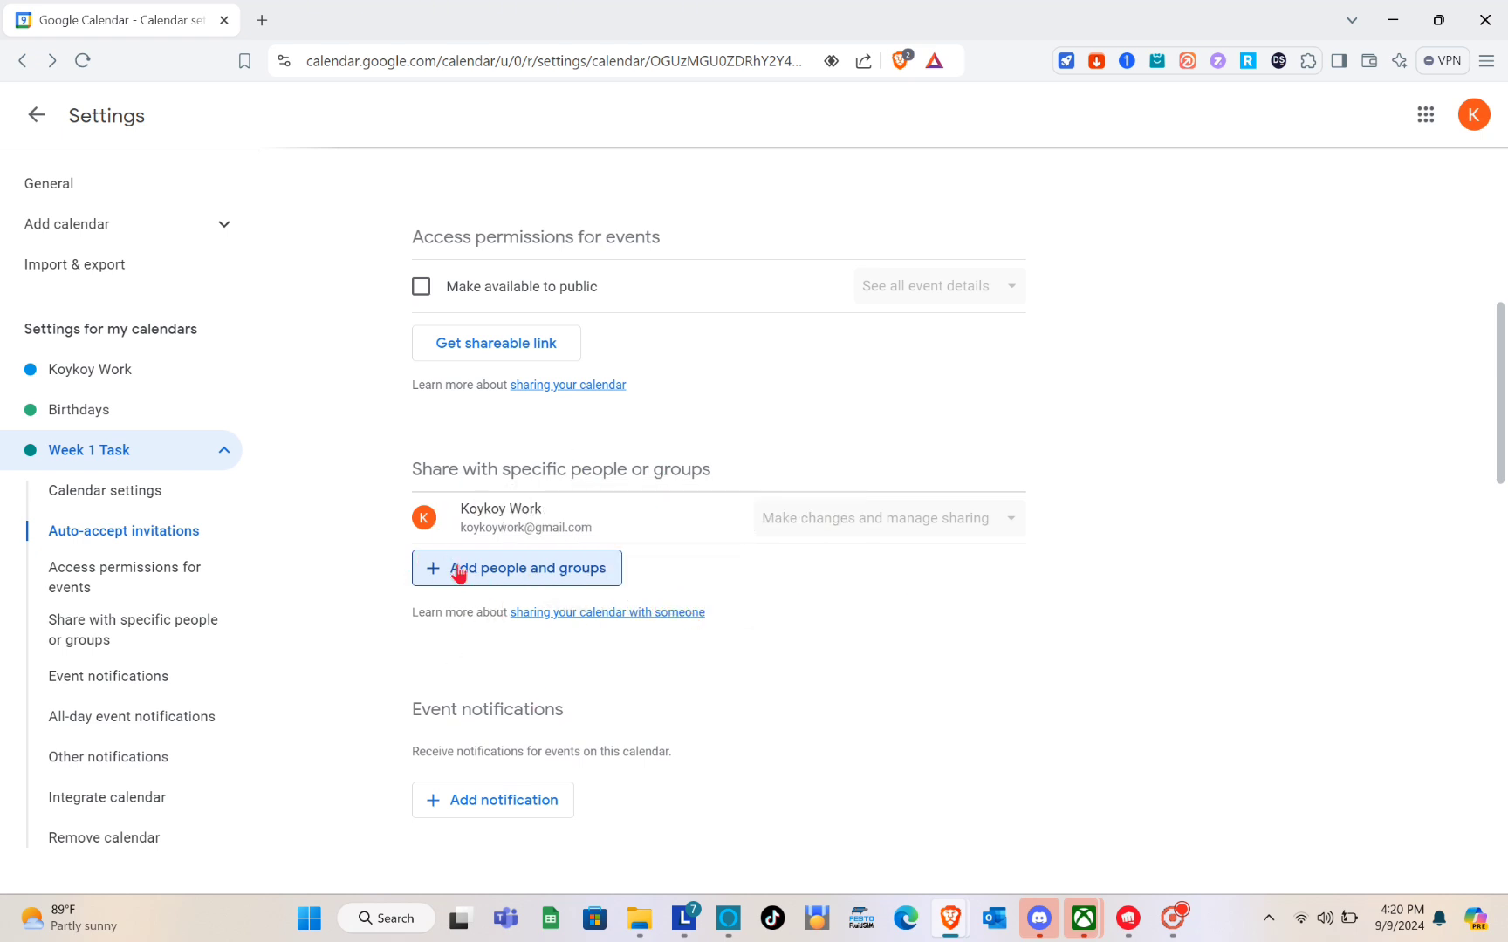
Add two event notifications of 10 minutes each to the Week 1 Task calendar.
scroll(656, 574, "down", 3)
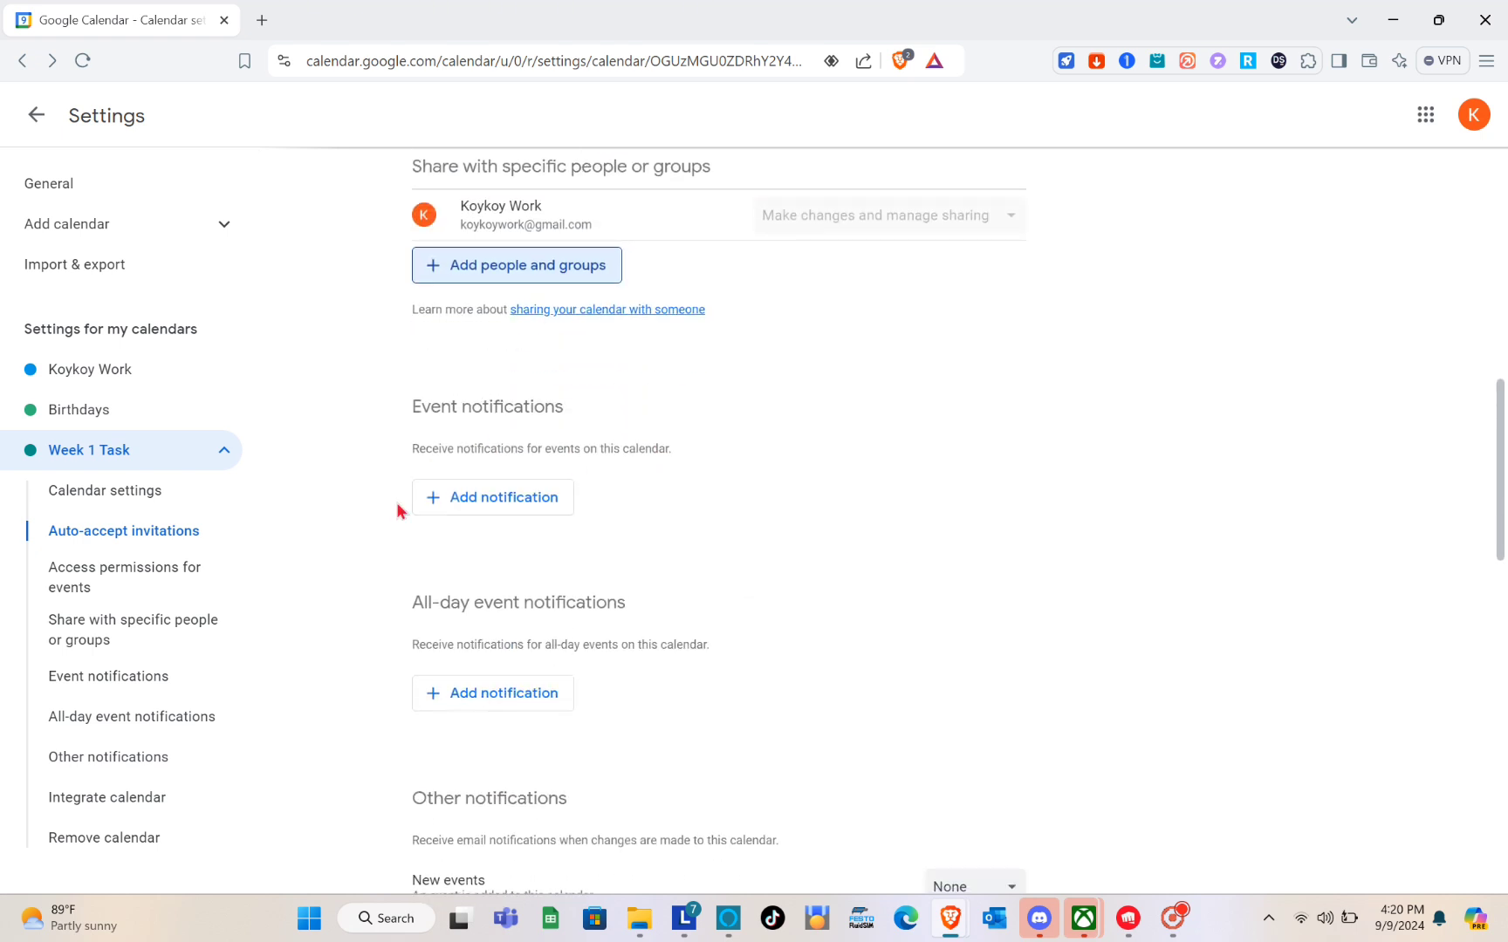
left_click(496, 513)
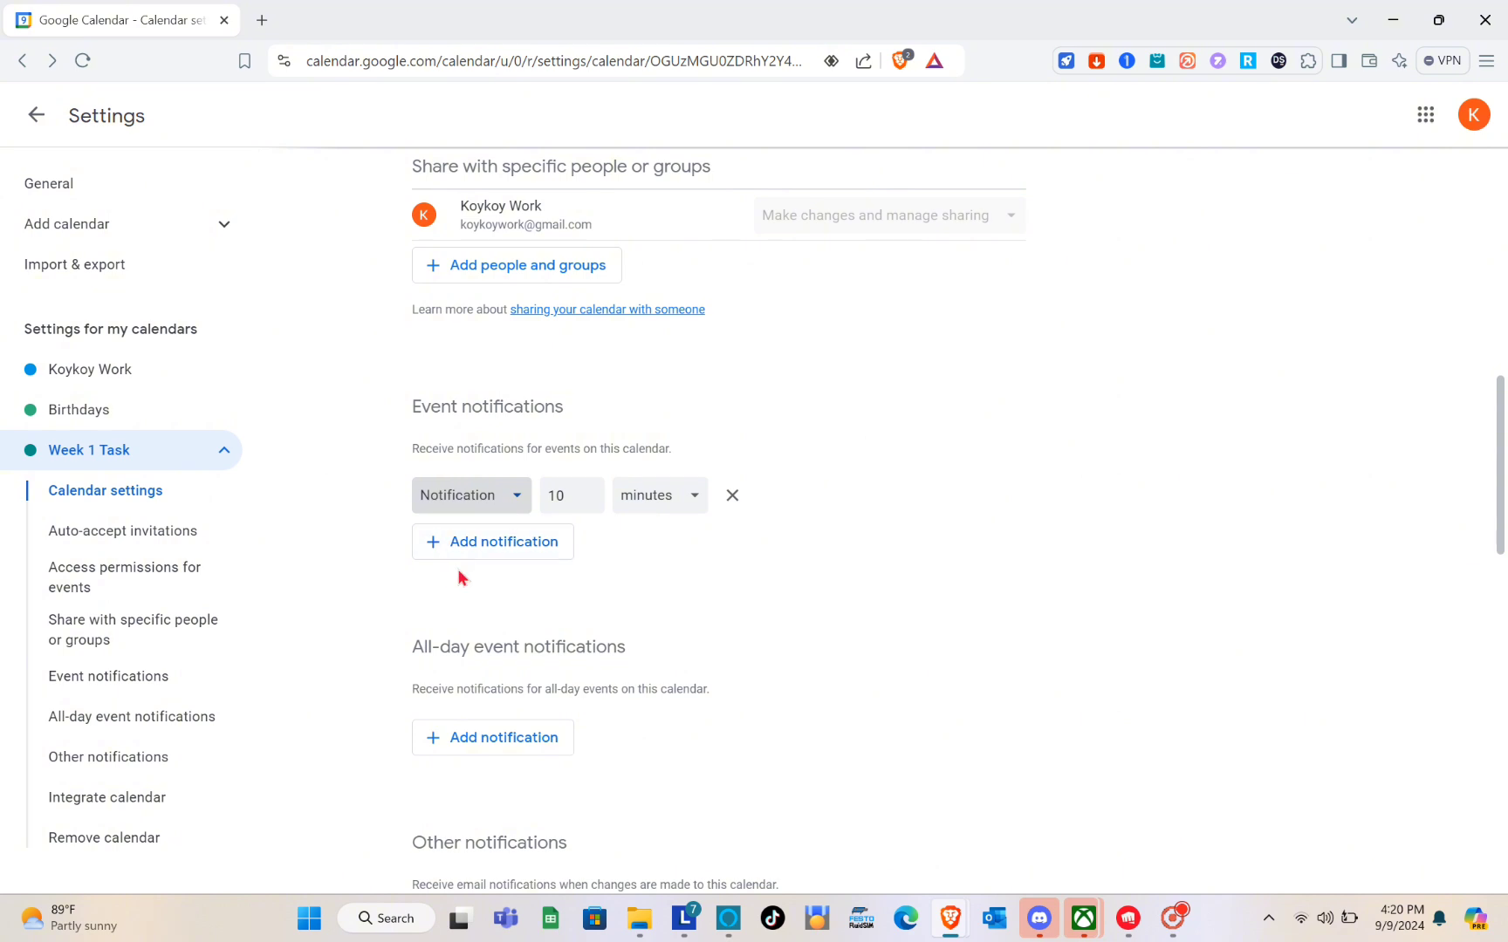
scroll(480, 571, "down", 2)
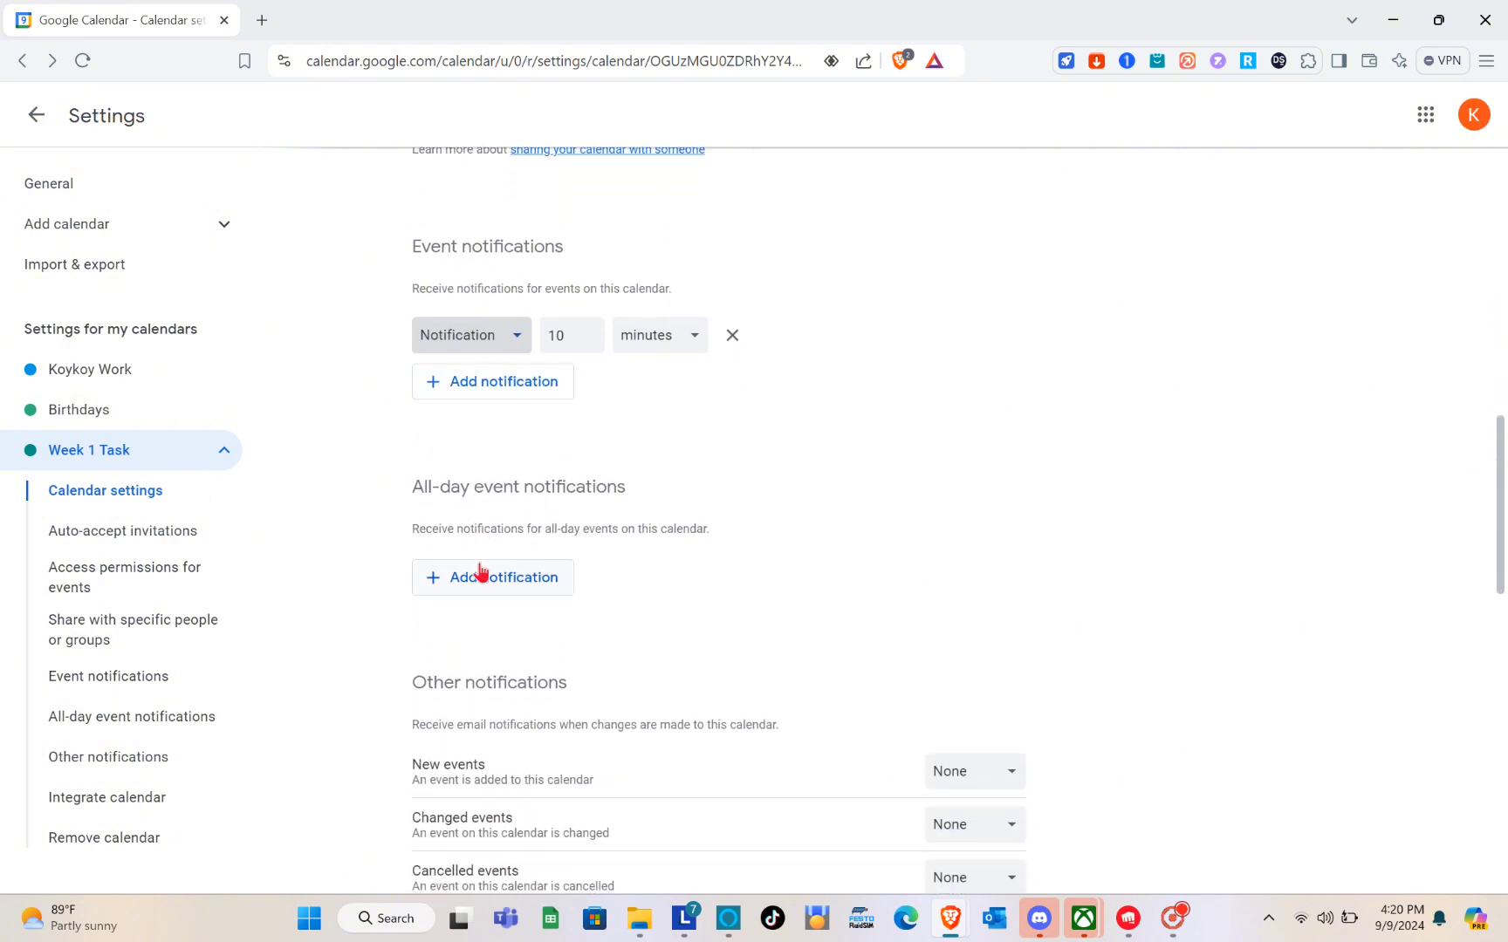
left_click(510, 384)
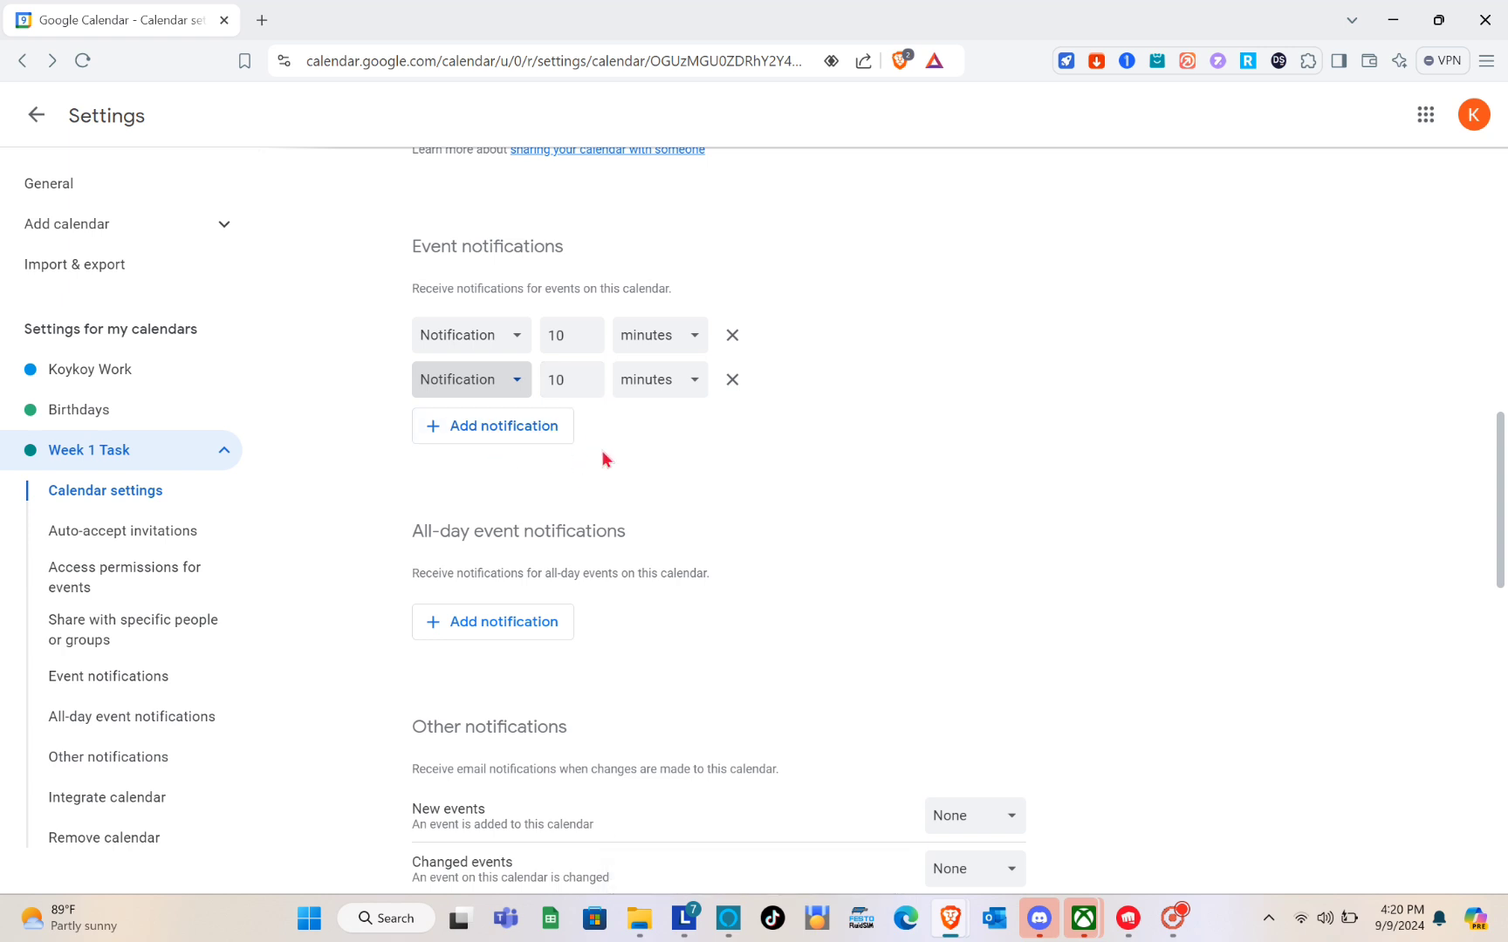
Review the calendar's all-day event notifications, other notifications and calendar integration settings.
scroll(510, 534, "down", 2)
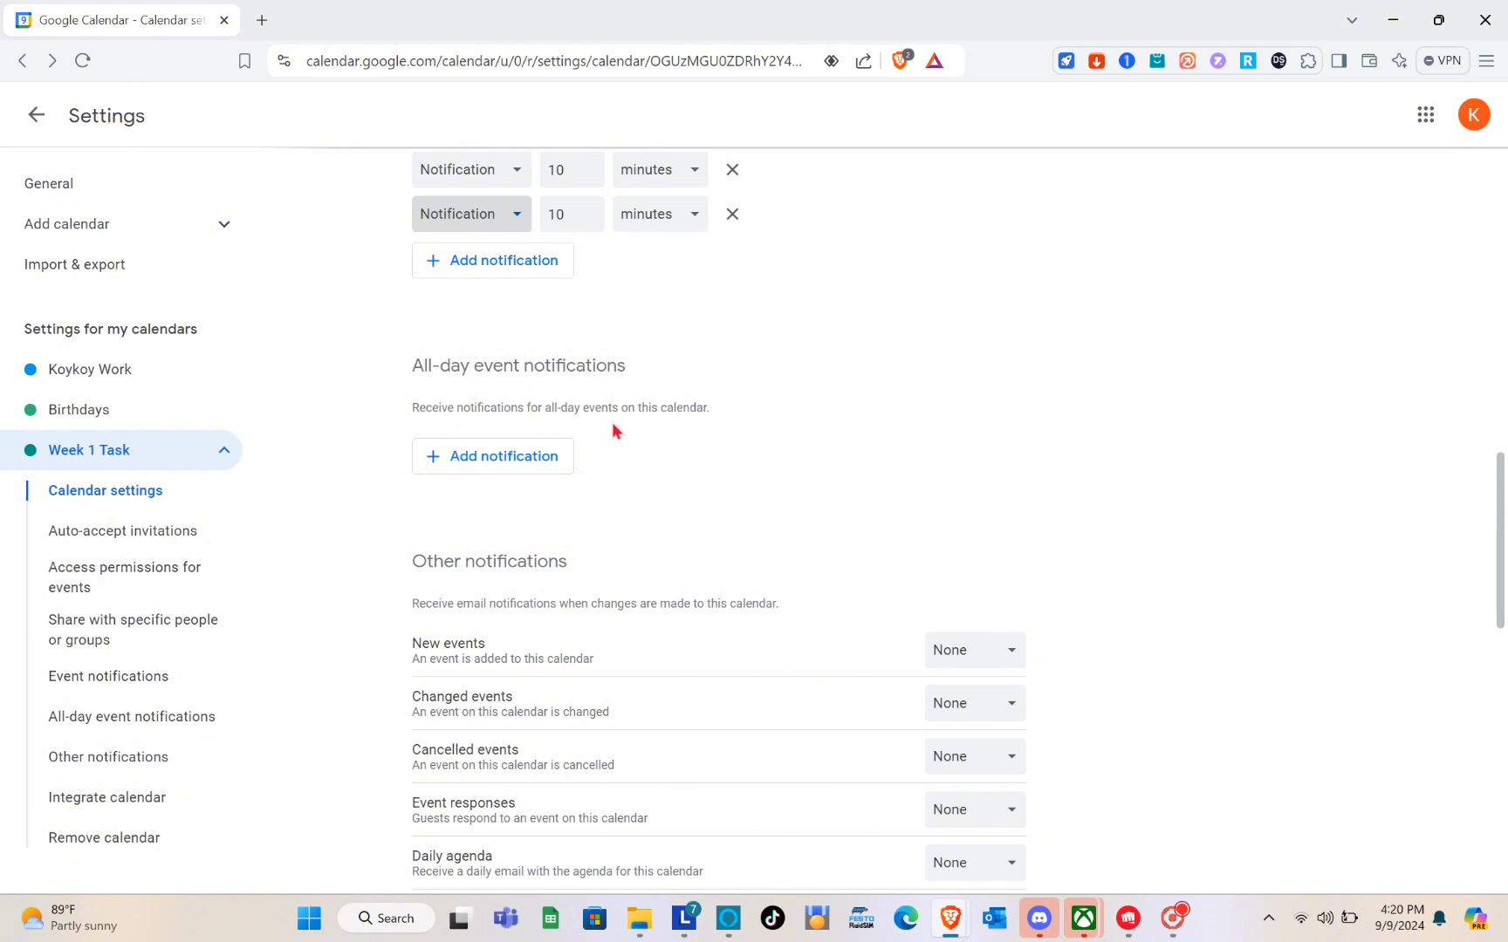
scroll(612, 423, "down", 3)
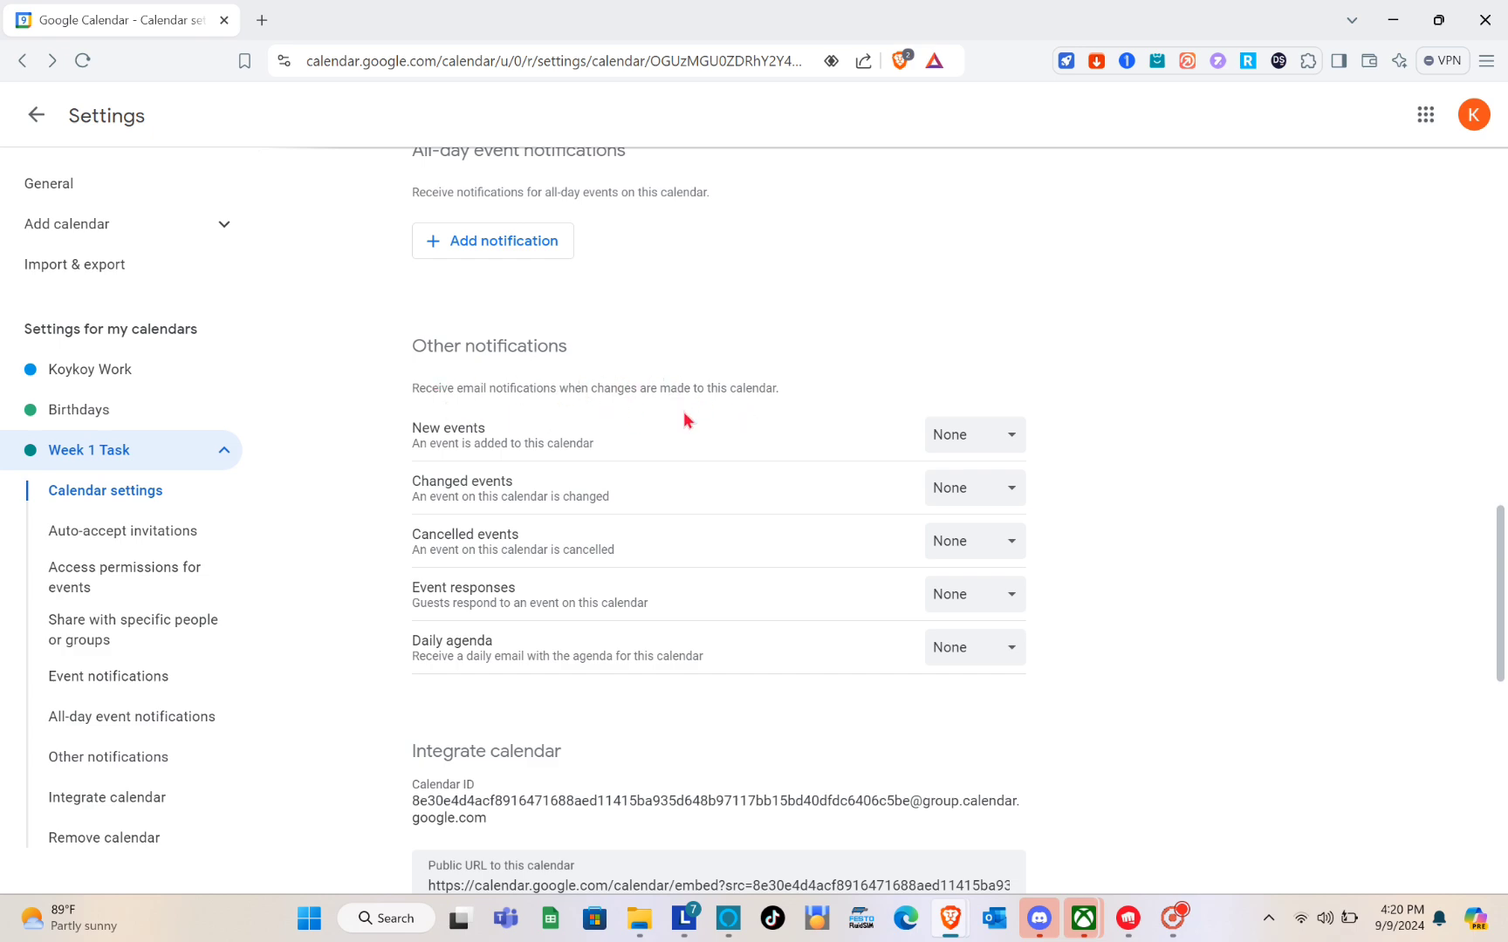
scroll(710, 423, "down", 5)
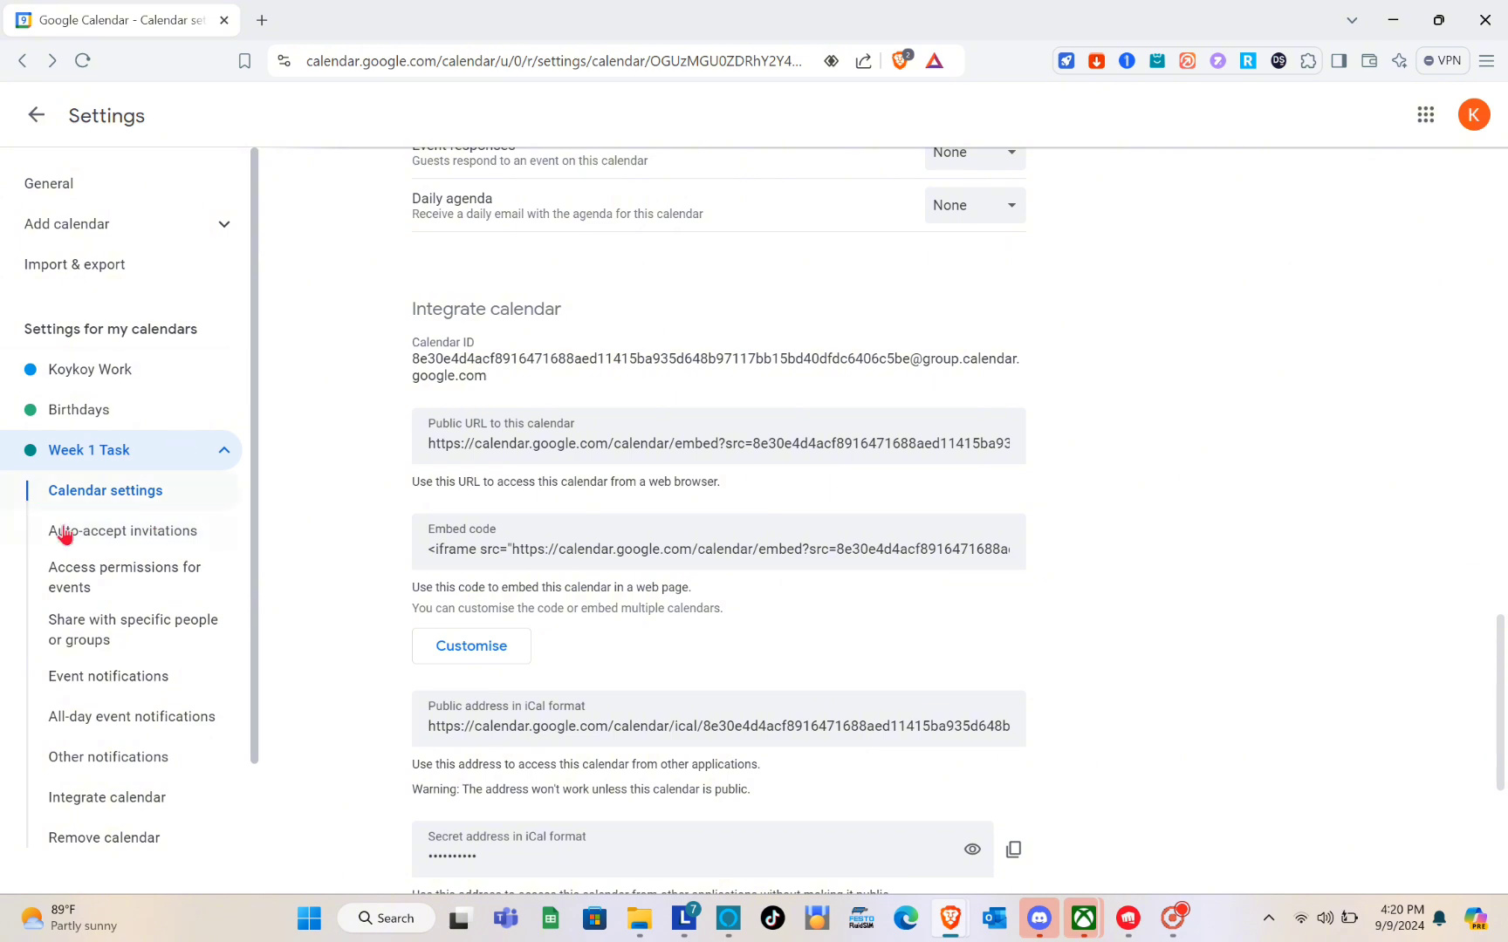
Review the Week 1 Task calendar's access permissions, sharing, event notification and general calendar settings.
left_click(119, 573)
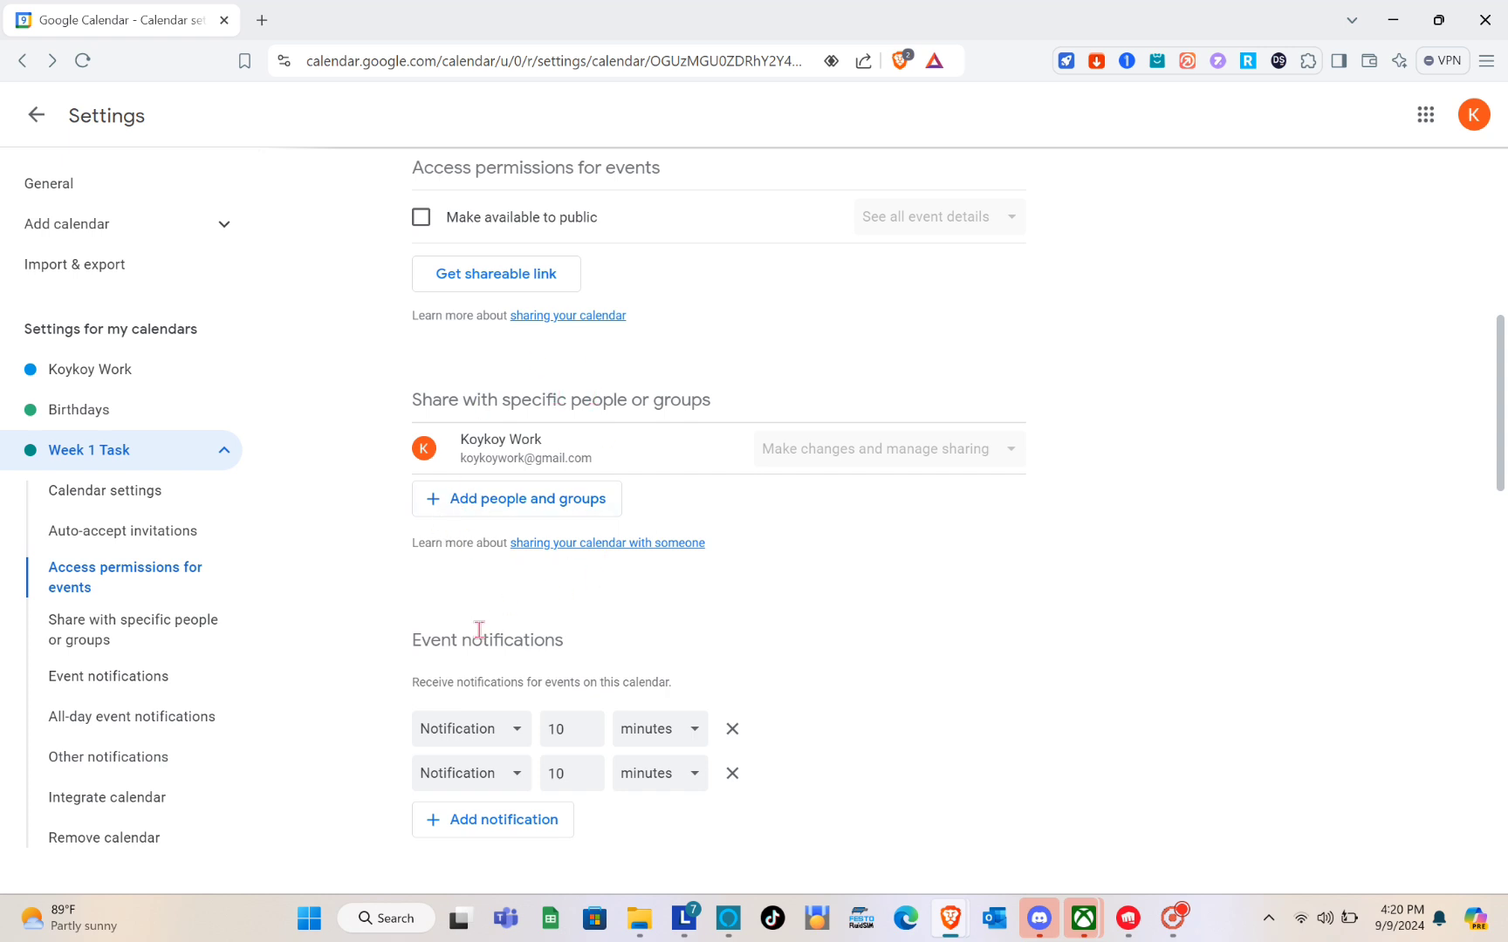
scroll(579, 399, "up", 4)
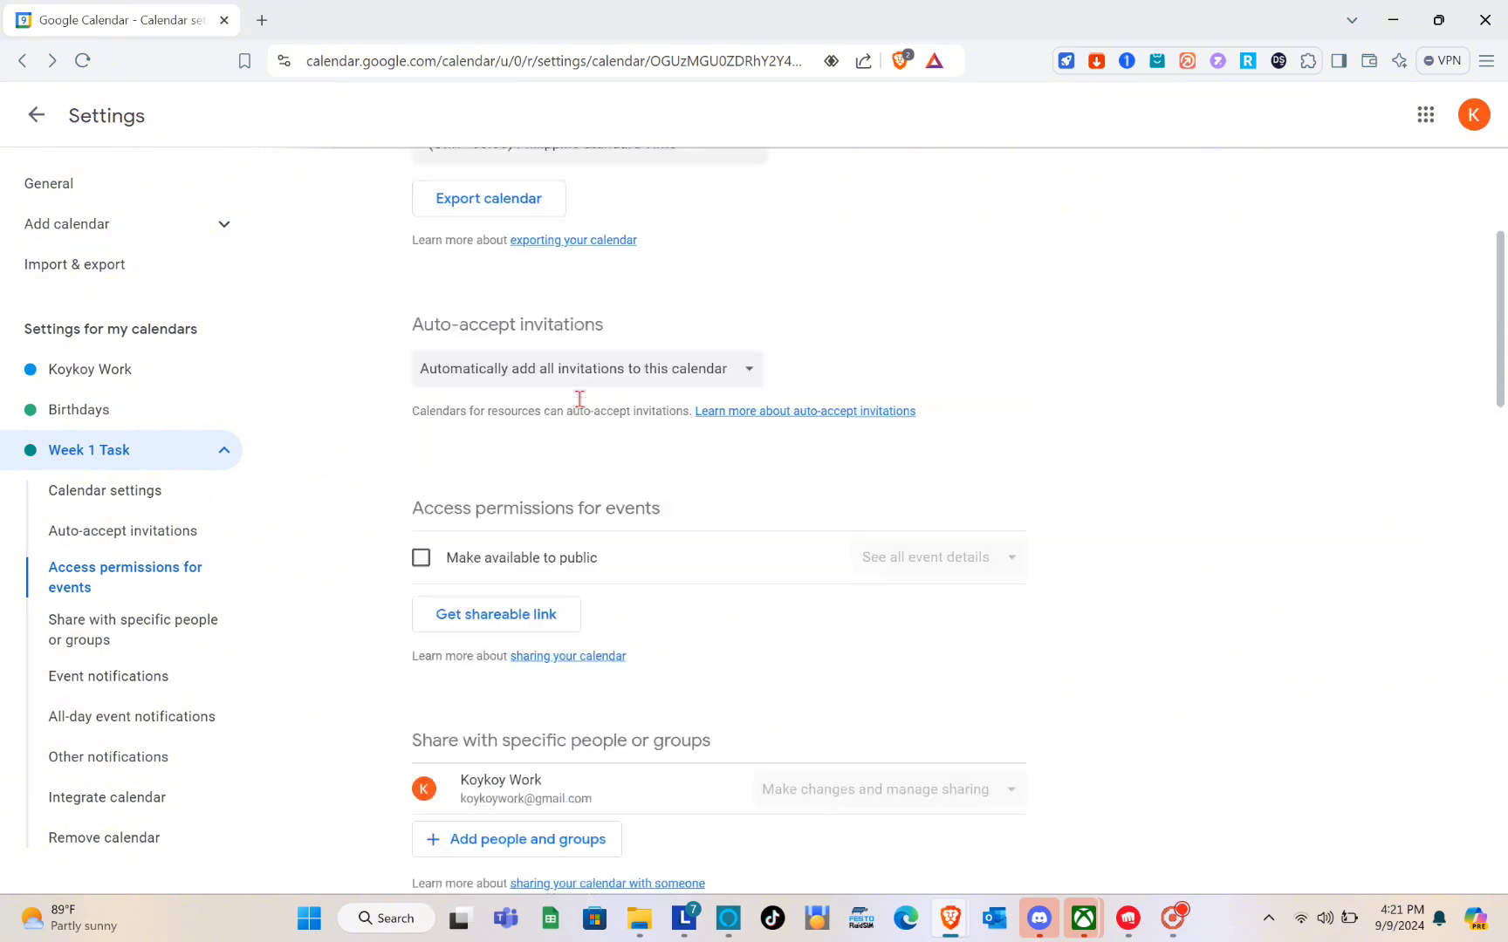
scroll(580, 404, "down", 4)
scroll(578, 399, "down", 3)
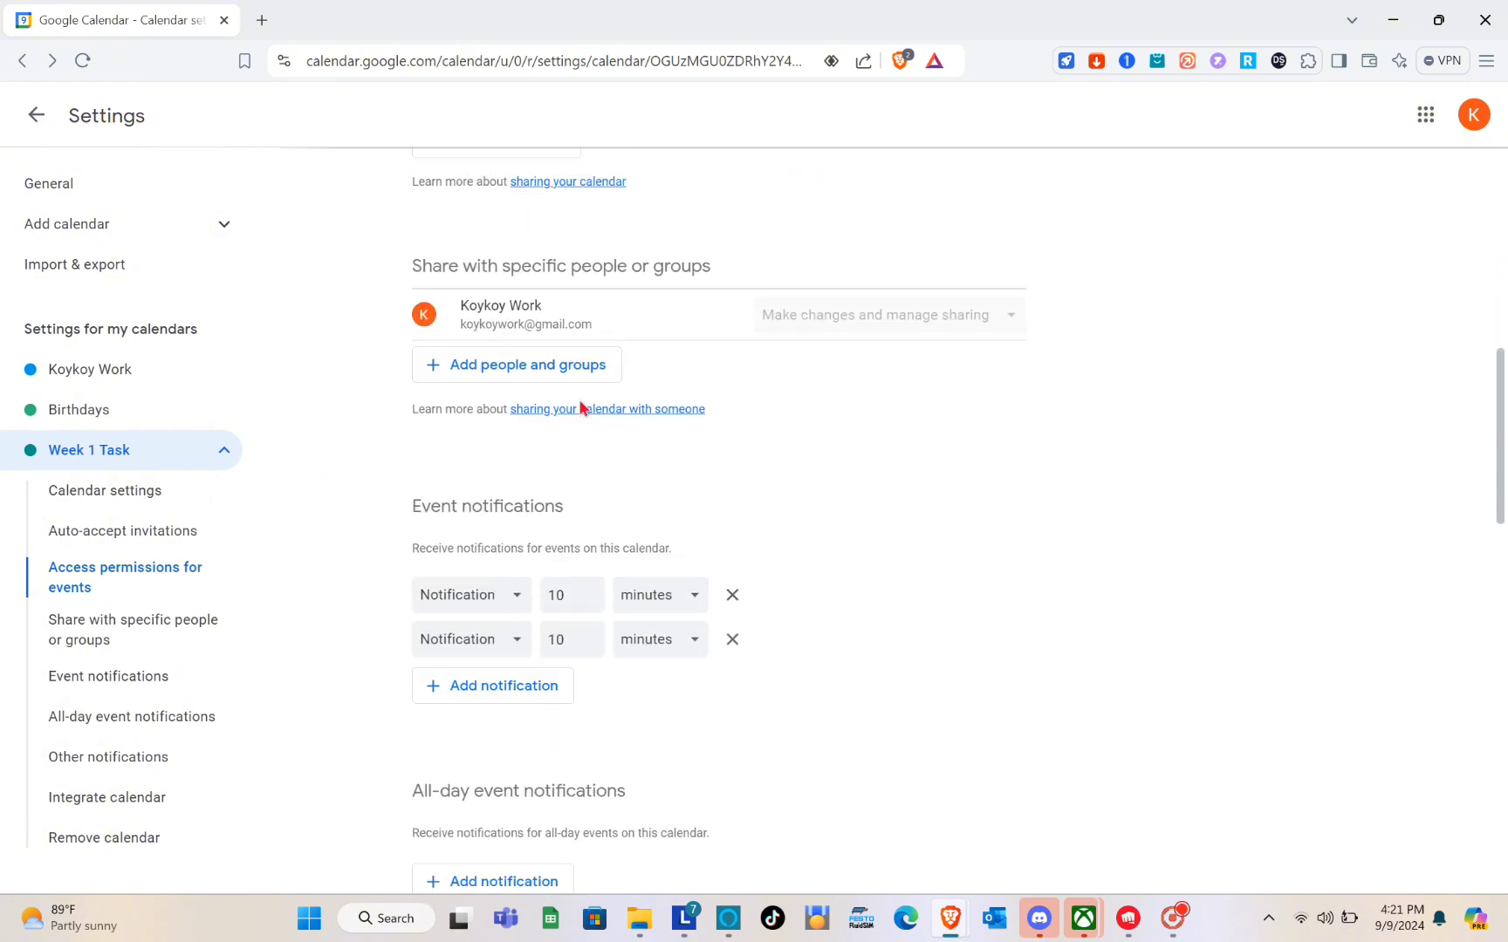
scroll(578, 400, "up", 10)
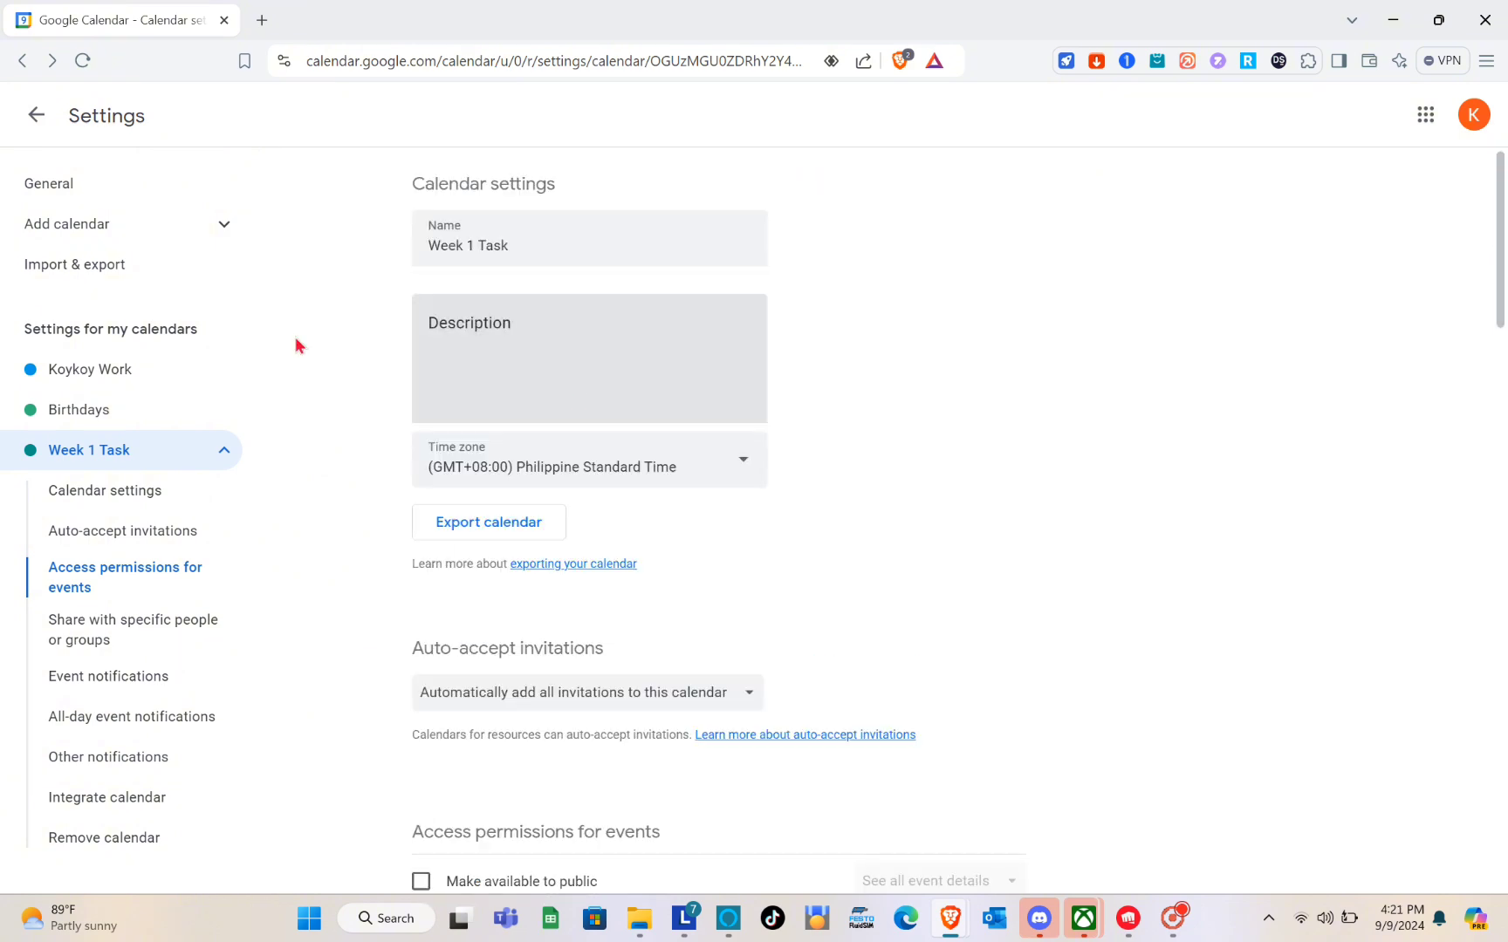
Return to the main calendar view and switch the Week 1 Task calendar's display off and back on.
left_click(33, 116)
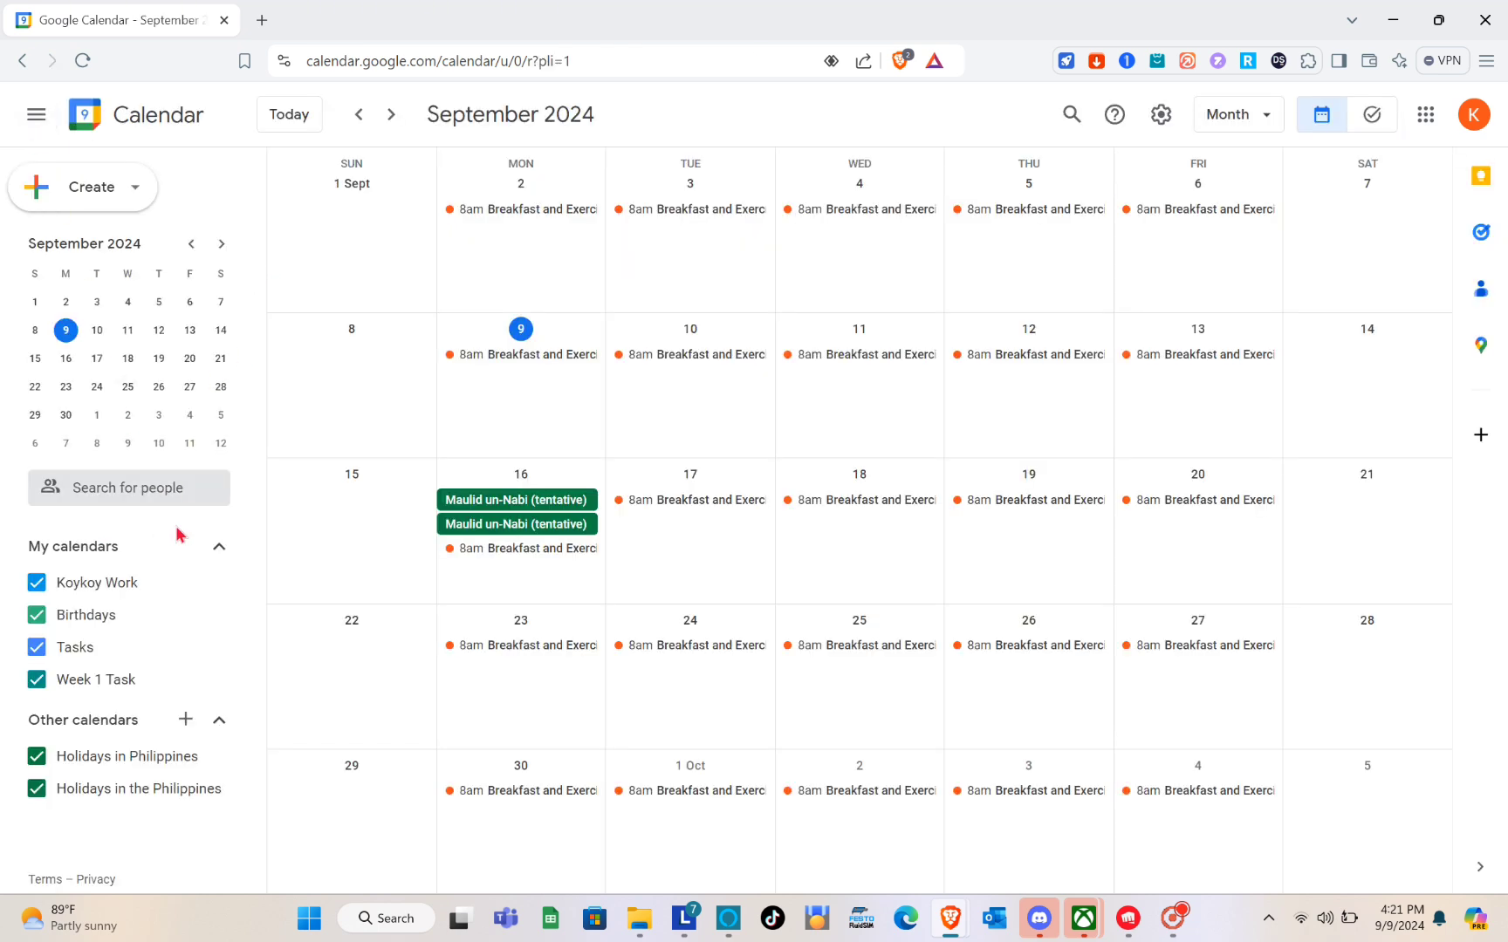
triple_click(140, 686)
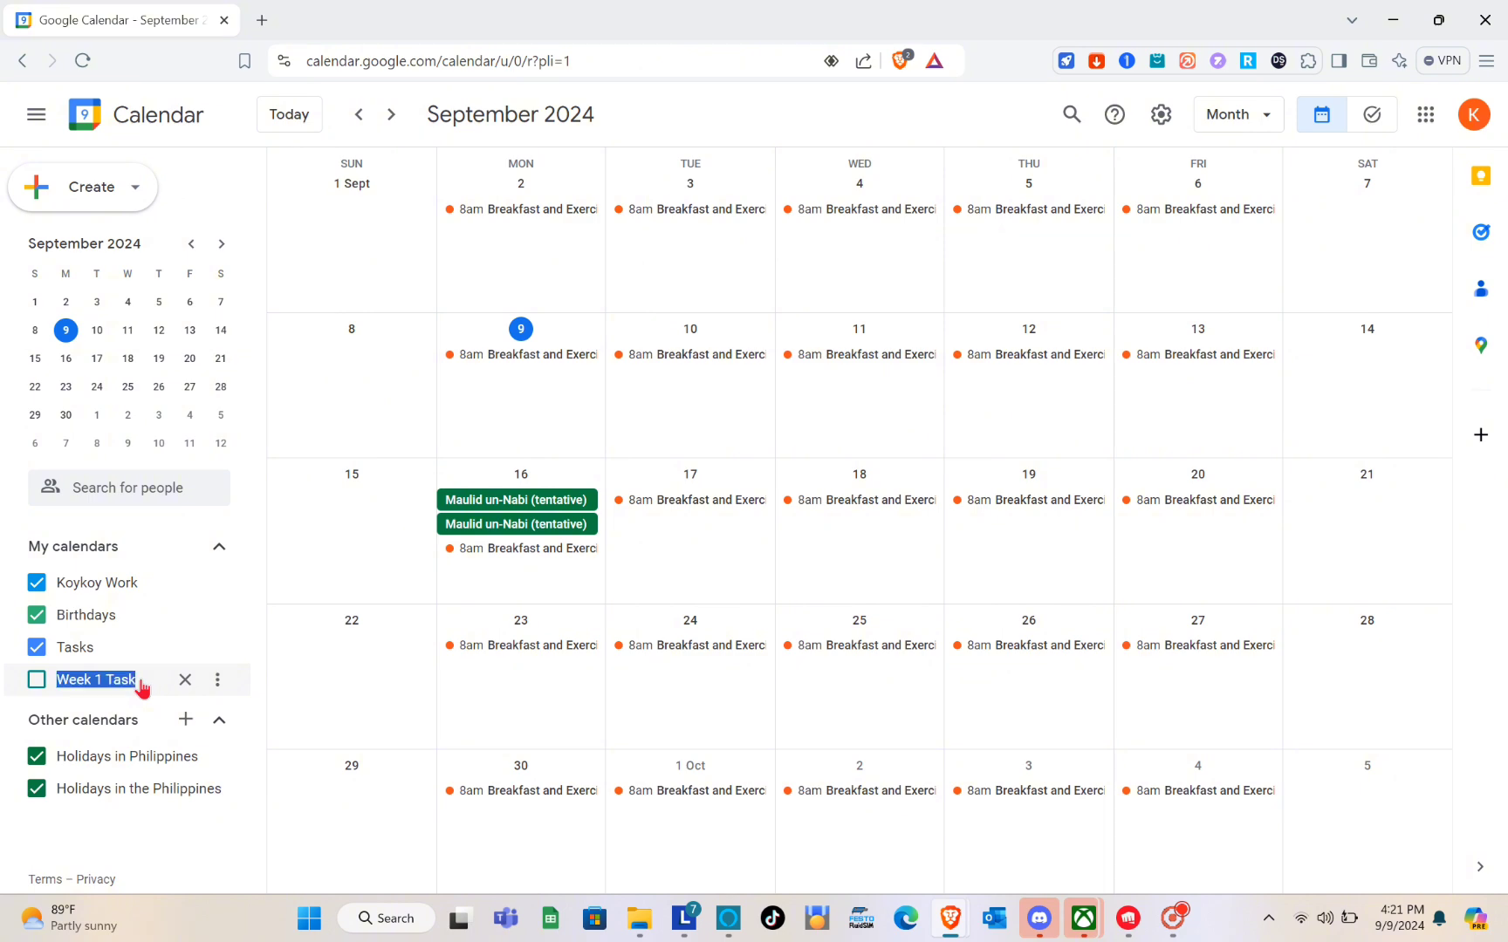
left_click(142, 689)
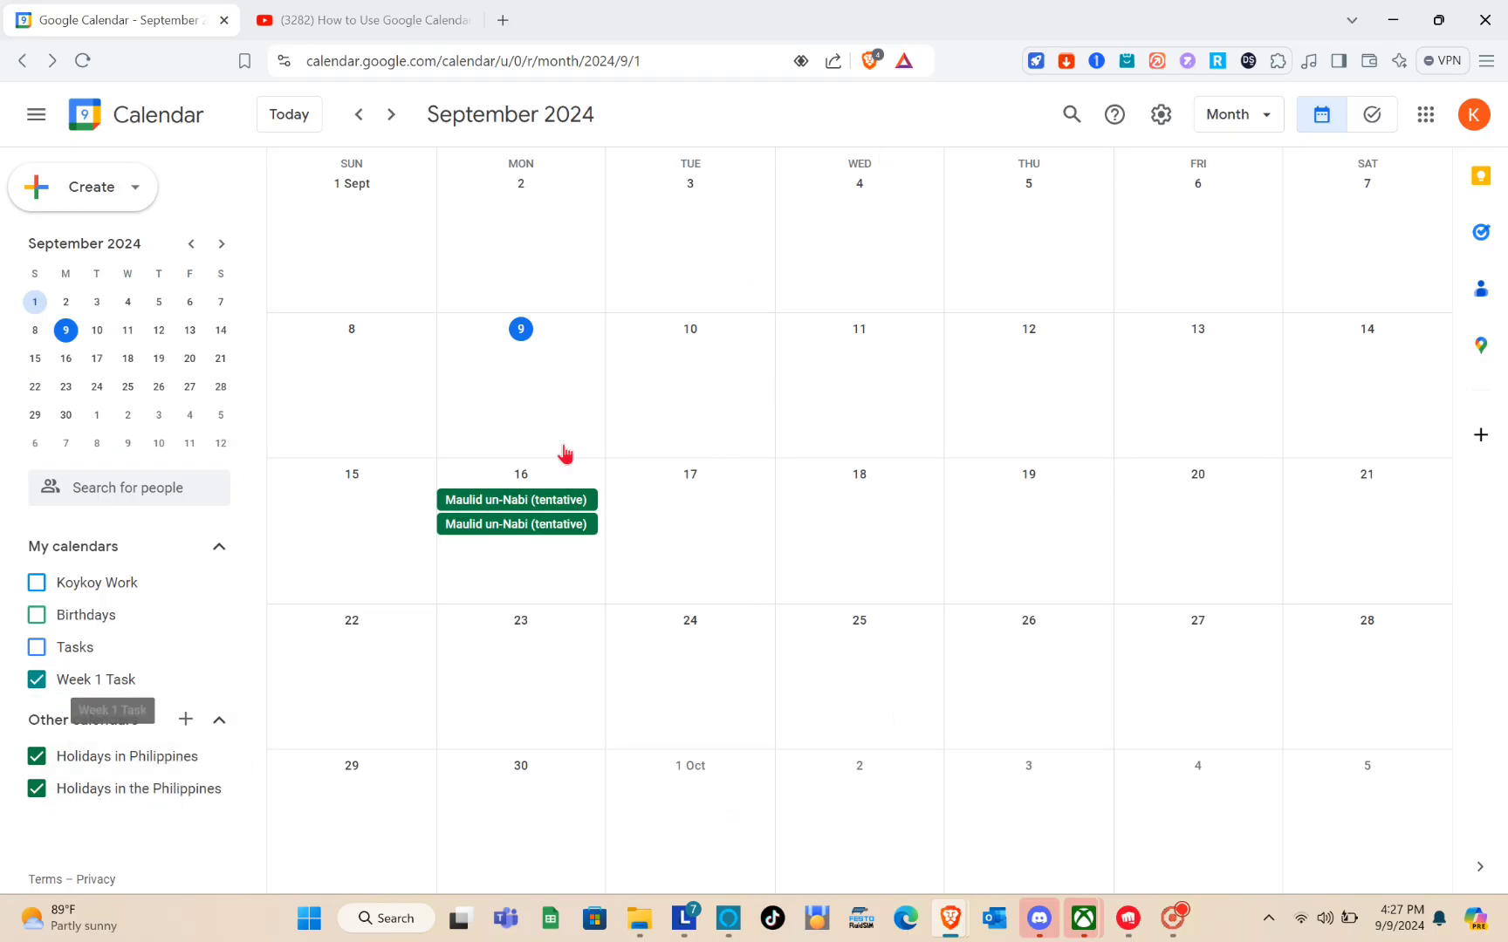
Browse the month view ahead to December 2024 and go back to September 2024.
left_click(392, 117)
left_click(392, 117)
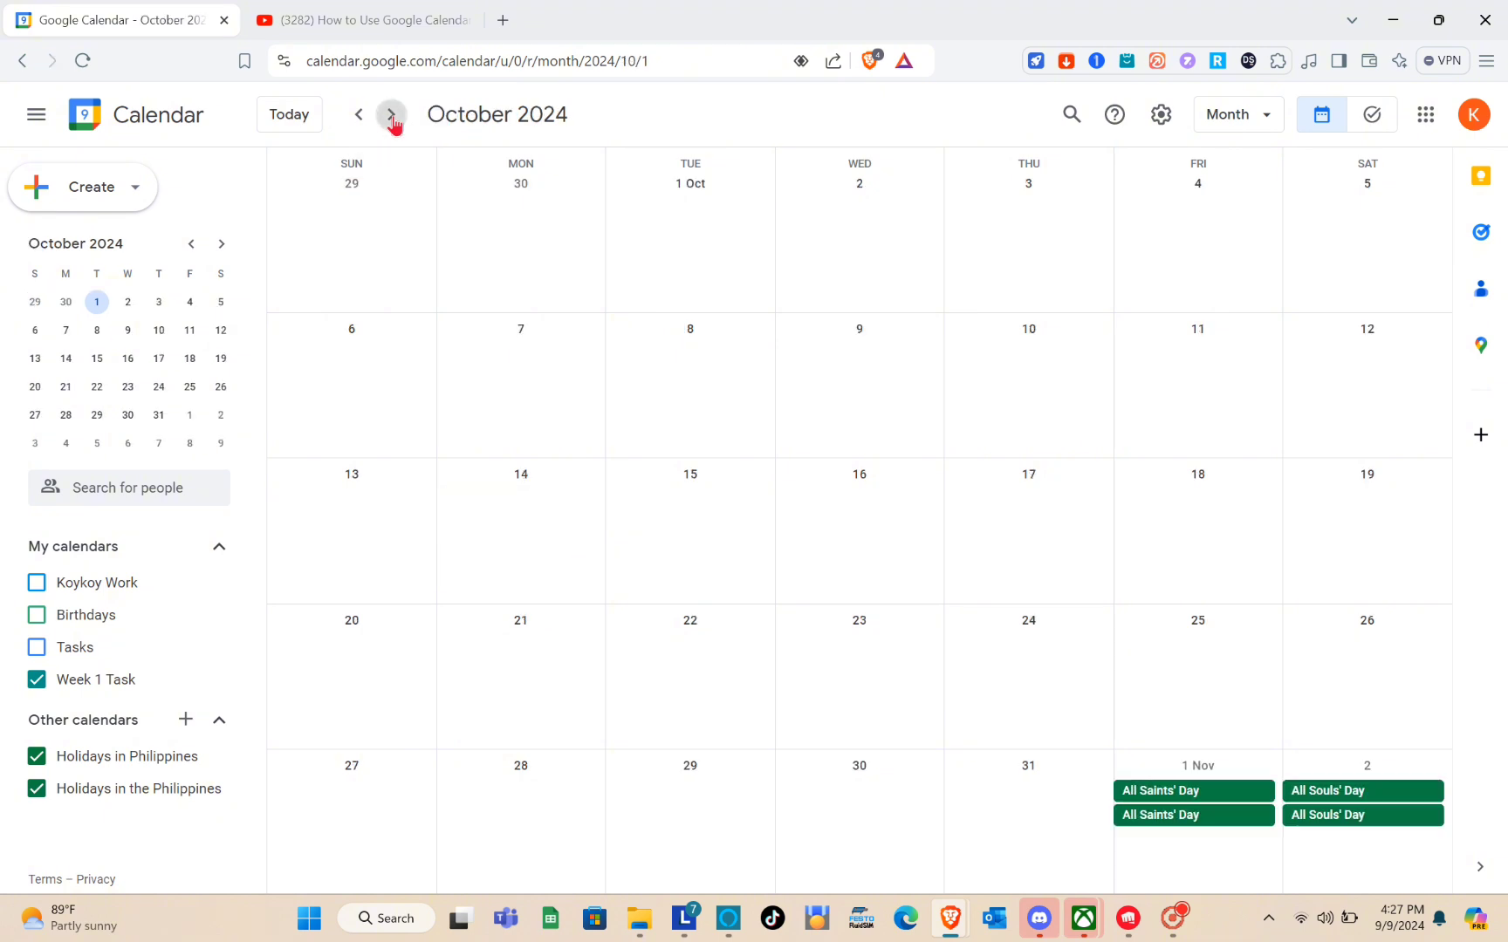
left_click(391, 118)
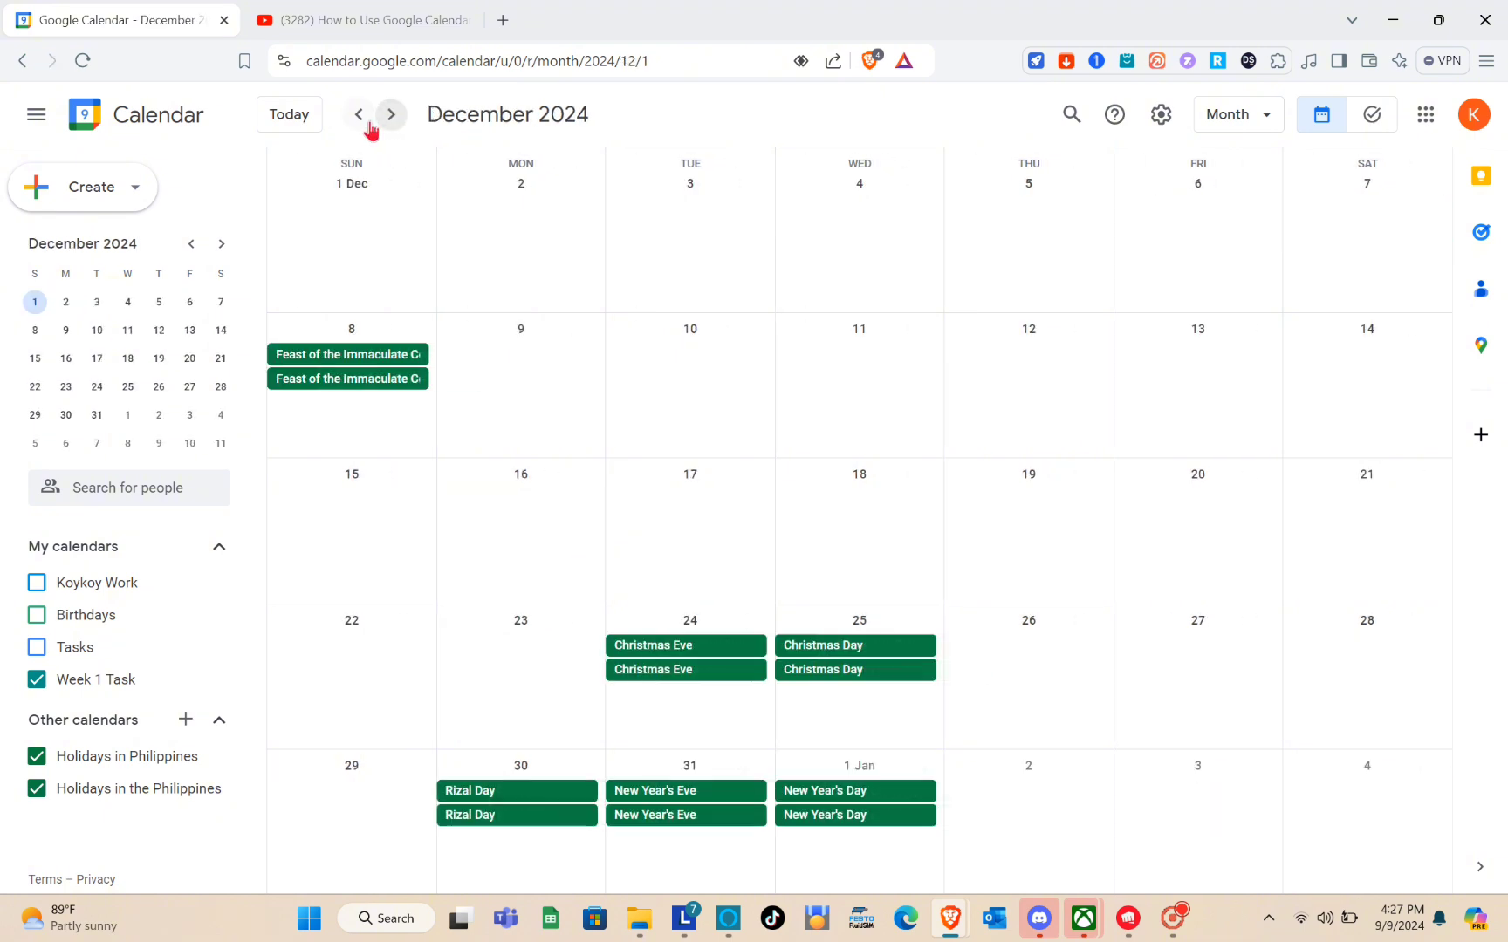
left_click(358, 122)
left_click(359, 116)
left_click(359, 116)
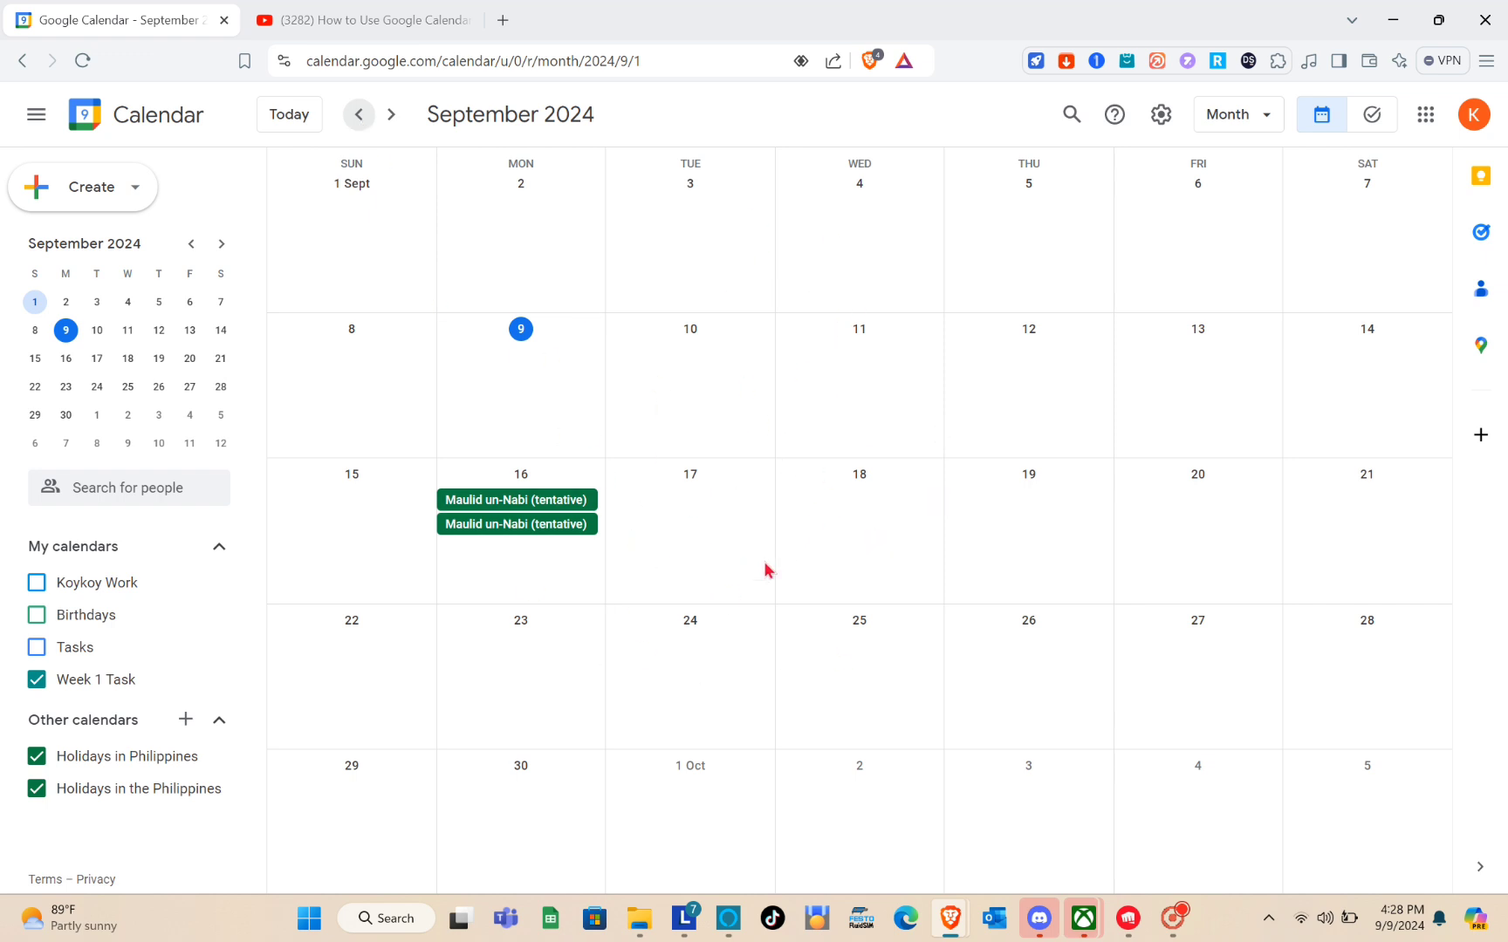
Start a new event on Wednesday, 18 September in the Week 1 Task calendar and title it SUBMIT THE PROJECT.
left_click(868, 513)
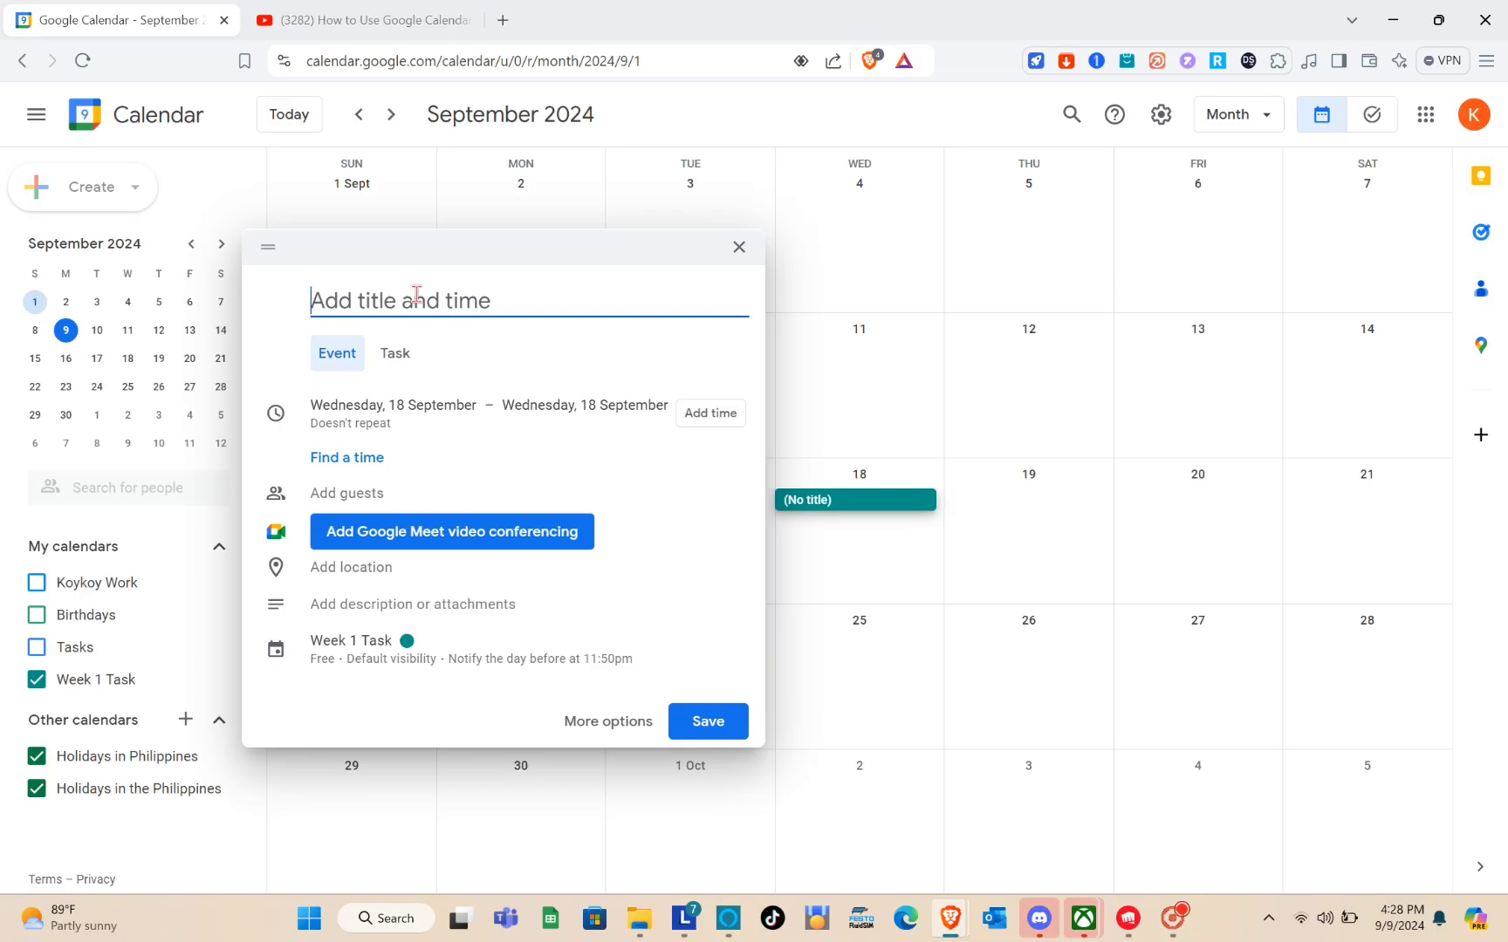
type("SUBMIT ")
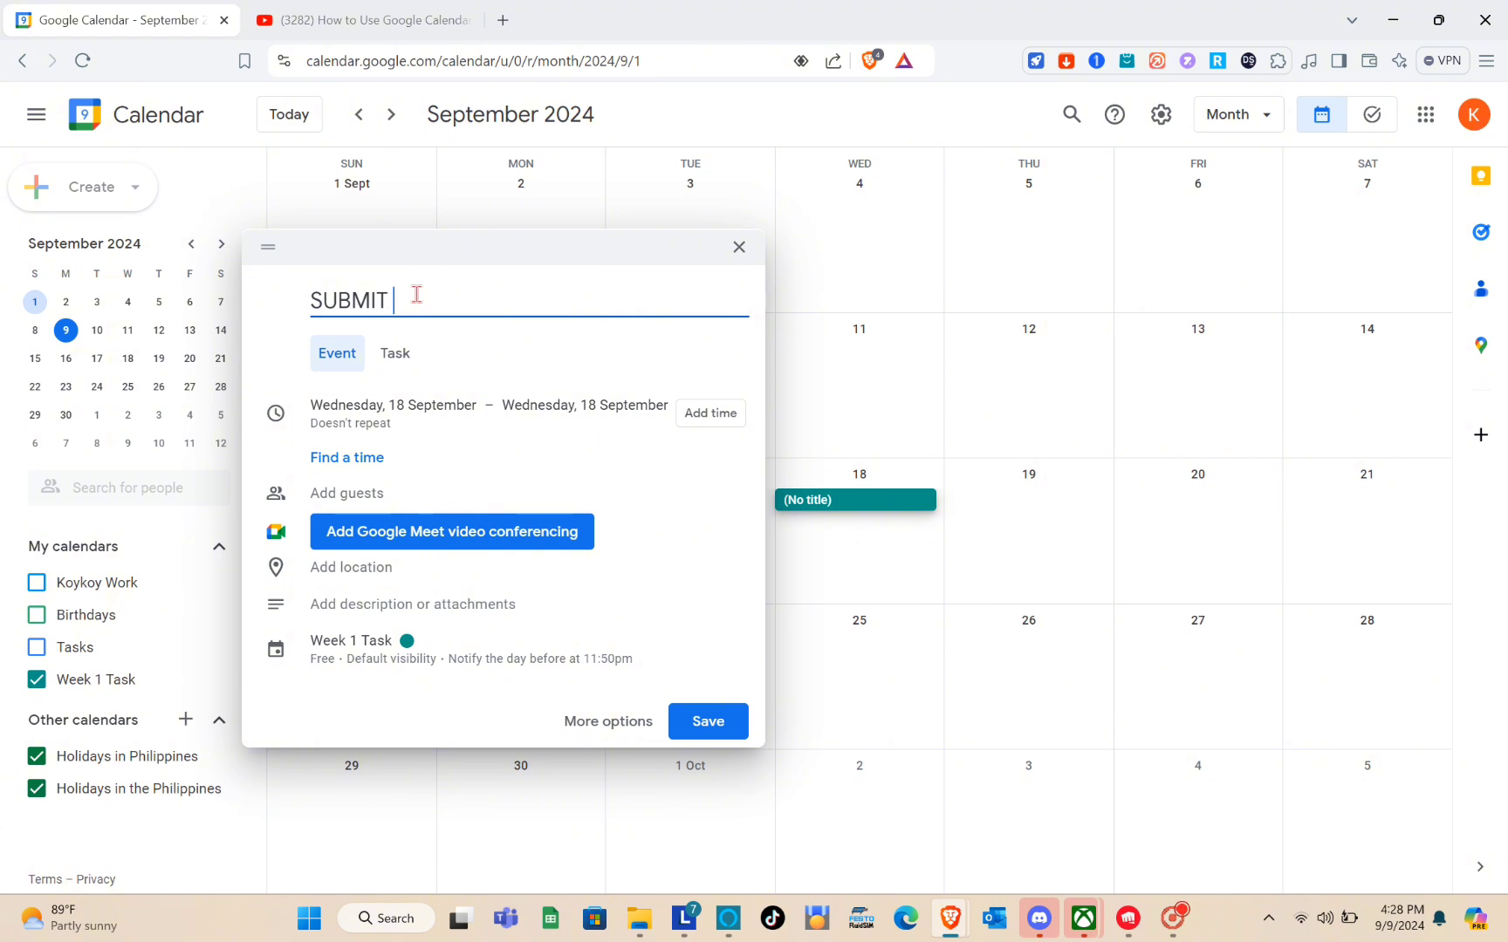
type("THE PROJE")
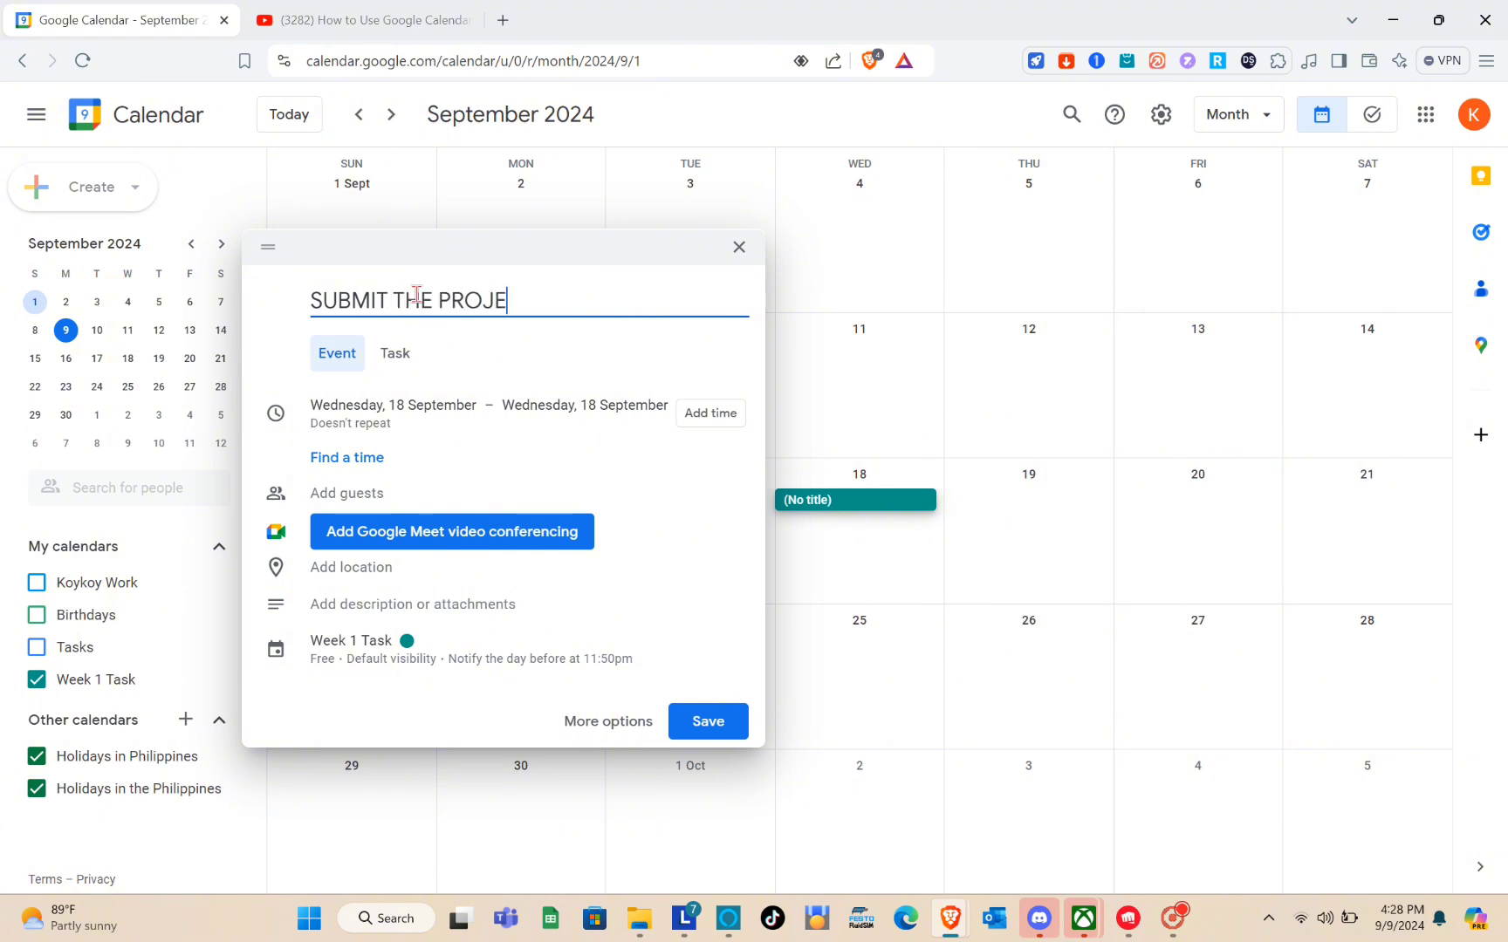
type("CT")
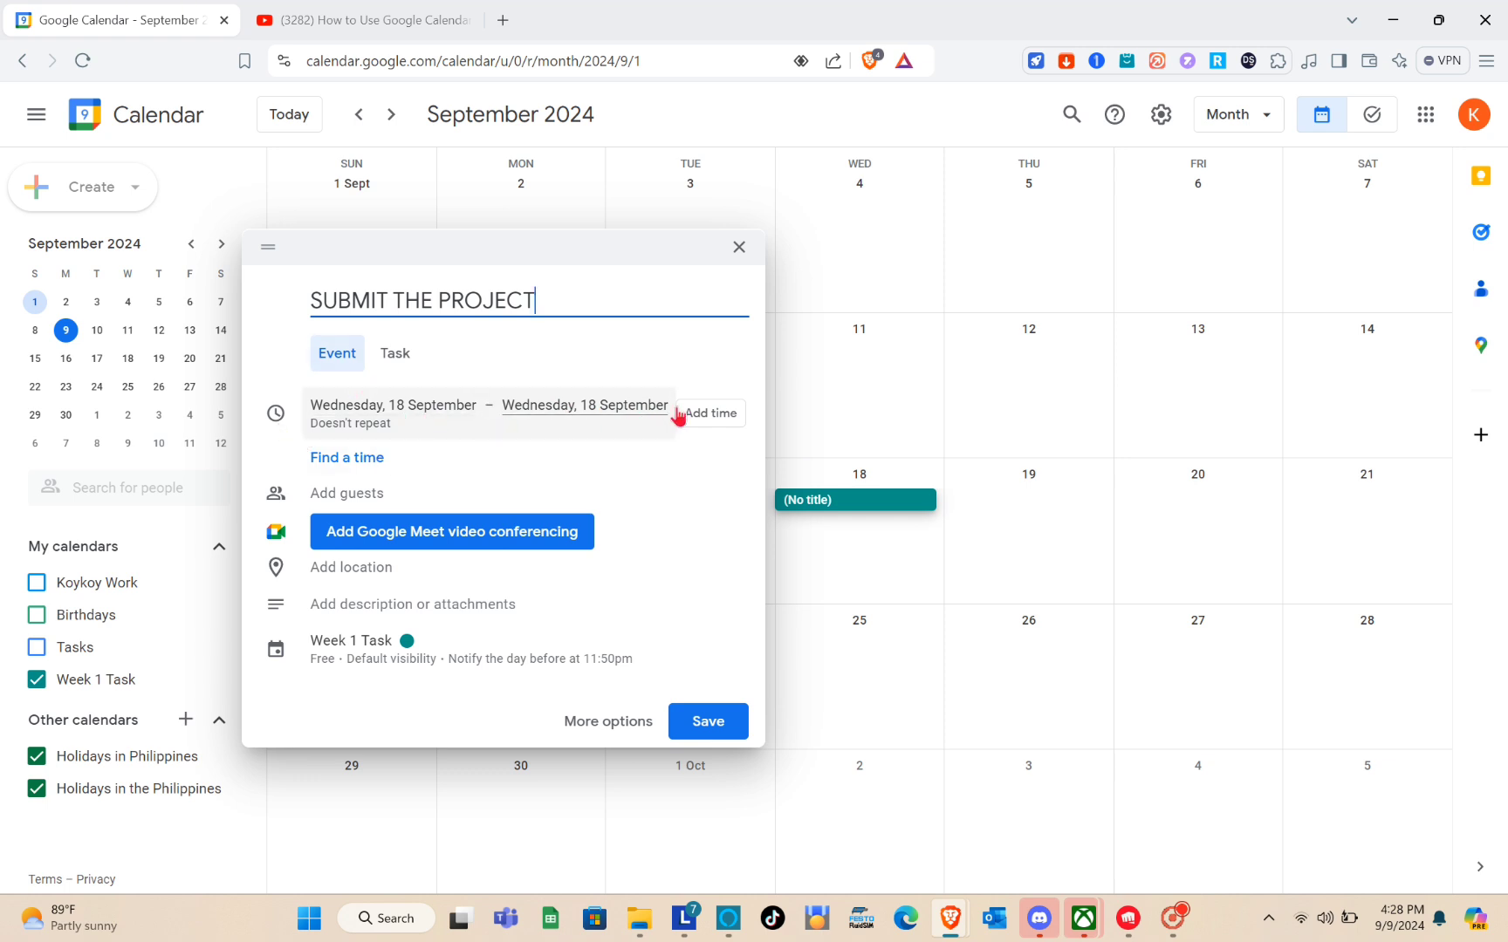
Add a time to the SUBMIT THE PROJECT event and set its start to 8:00am.
left_click(709, 416)
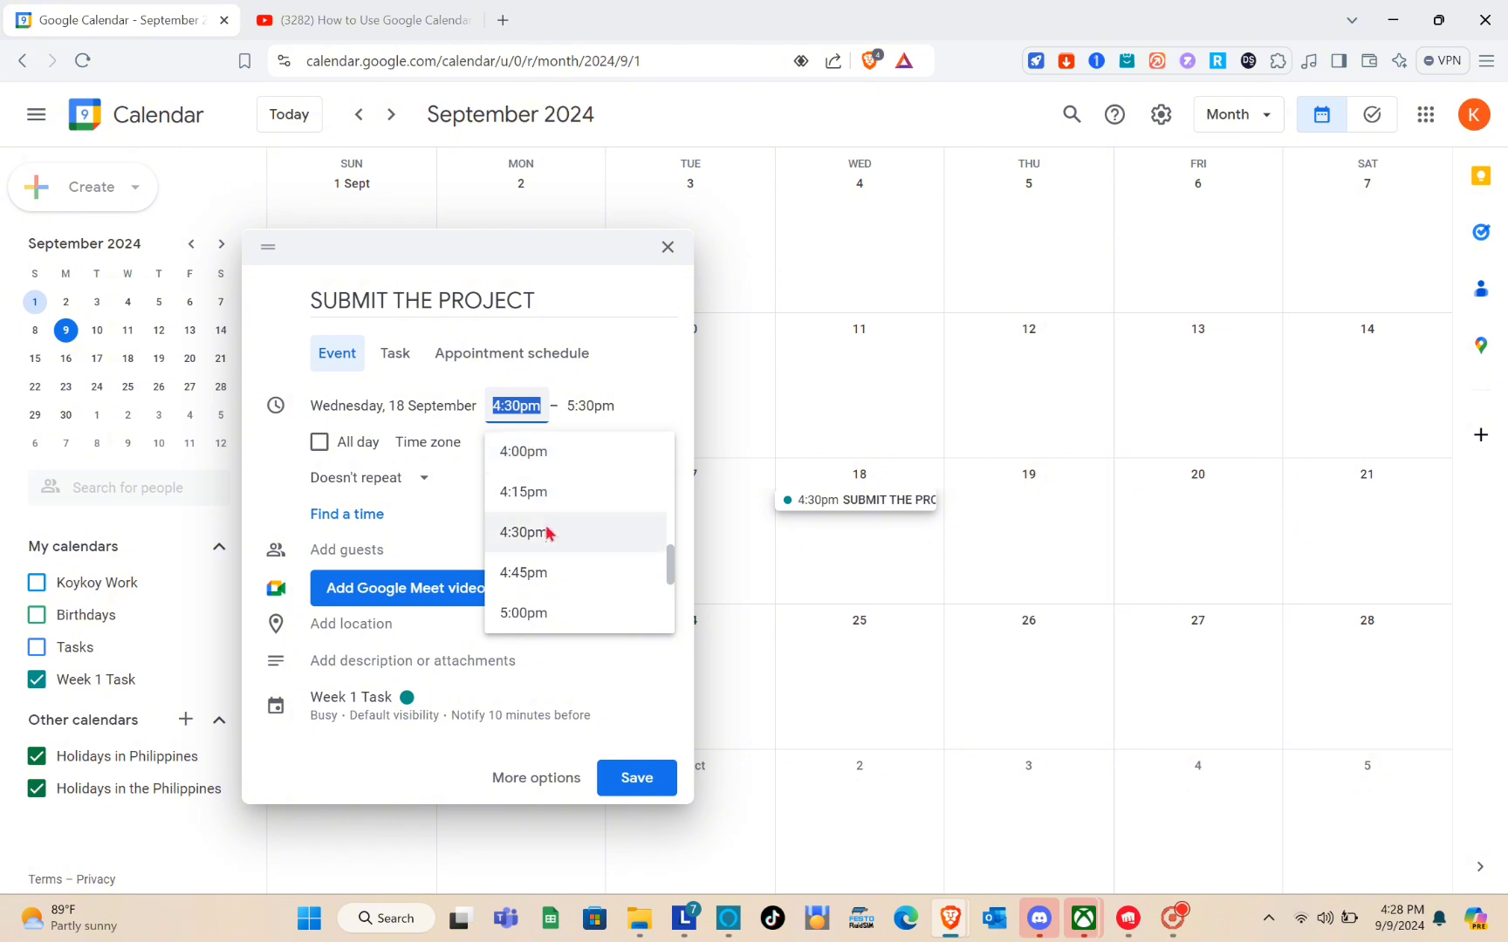
scroll(545, 526, "down", 2)
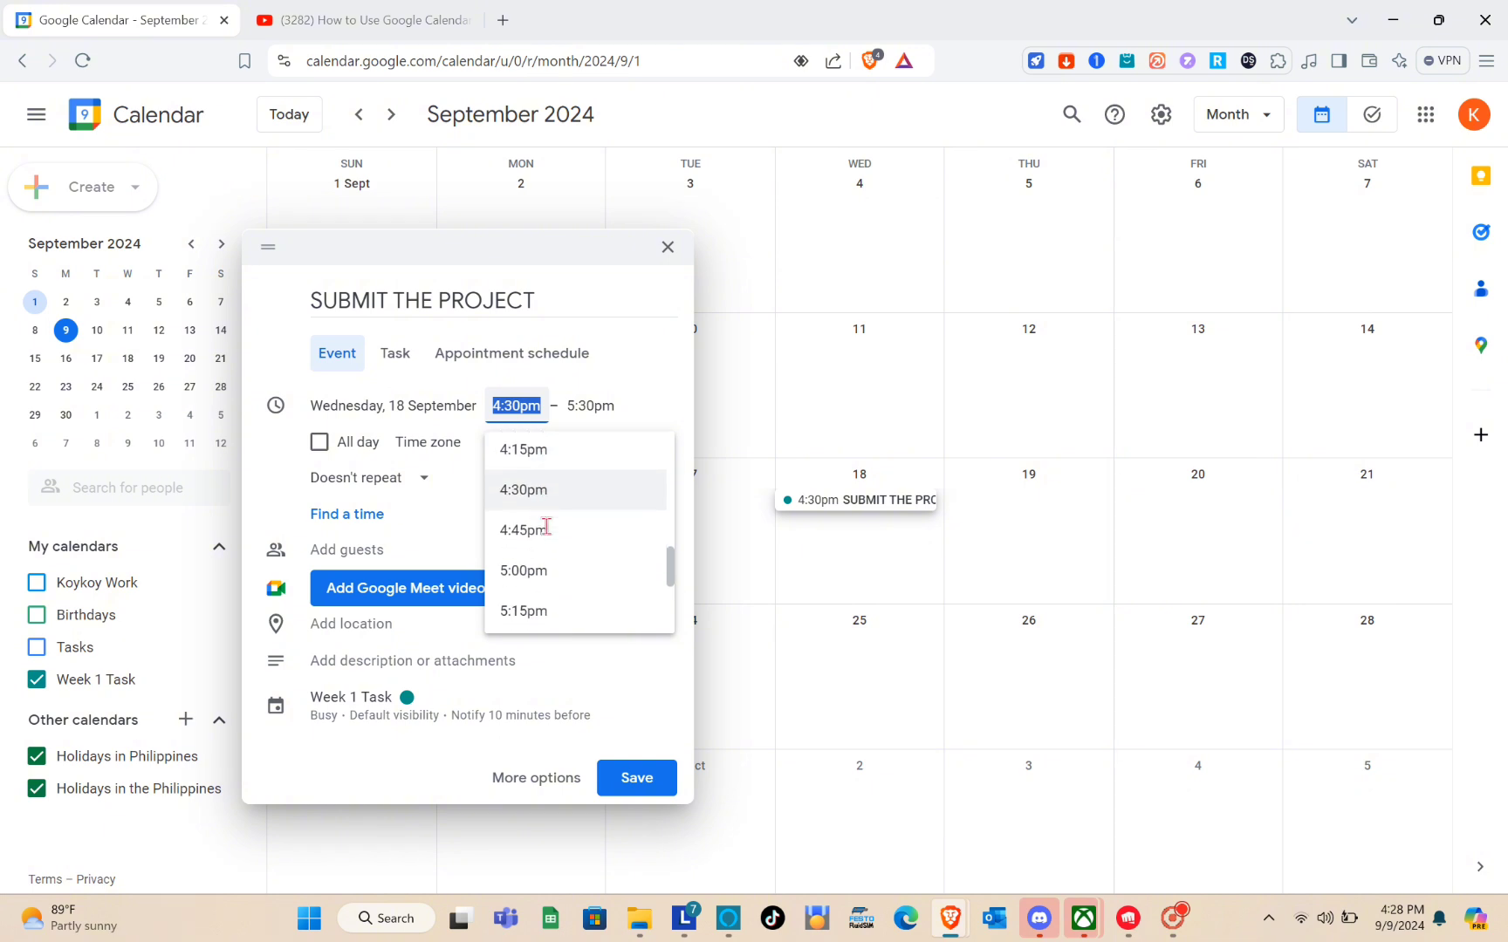
scroll(548, 530, "up", 8)
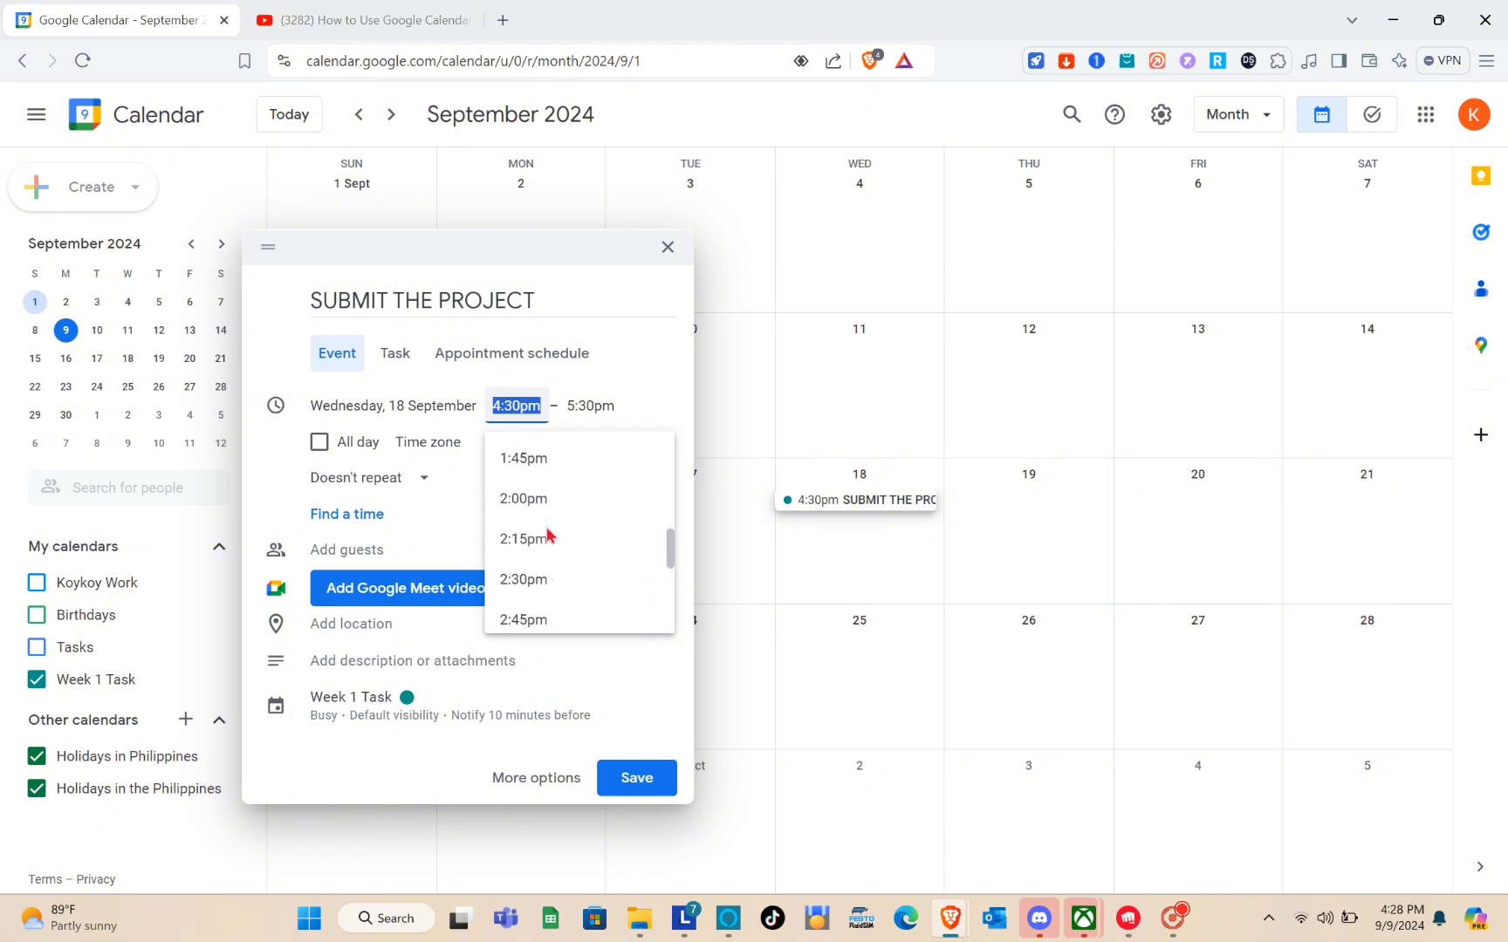
scroll(548, 532, "down", 6)
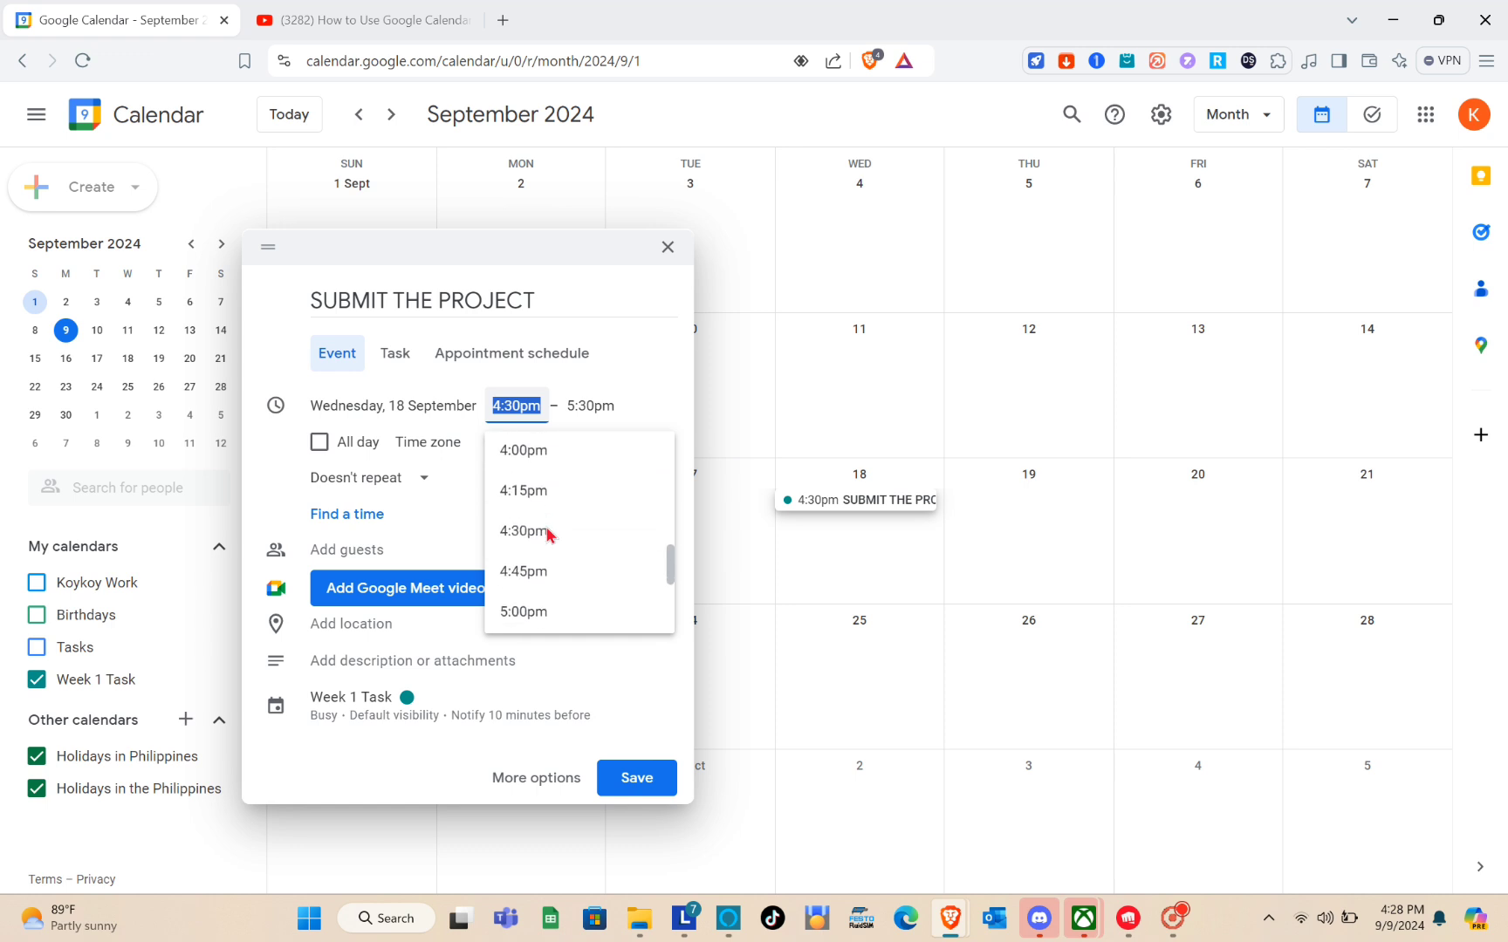
scroll(546, 528, "up", 10)
scroll(546, 528, "up", 6)
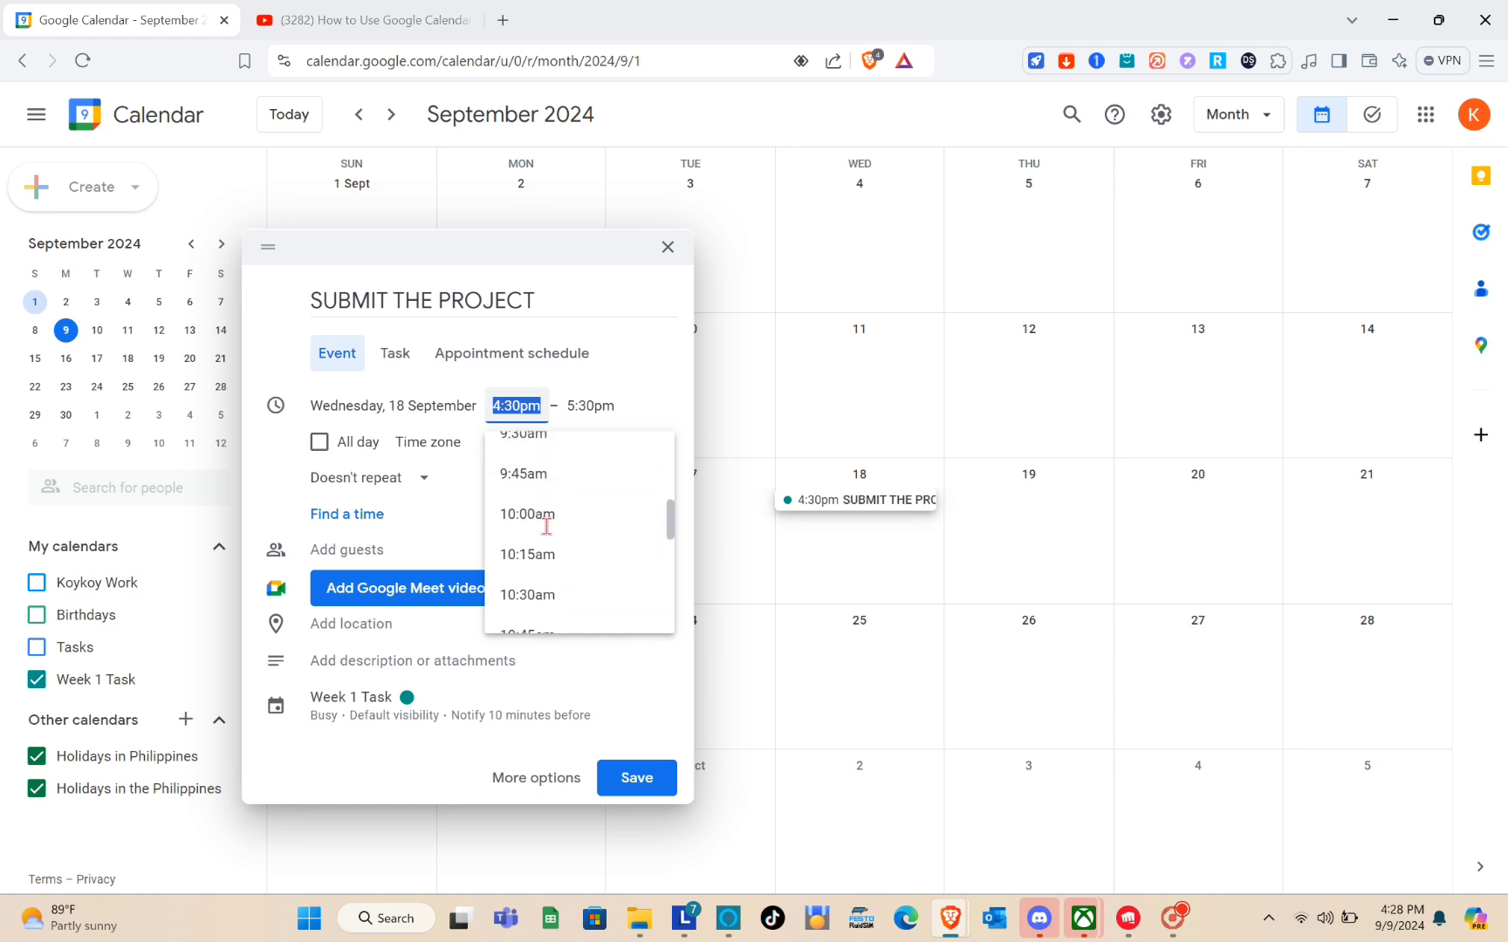
scroll(548, 534, "up", 2)
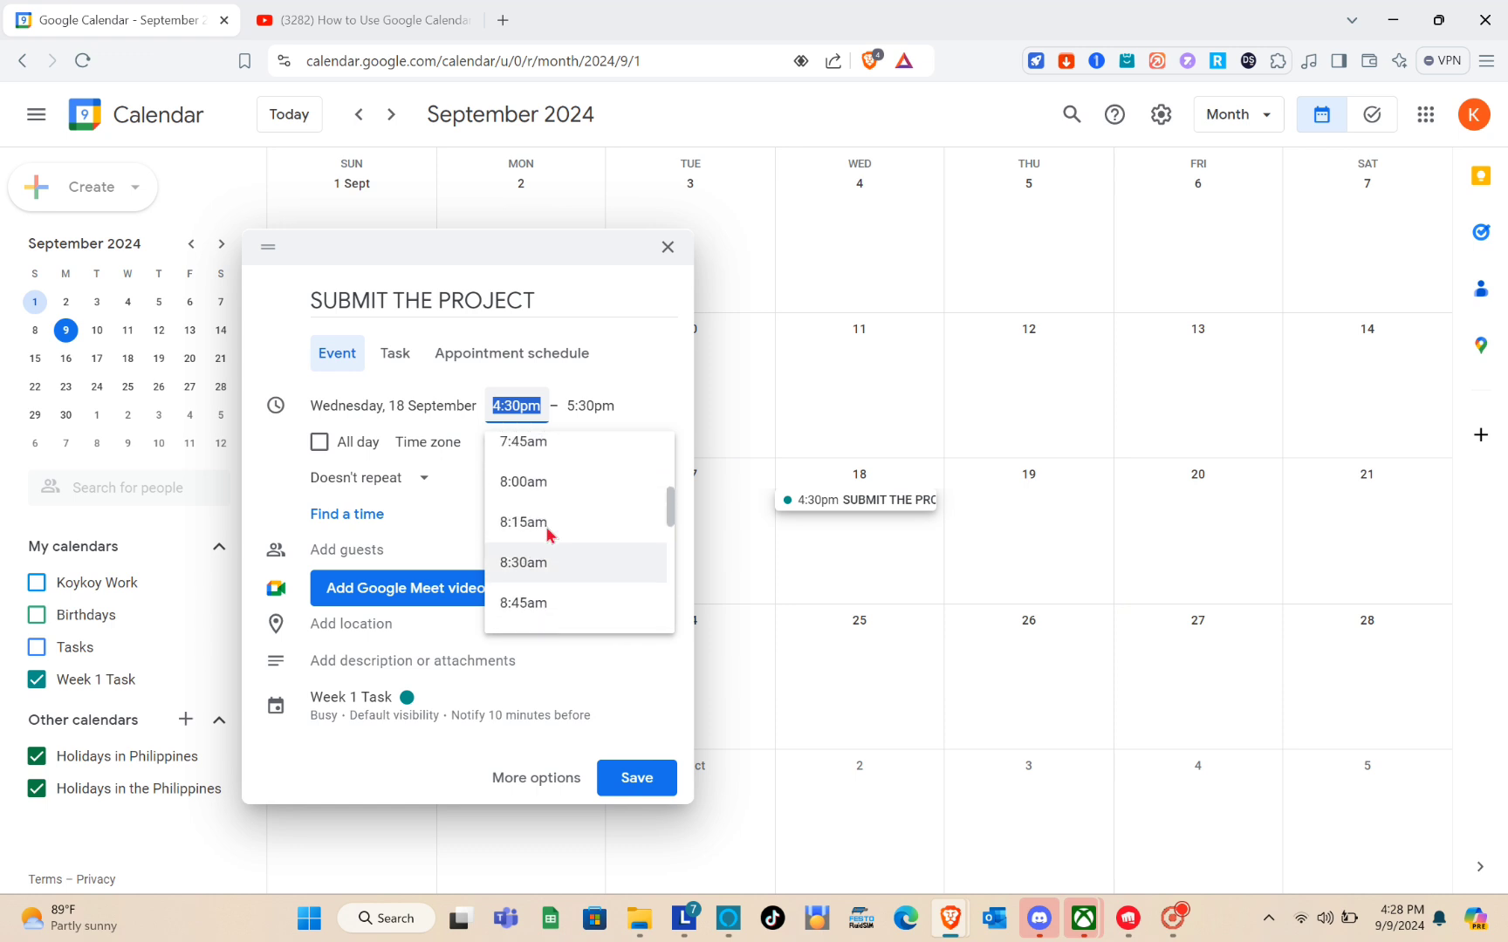
left_click(524, 542)
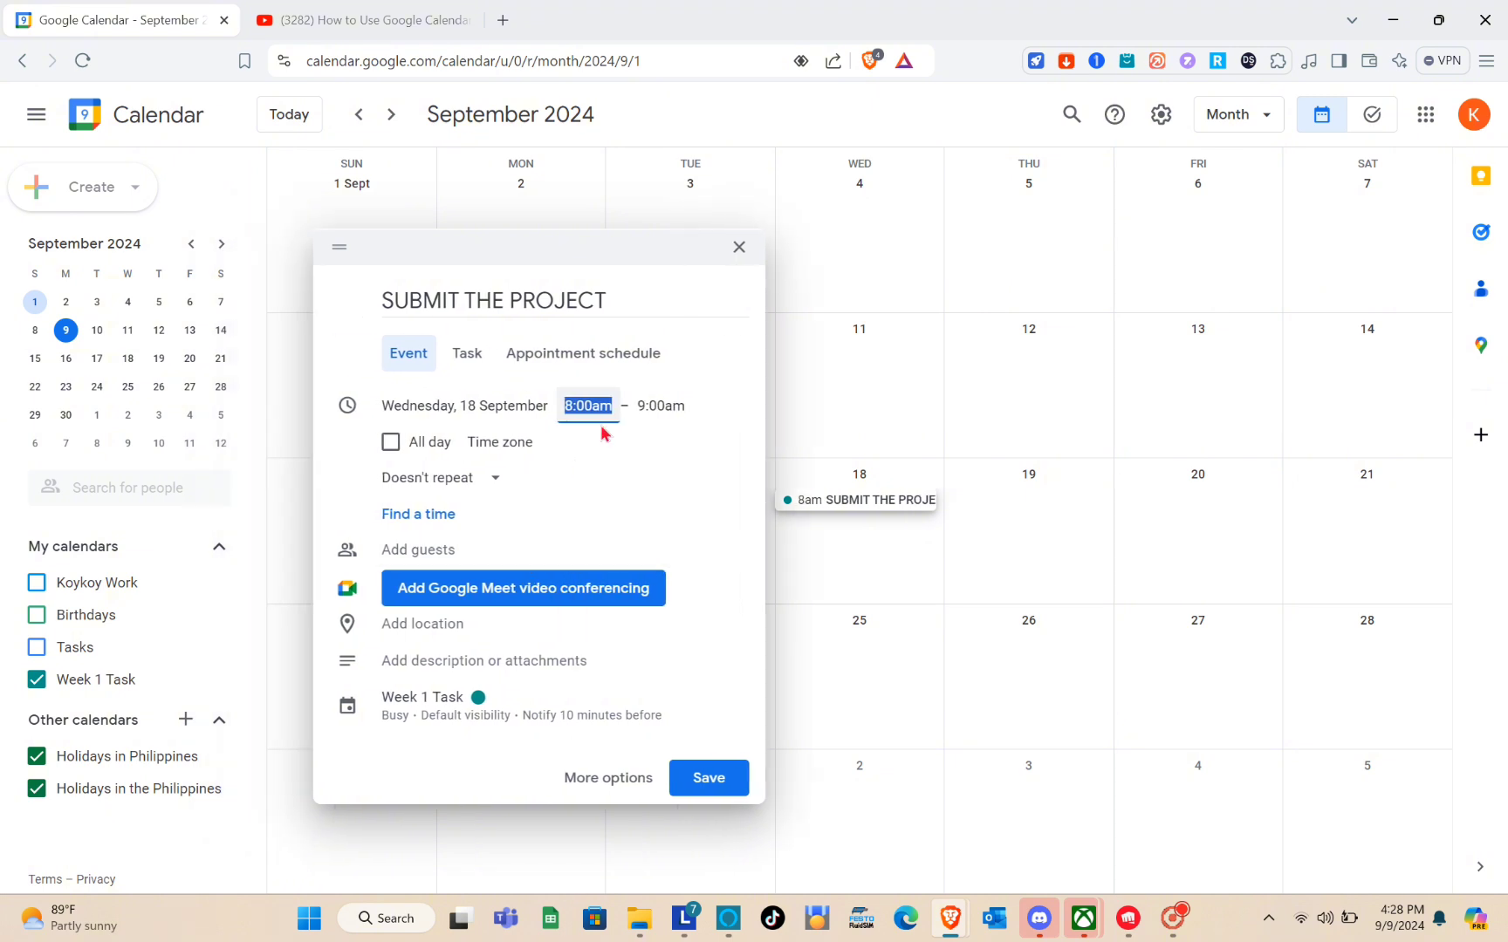
Set the event's end time to 5:00pm.
left_click(643, 409)
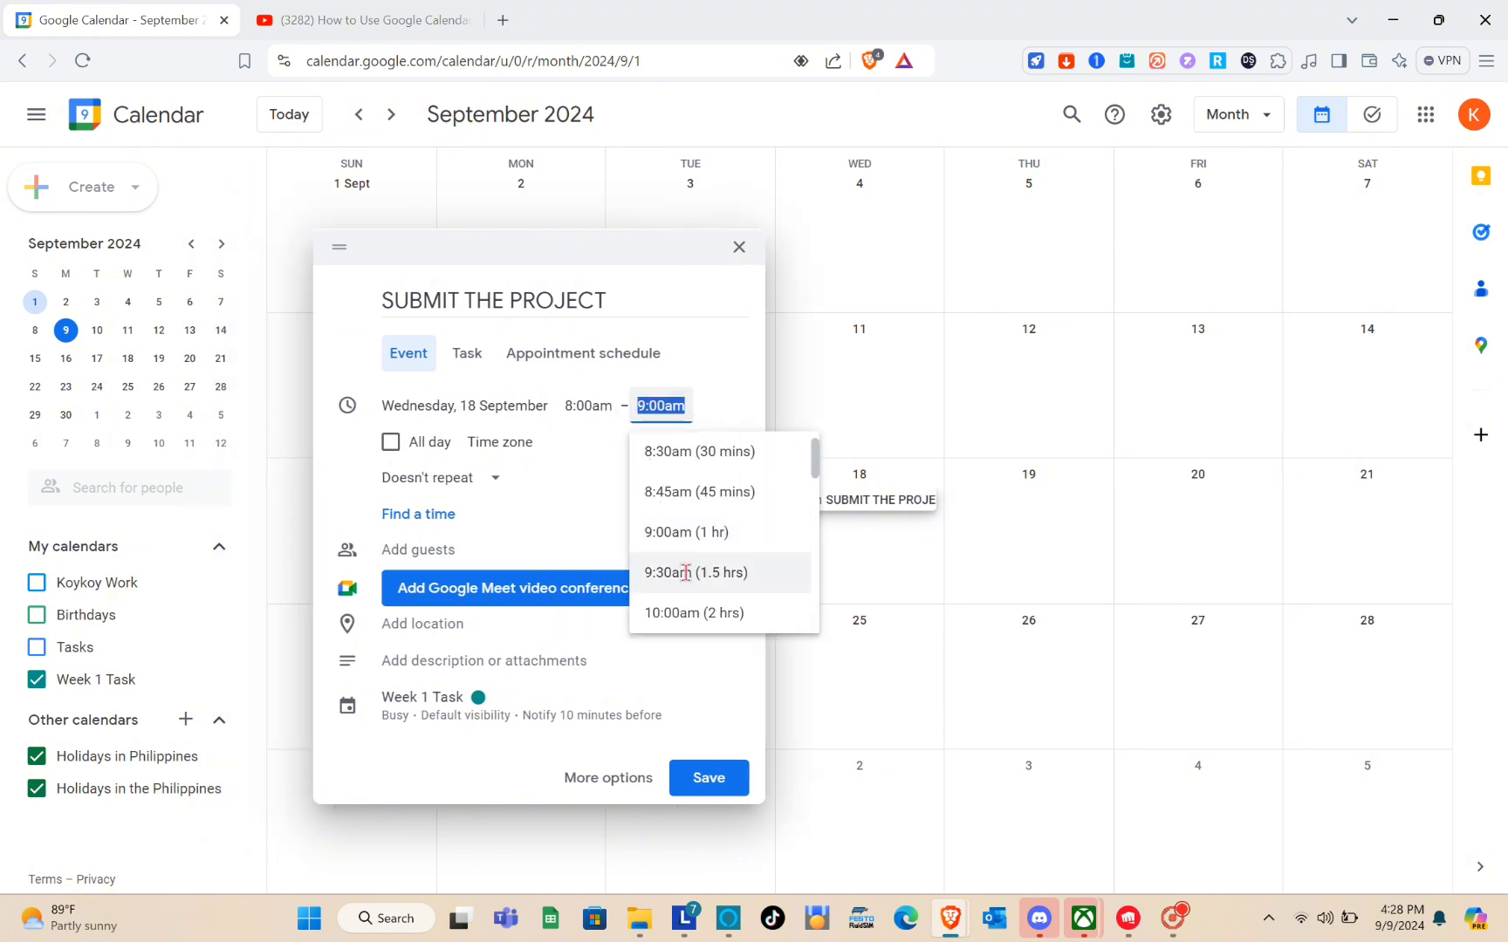
scroll(672, 572, "down", 10)
scroll(686, 572, "down", 8)
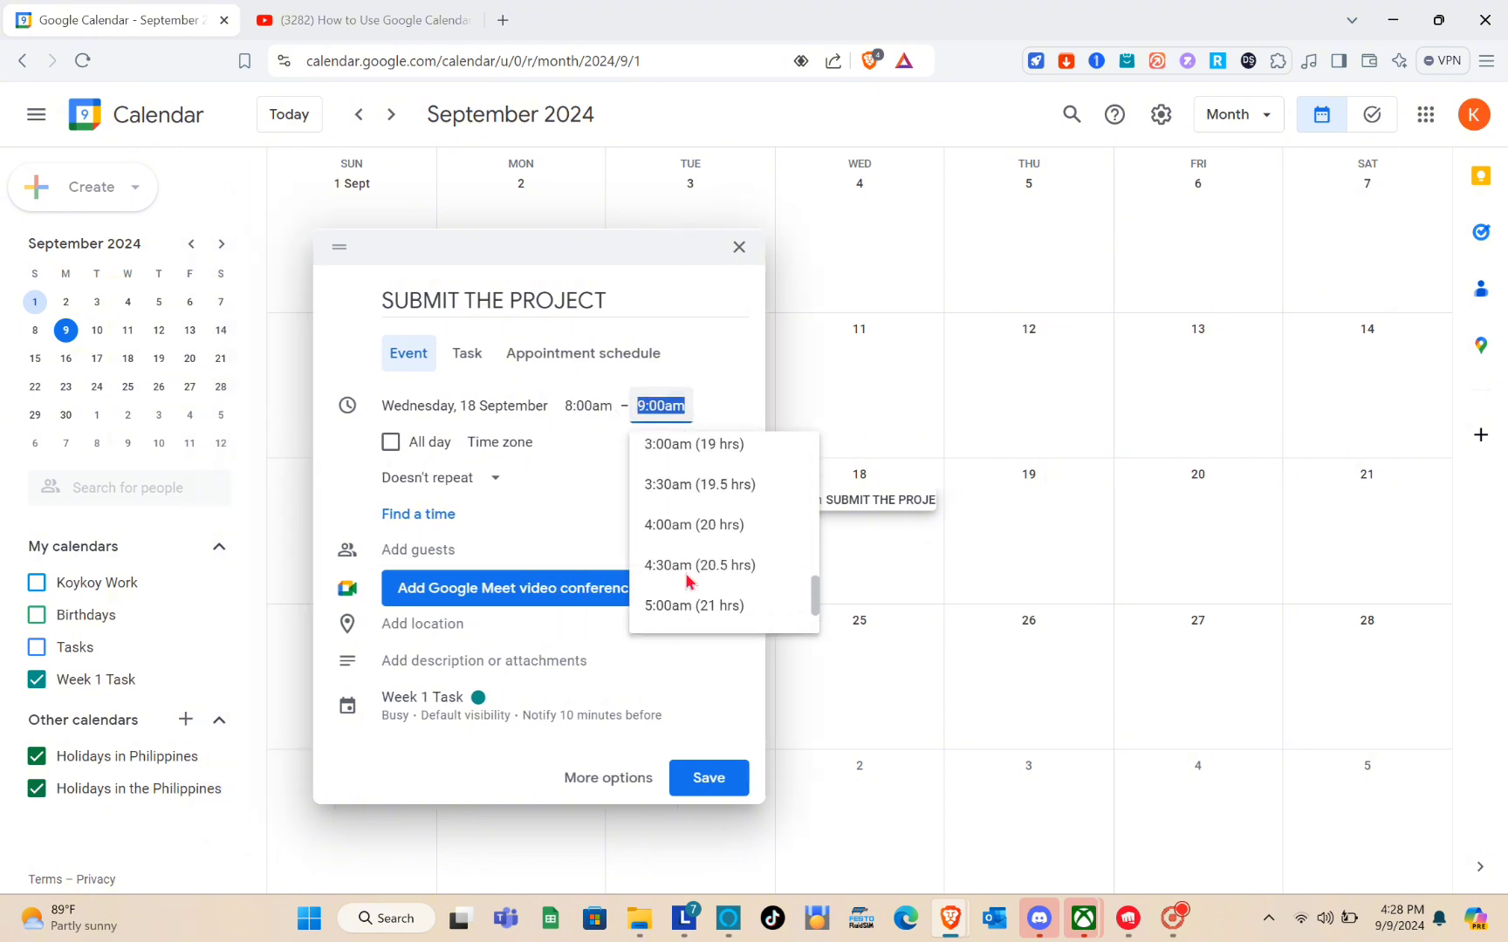
scroll(685, 572, "up", 18)
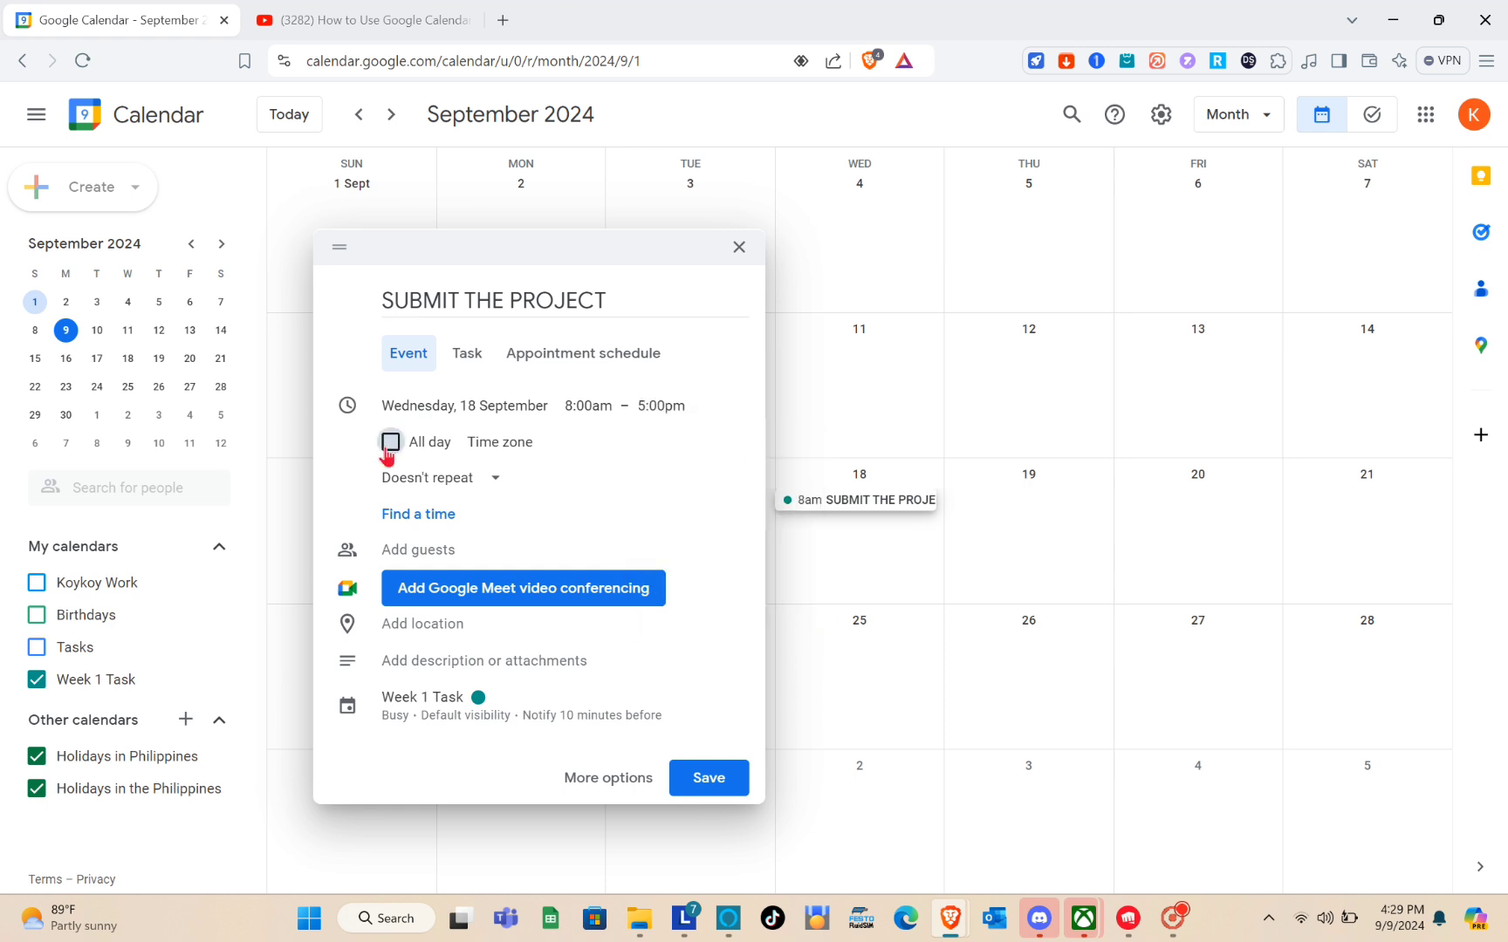
Try the event's all-day option and view its repeat choices, keeping the timed, non-repeating setup.
left_click(386, 450)
left_click(390, 442)
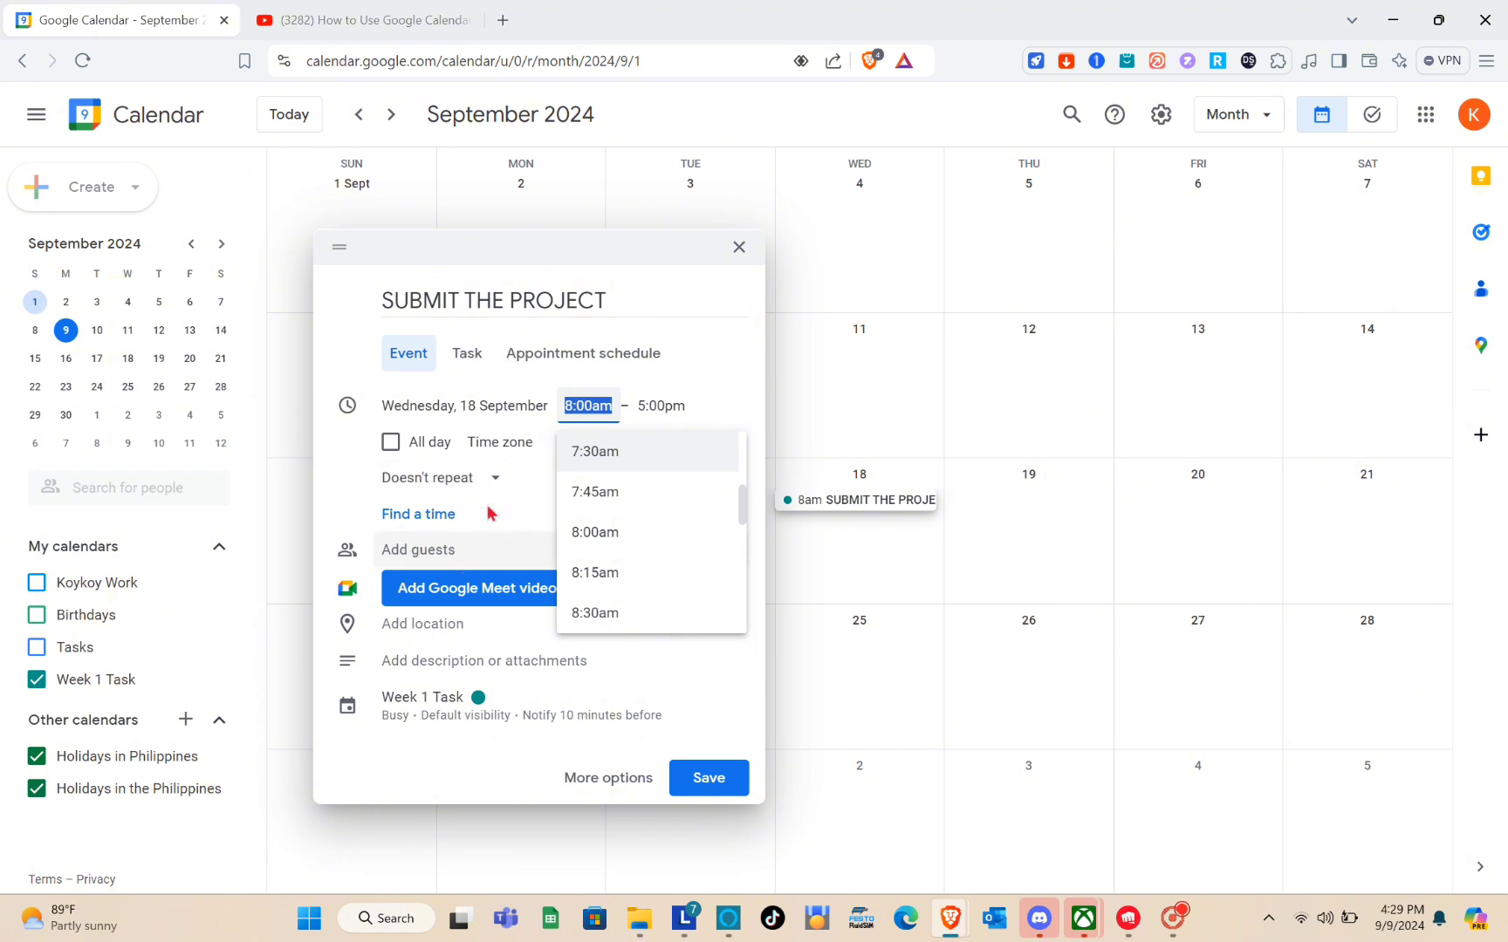
left_click(497, 480)
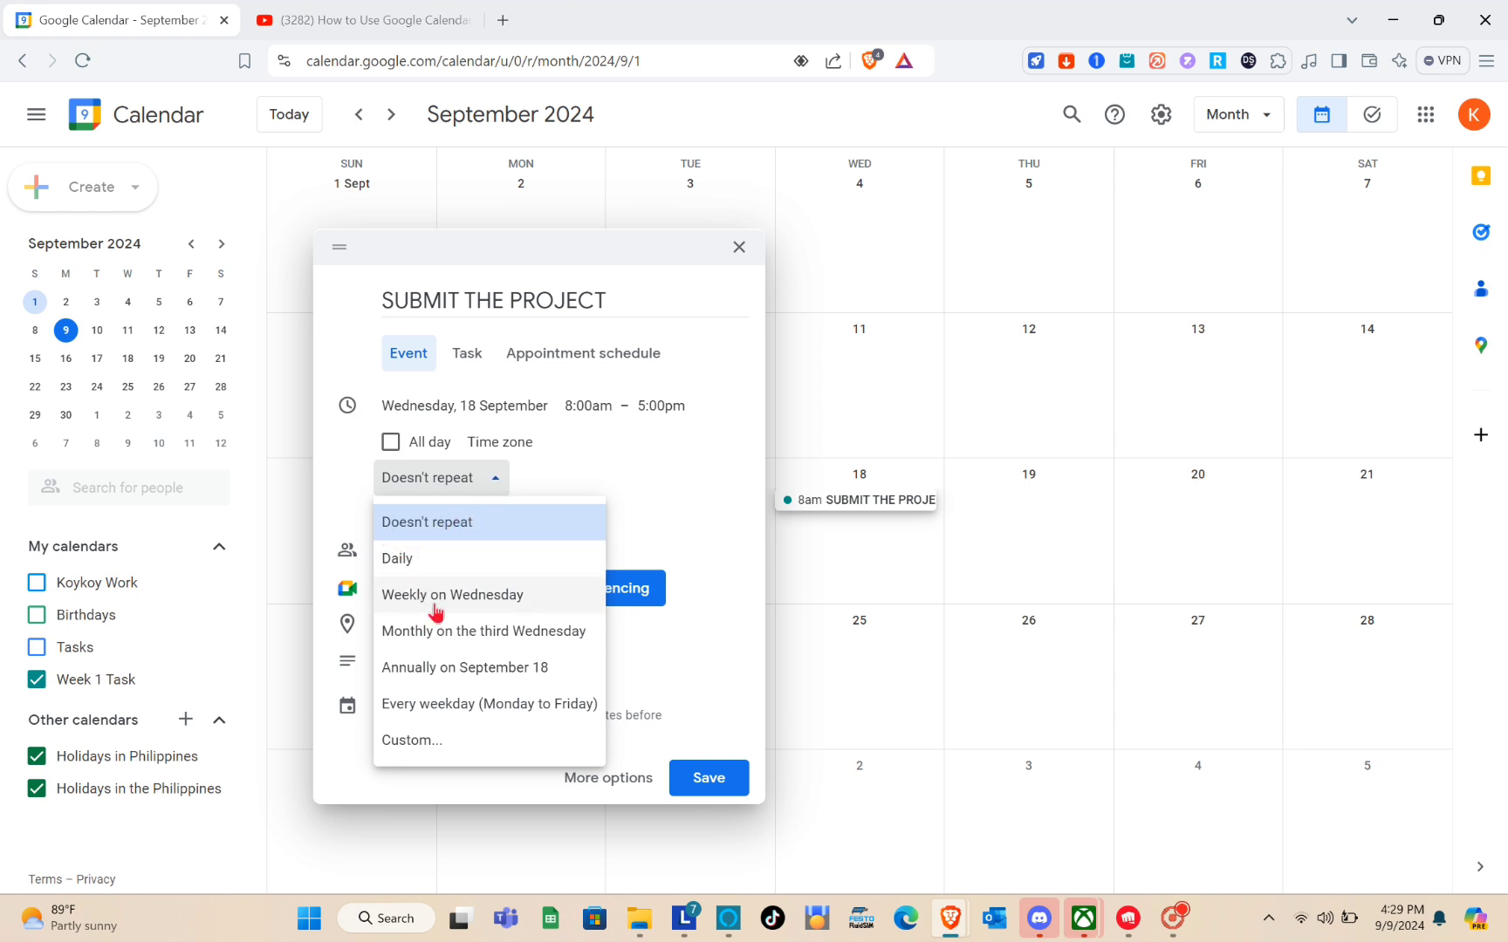
left_click(499, 491)
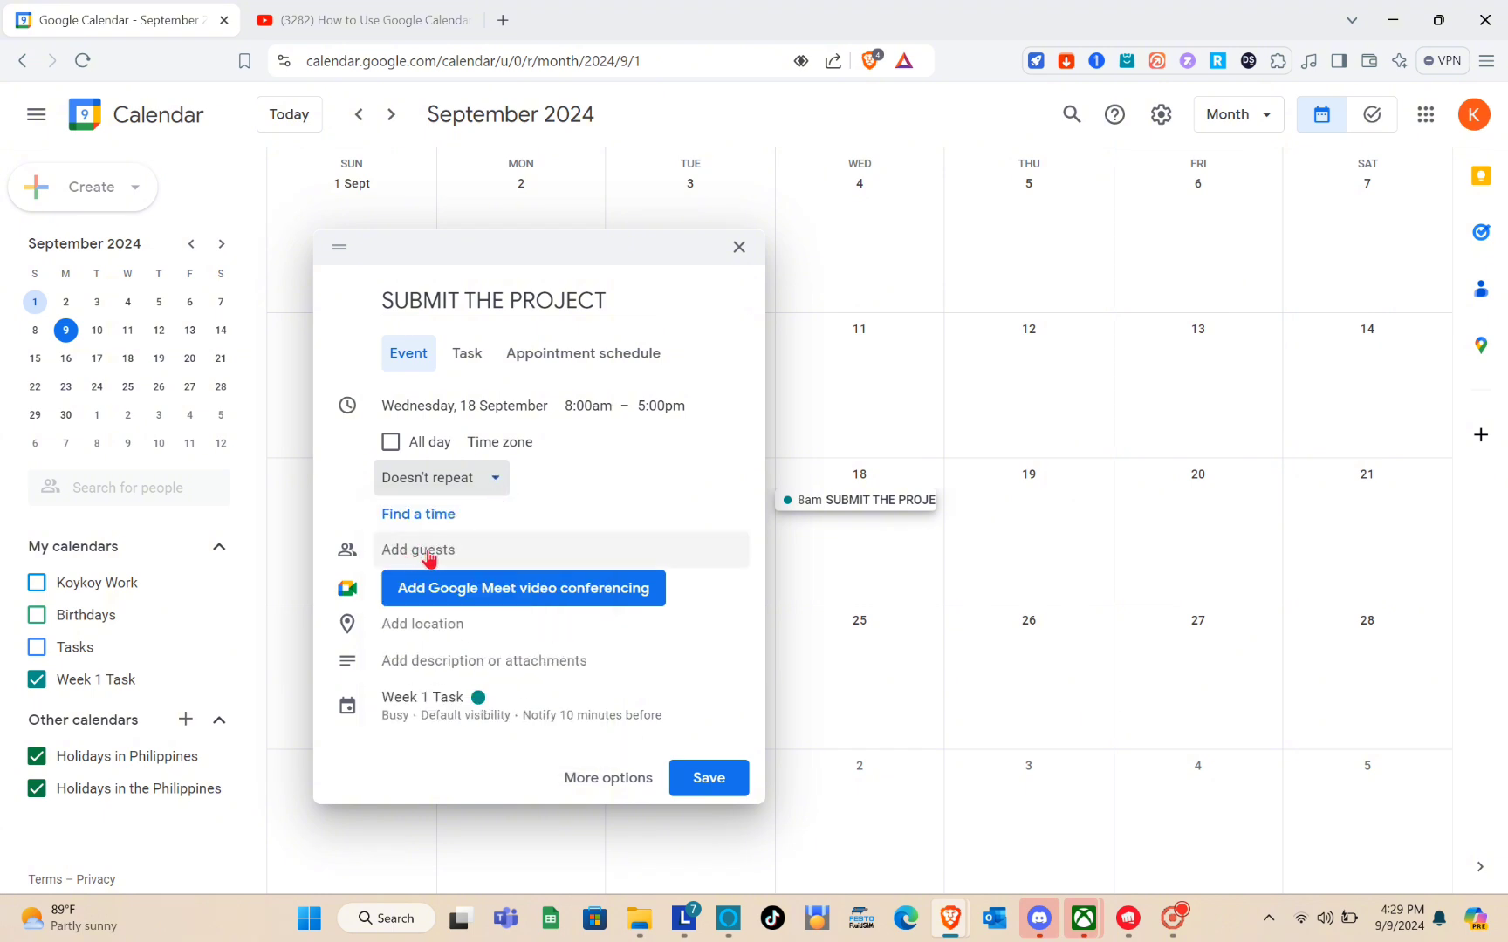
View the location, description, attachment and Task options of the entry without filling them in, keeping it as an event.
left_click(425, 625)
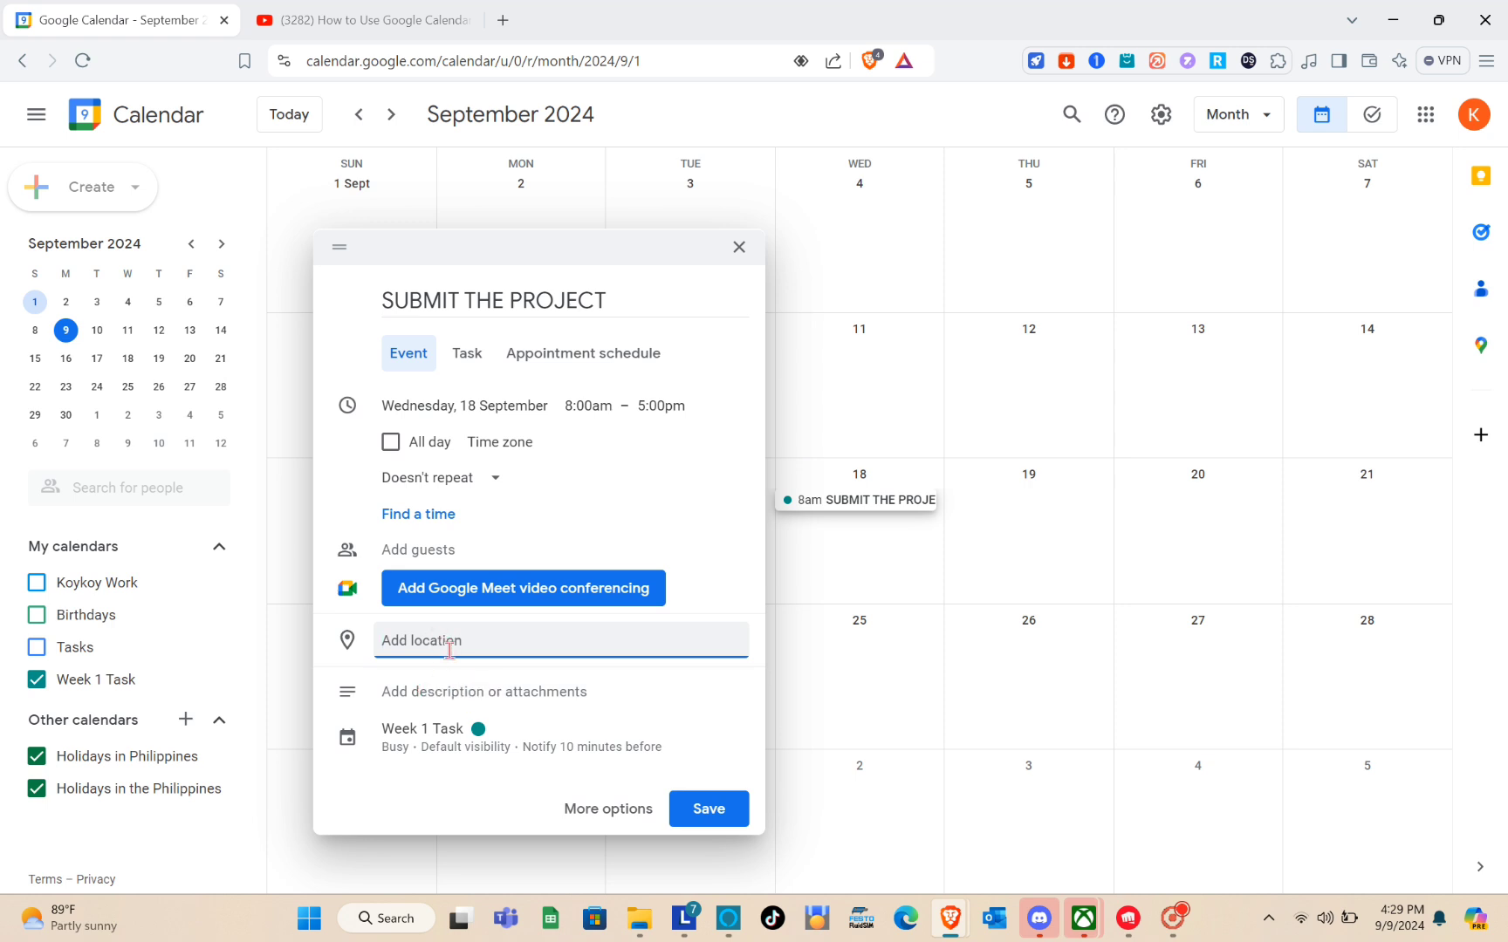
left_click(447, 693)
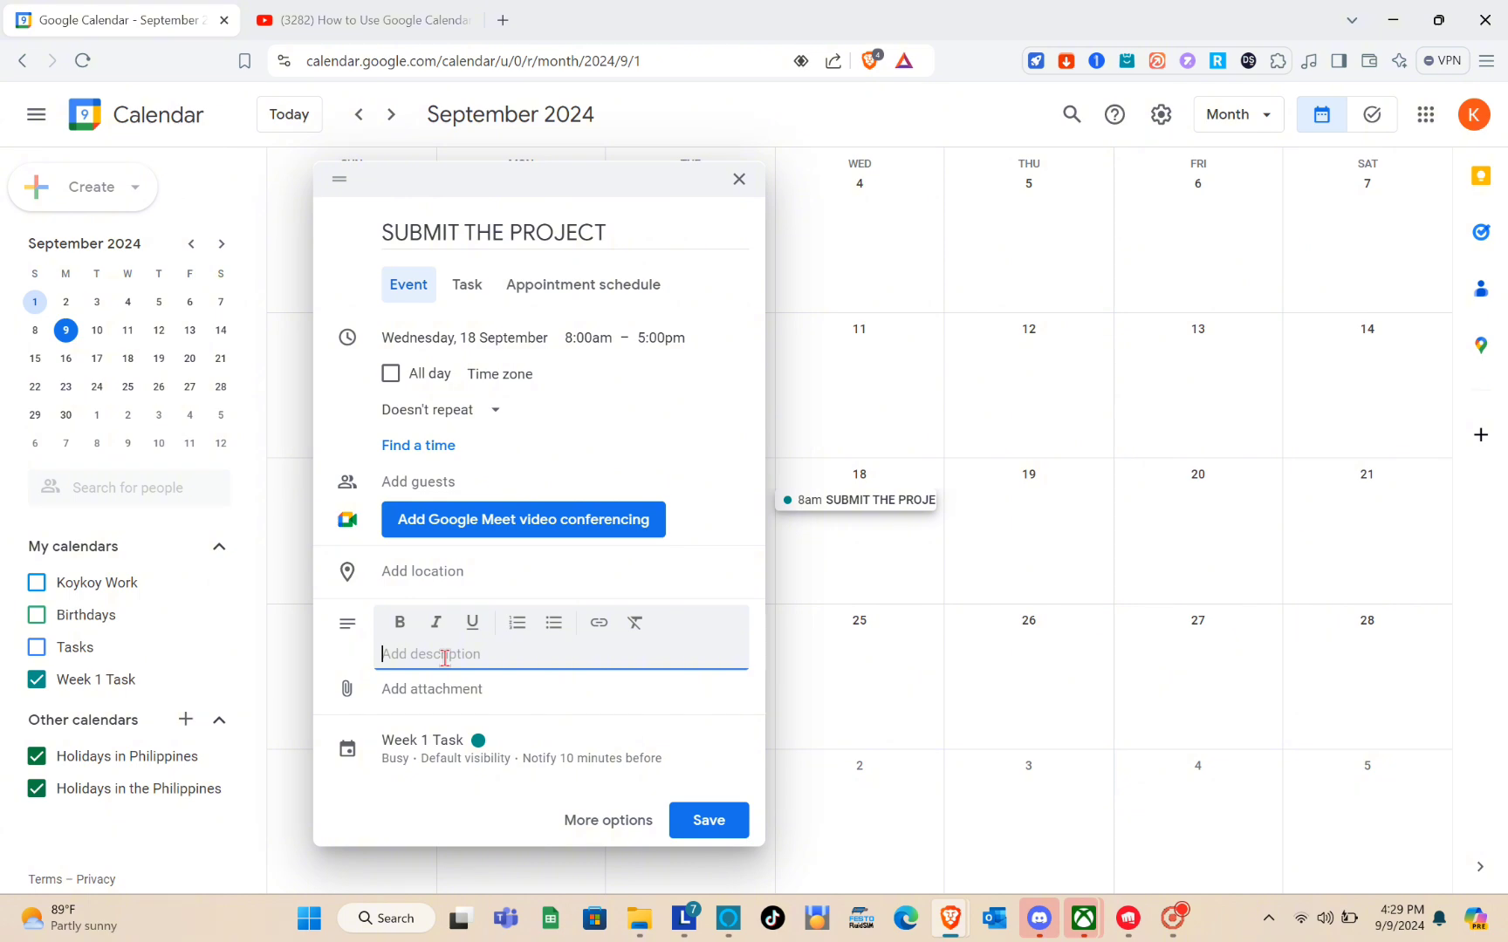
left_click(417, 691)
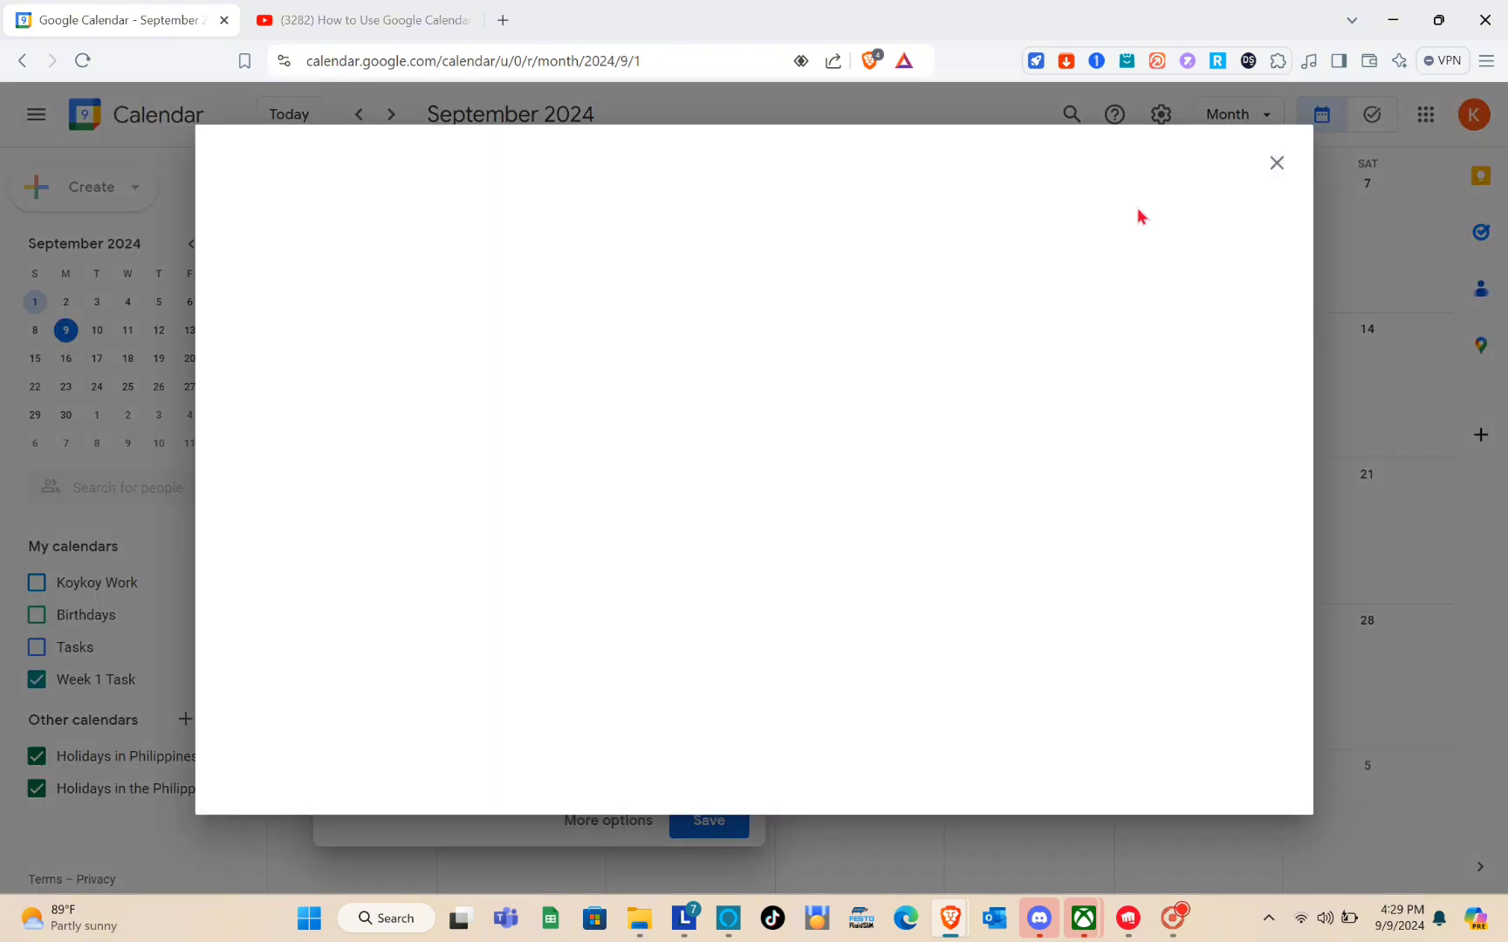
left_click(1276, 166)
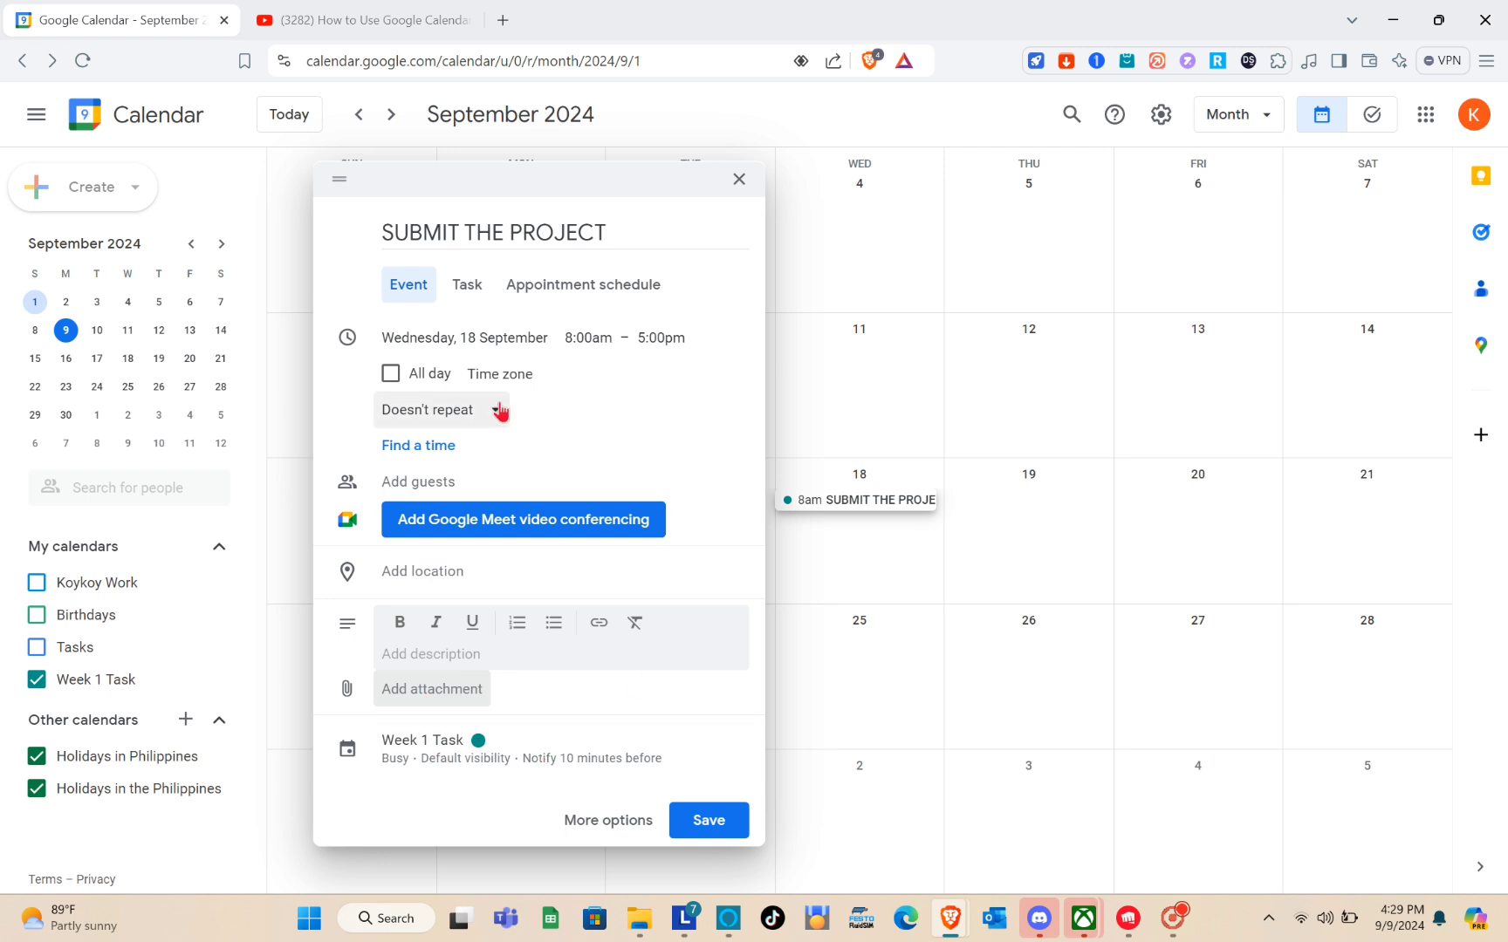
left_click(468, 285)
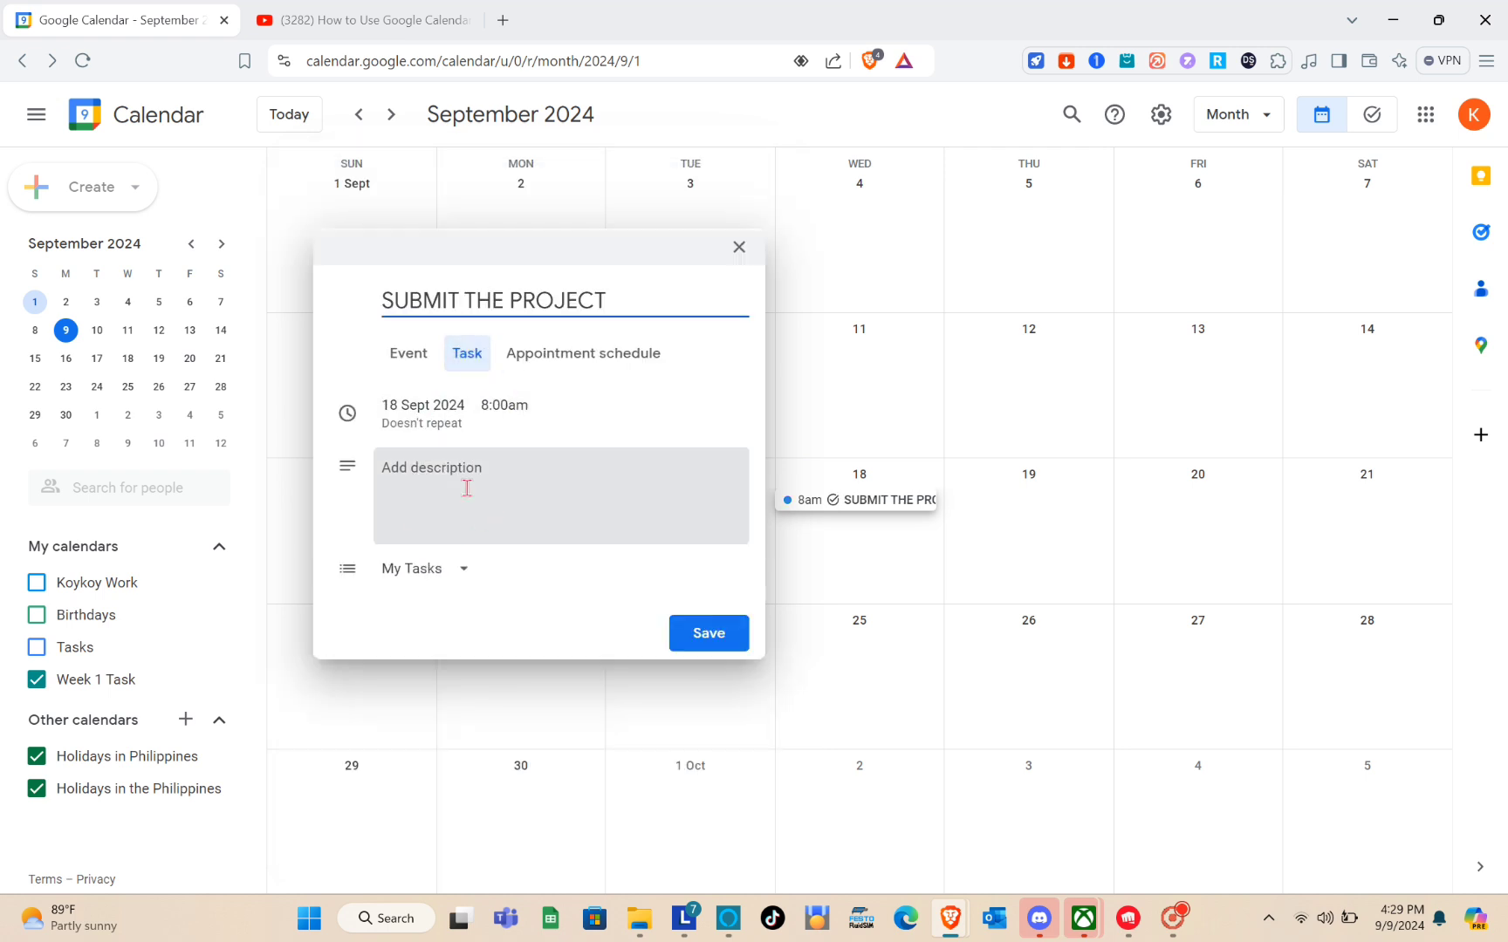
left_click(410, 353)
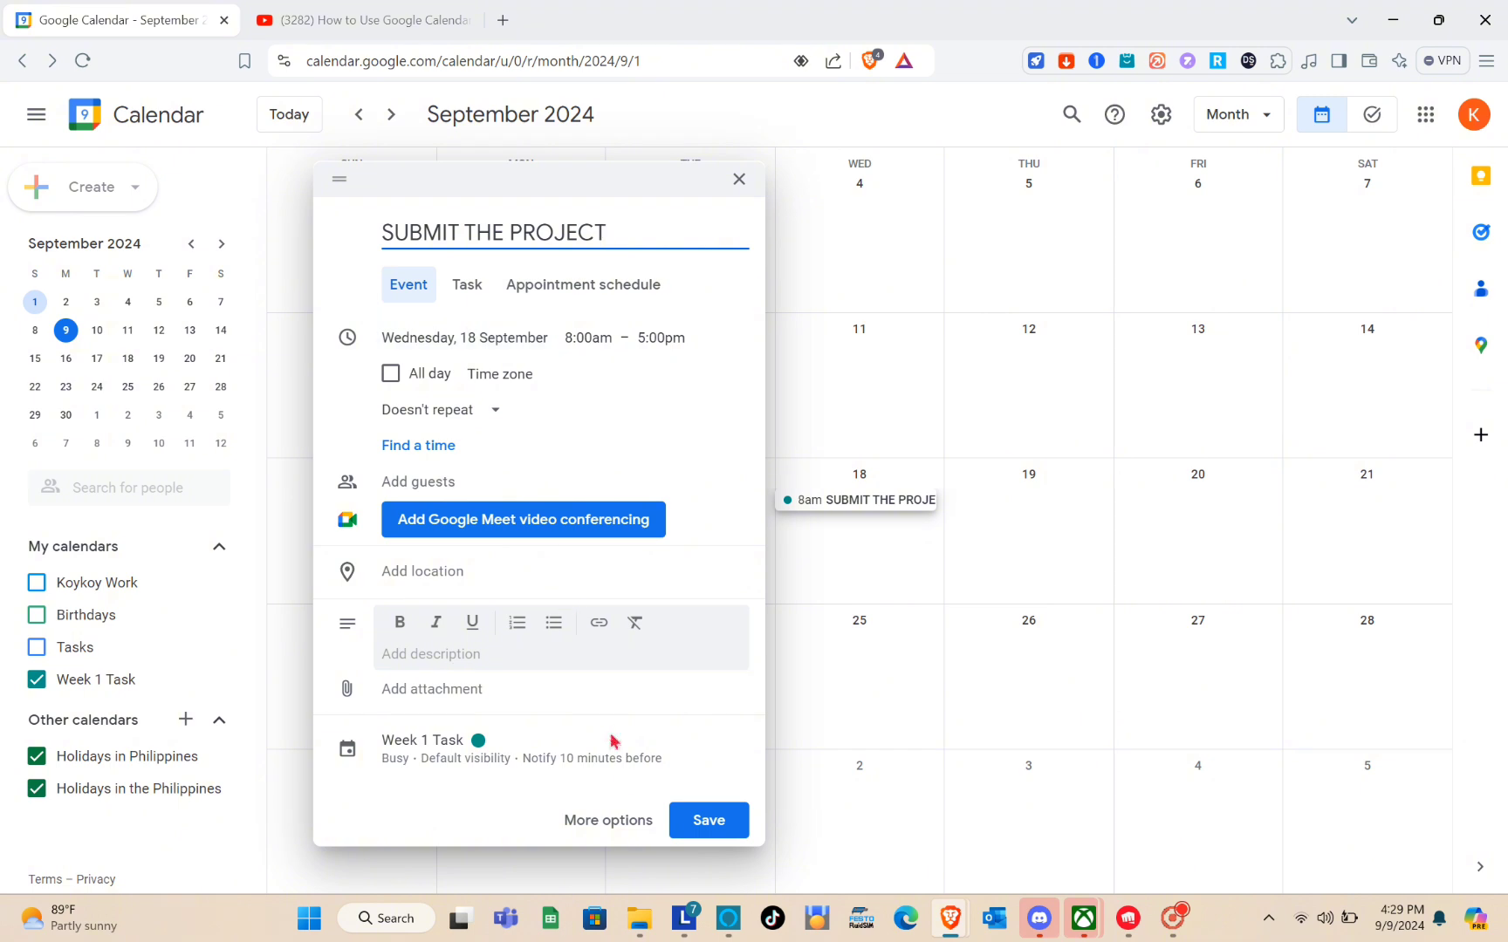
Save the SUBMIT THE PROJECT event and open its details from the 18 September cell.
left_click(696, 821)
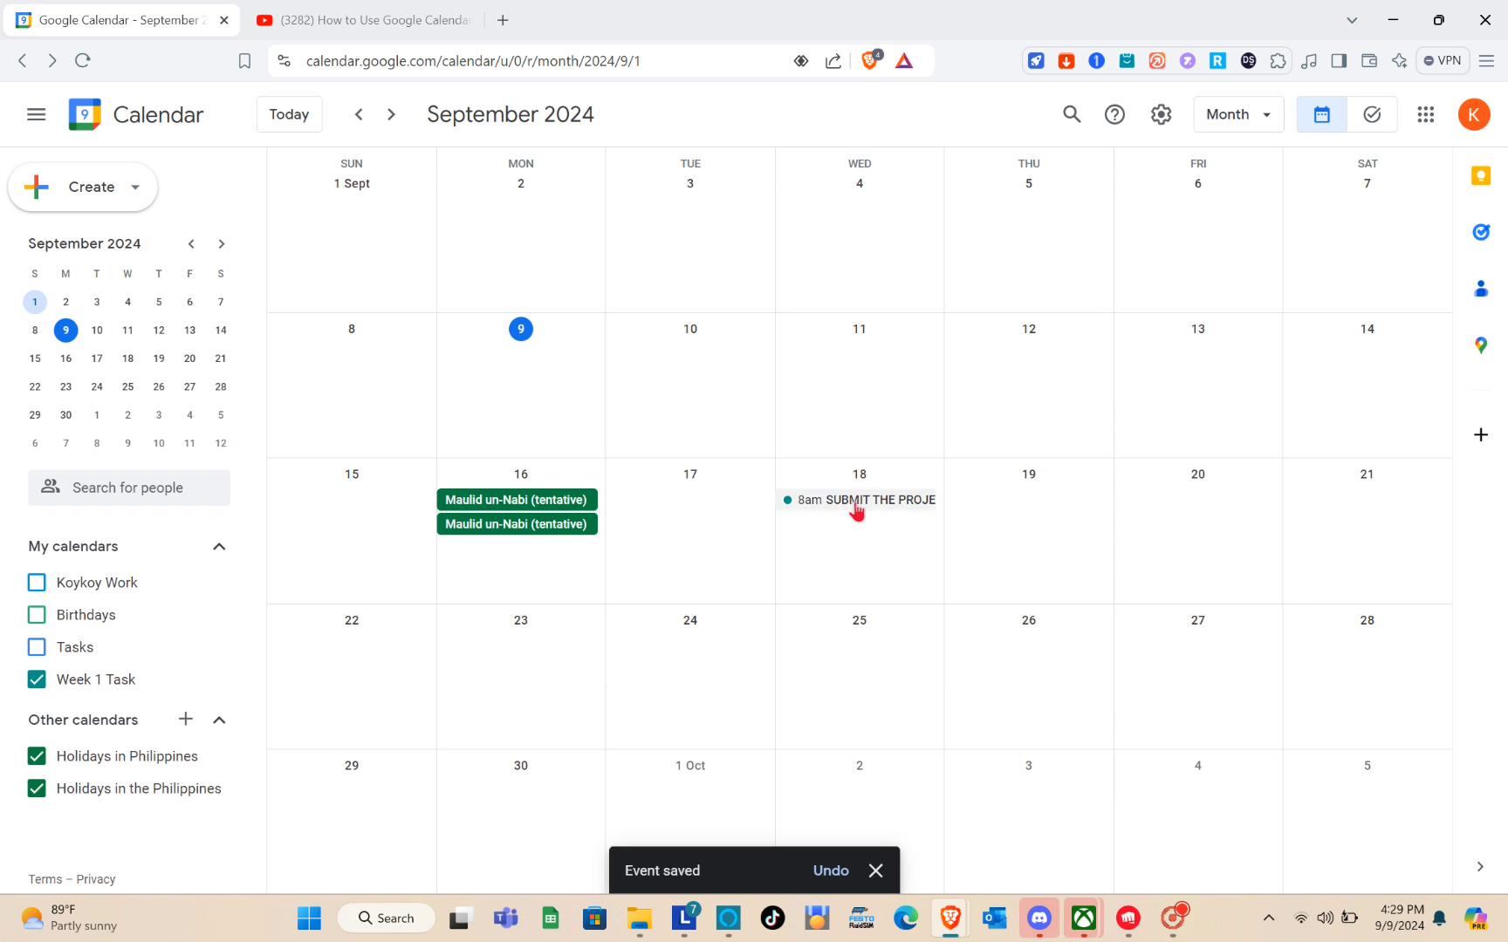
left_click(857, 511)
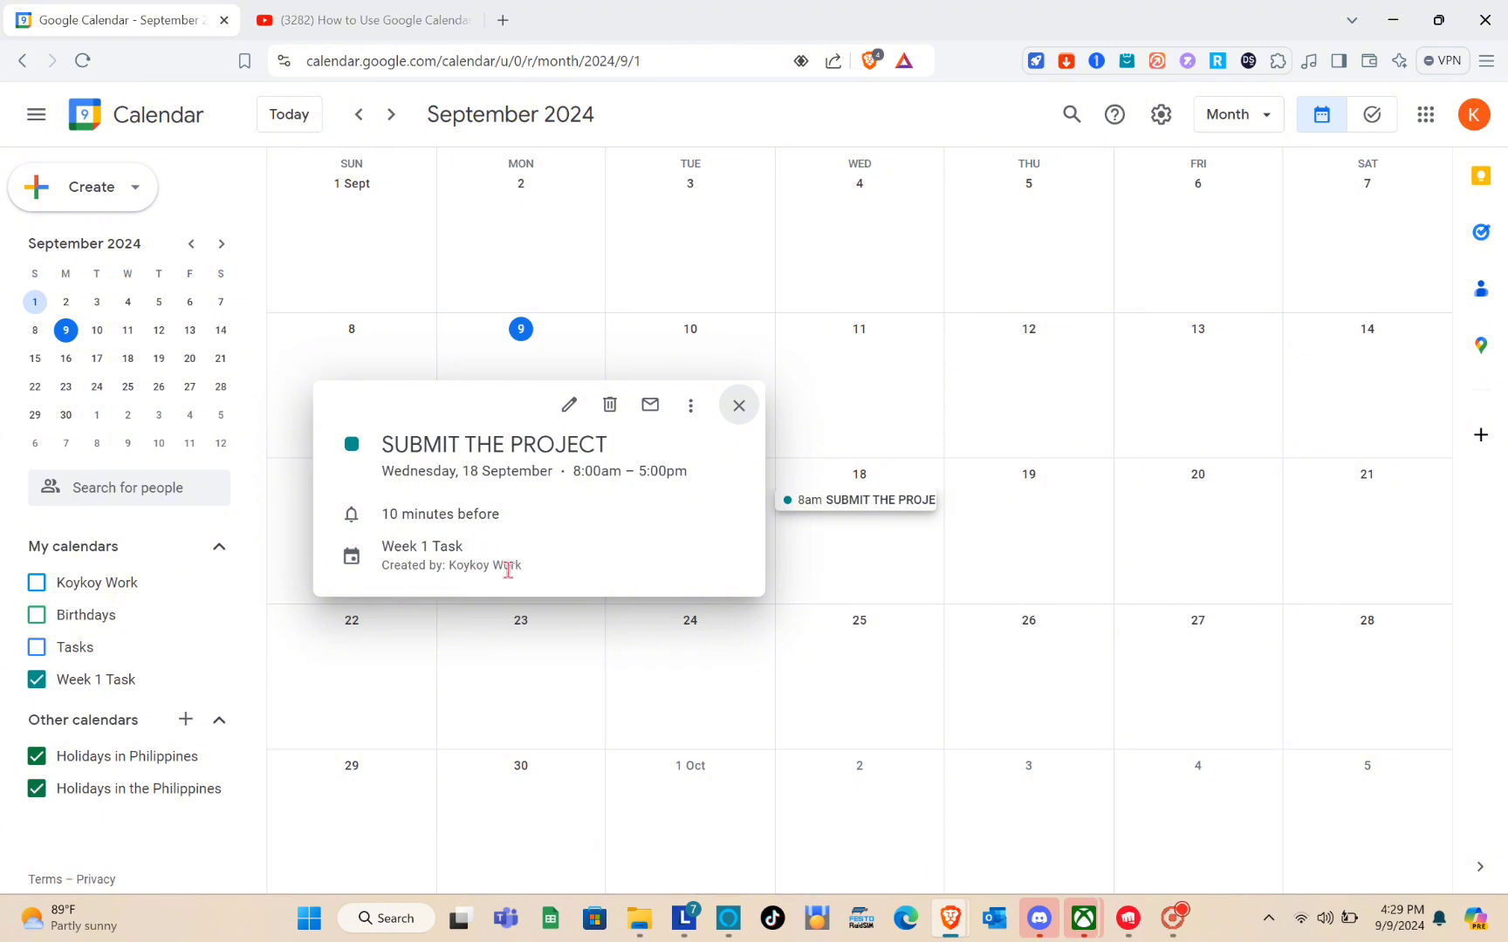
Close the open event details and start a new event titled MEETING on 24 September.
left_click(739, 404)
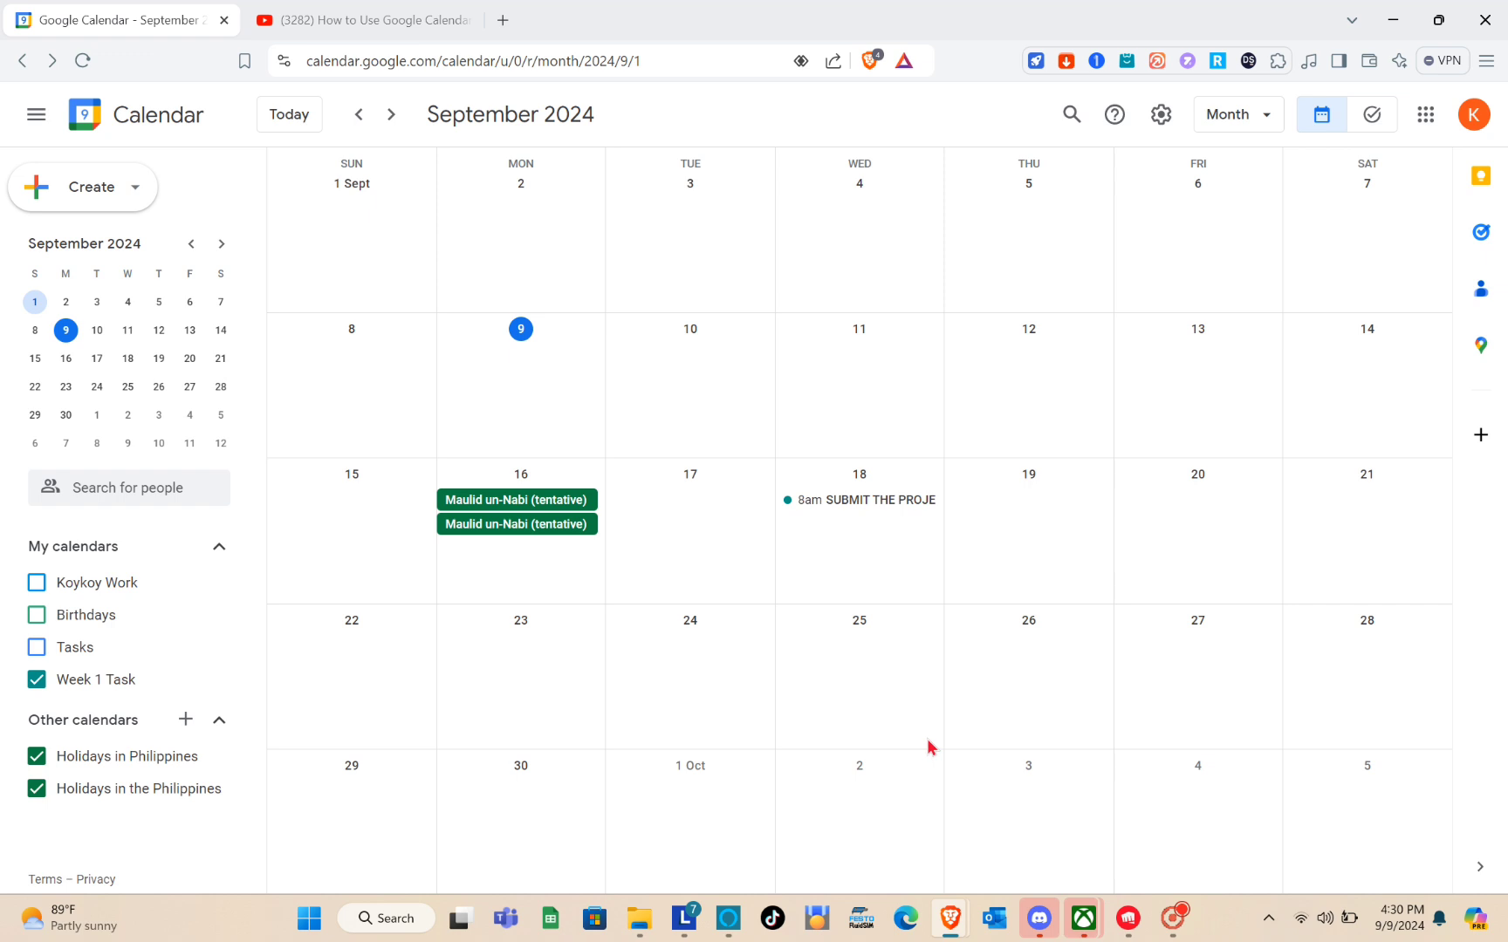
left_click(672, 666)
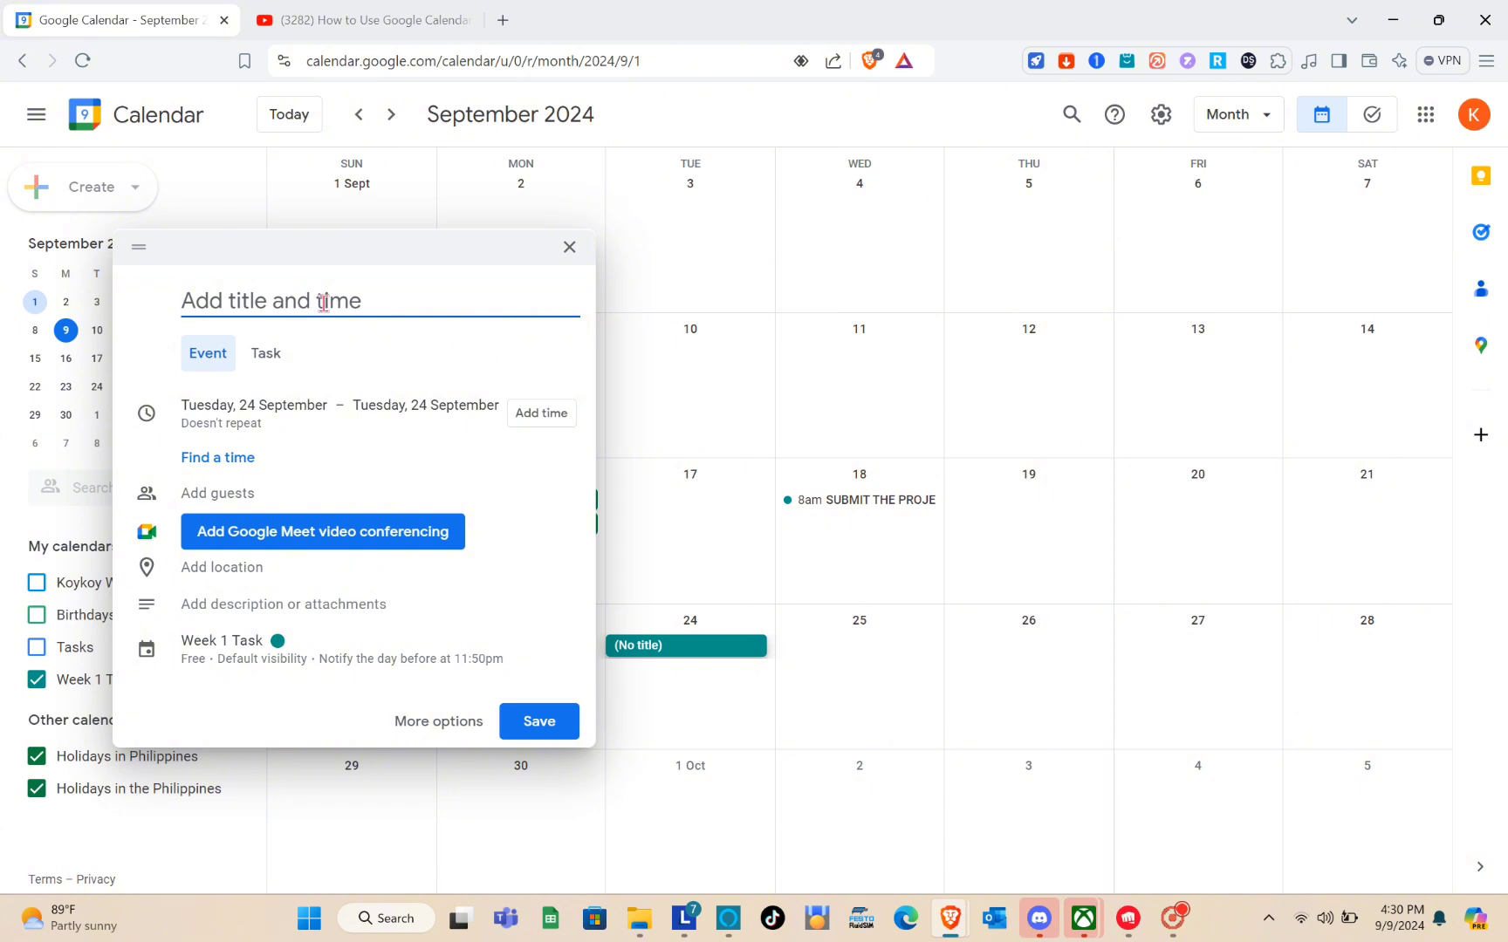
type("EM")
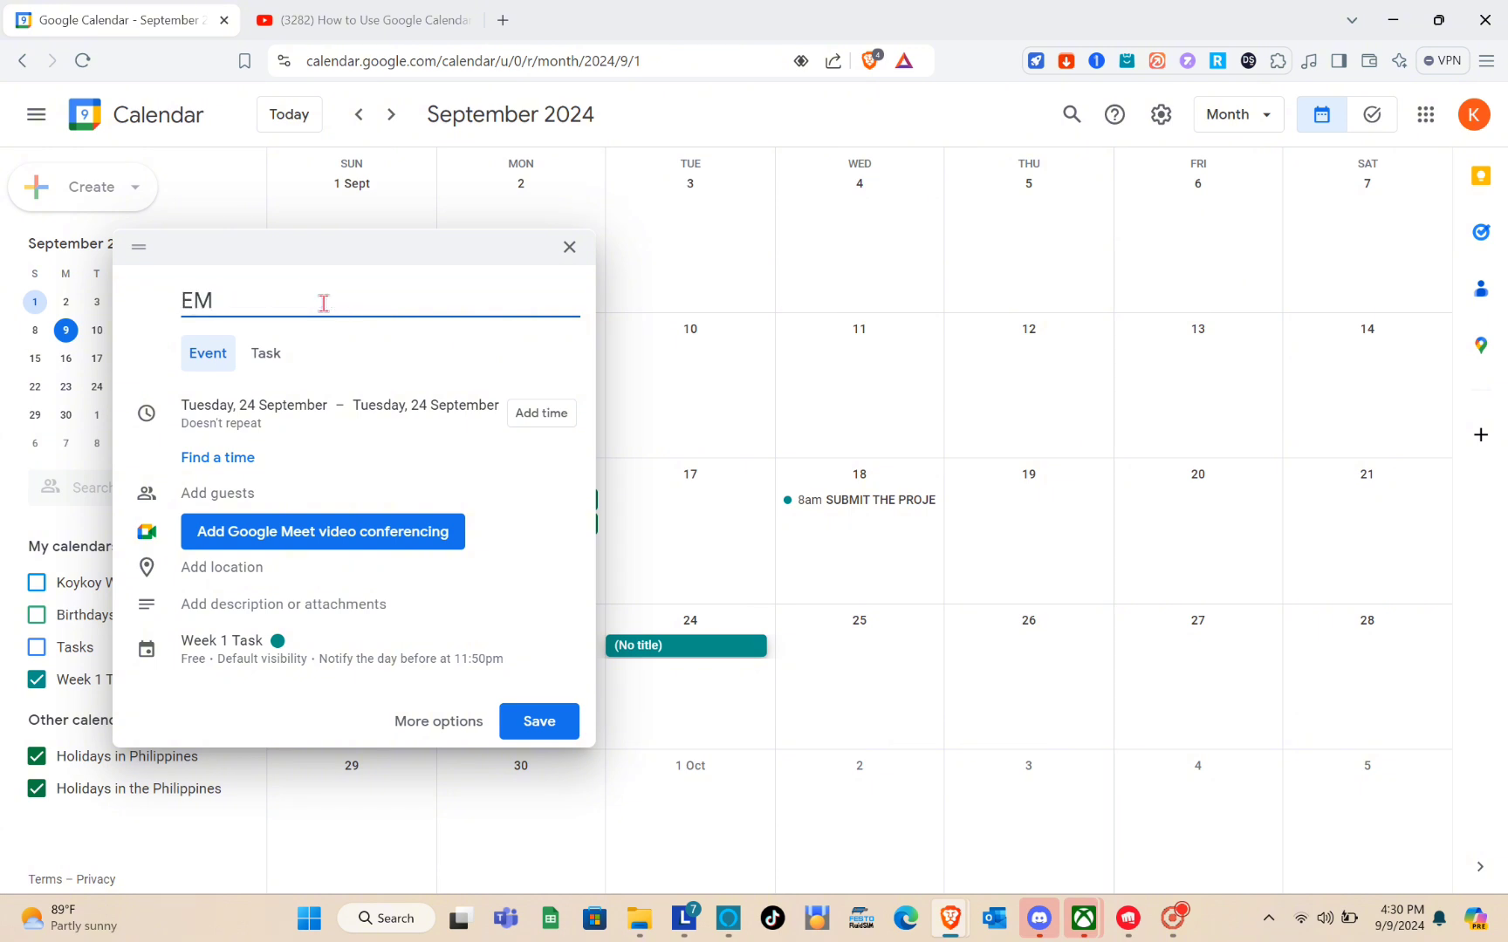
key("BackSpace")
type("MEETING")
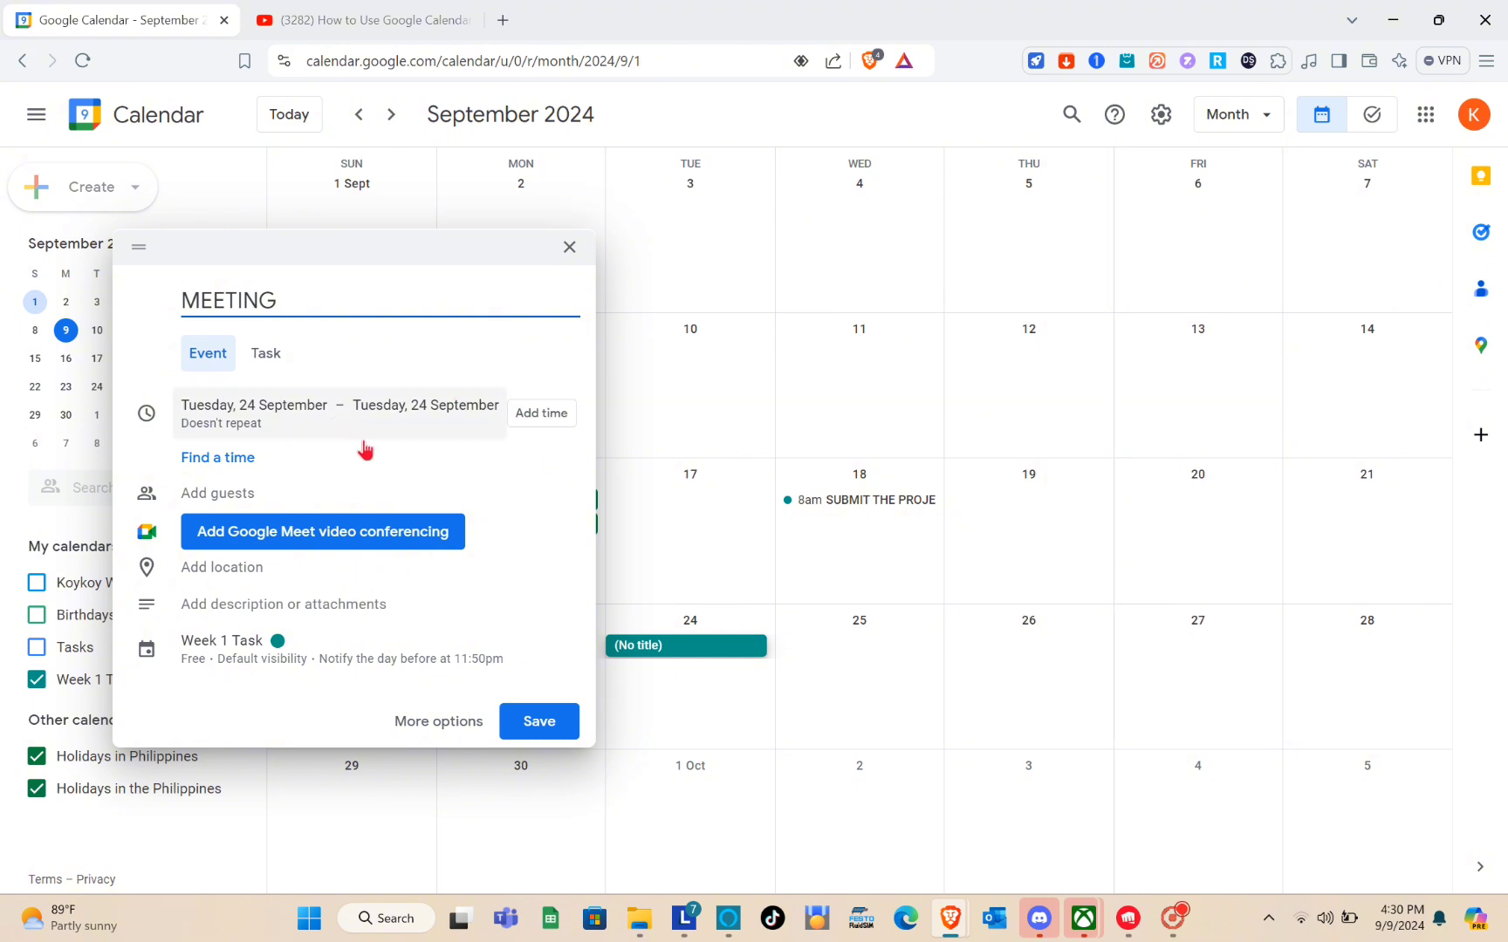
Make MEETING a timed event starting at 9:00am.
left_click(547, 421)
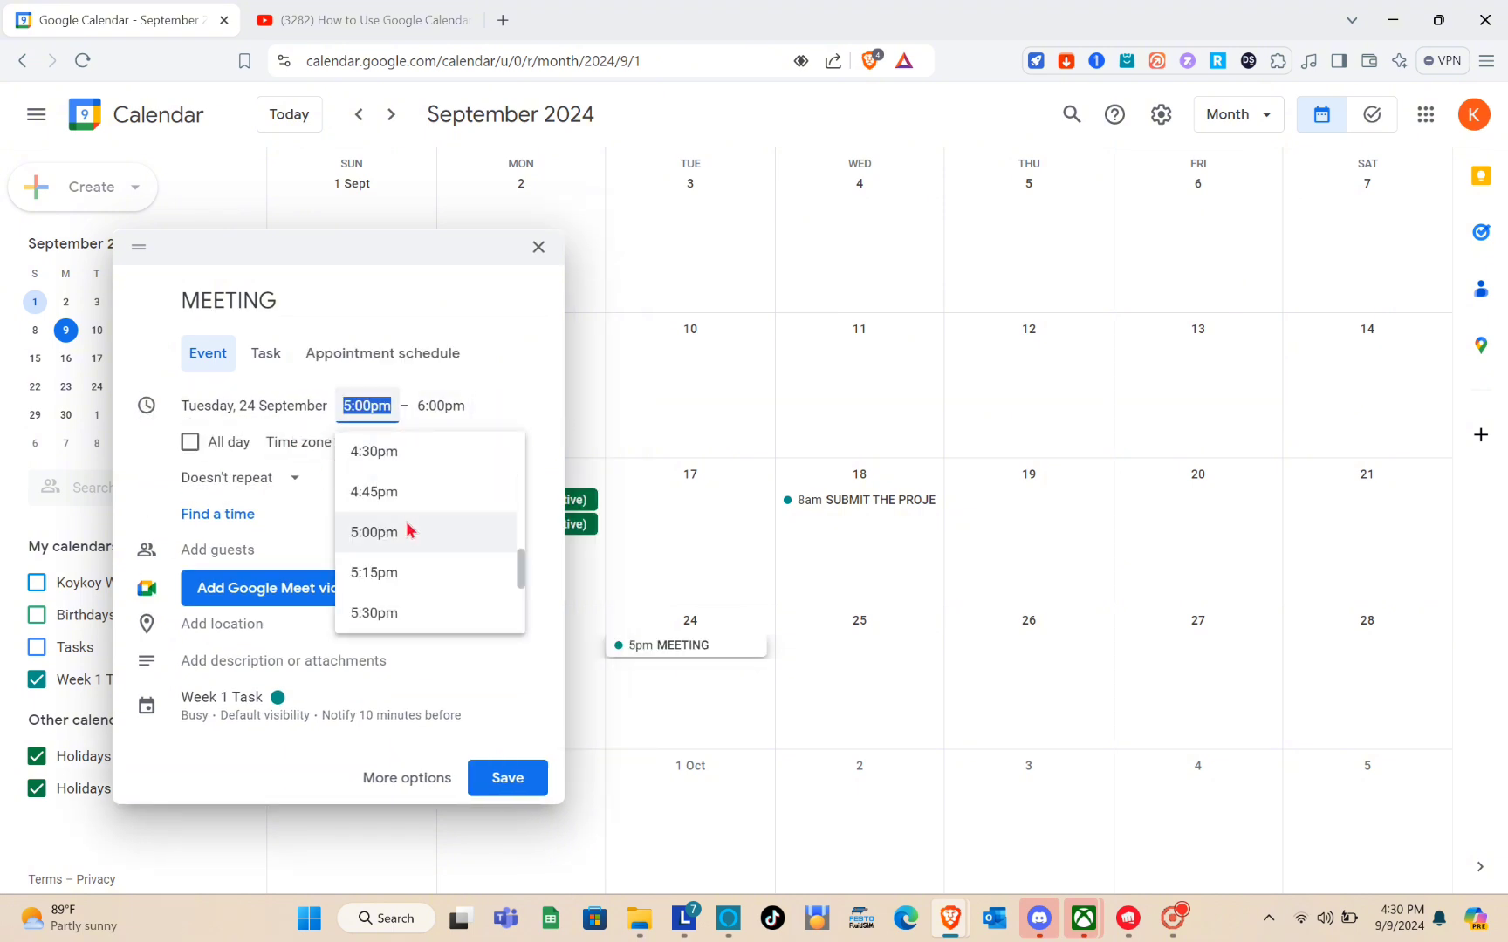
scroll(409, 527, "up", 8)
scroll(409, 527, "up", 6)
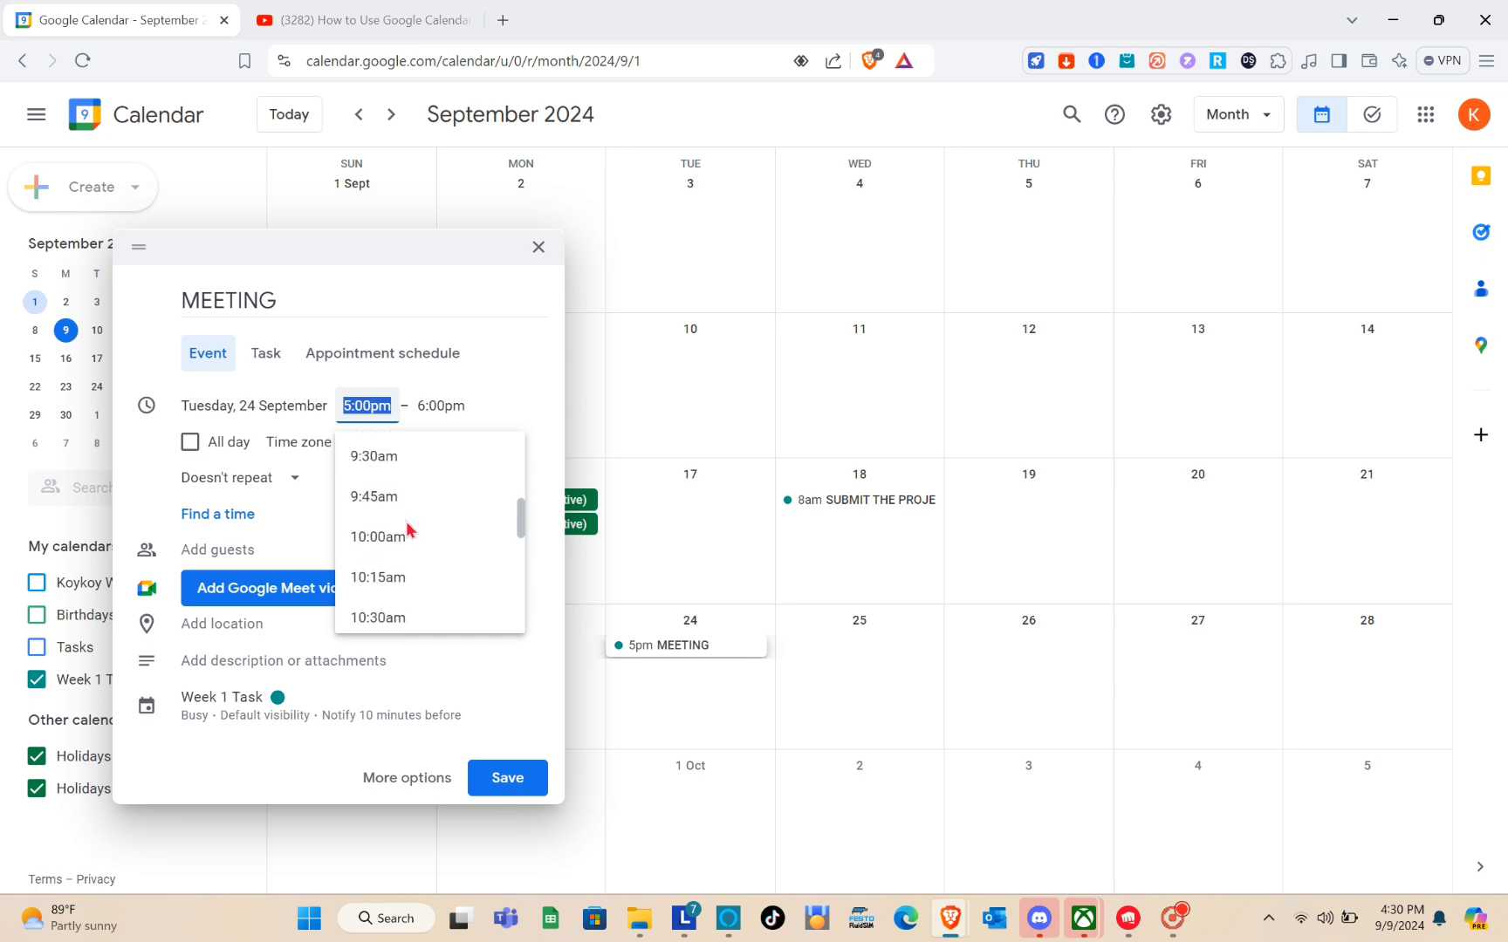
left_click(381, 514)
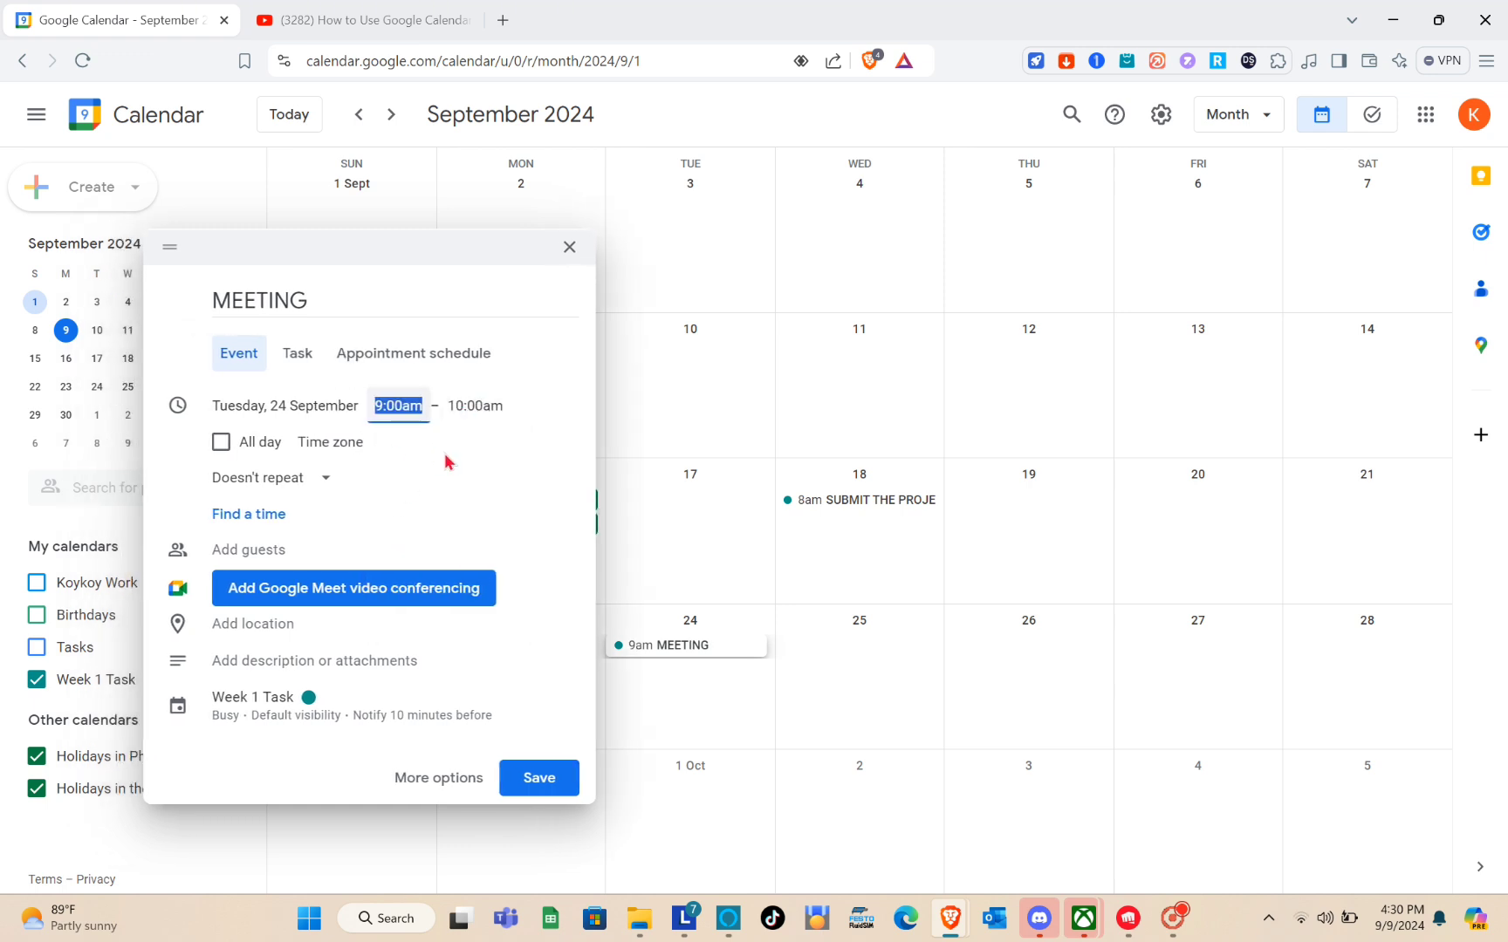
Set the MEETING event's time zone to (GMT+08:00) Philippine Standard Time.
left_click(346, 447)
left_click(345, 445)
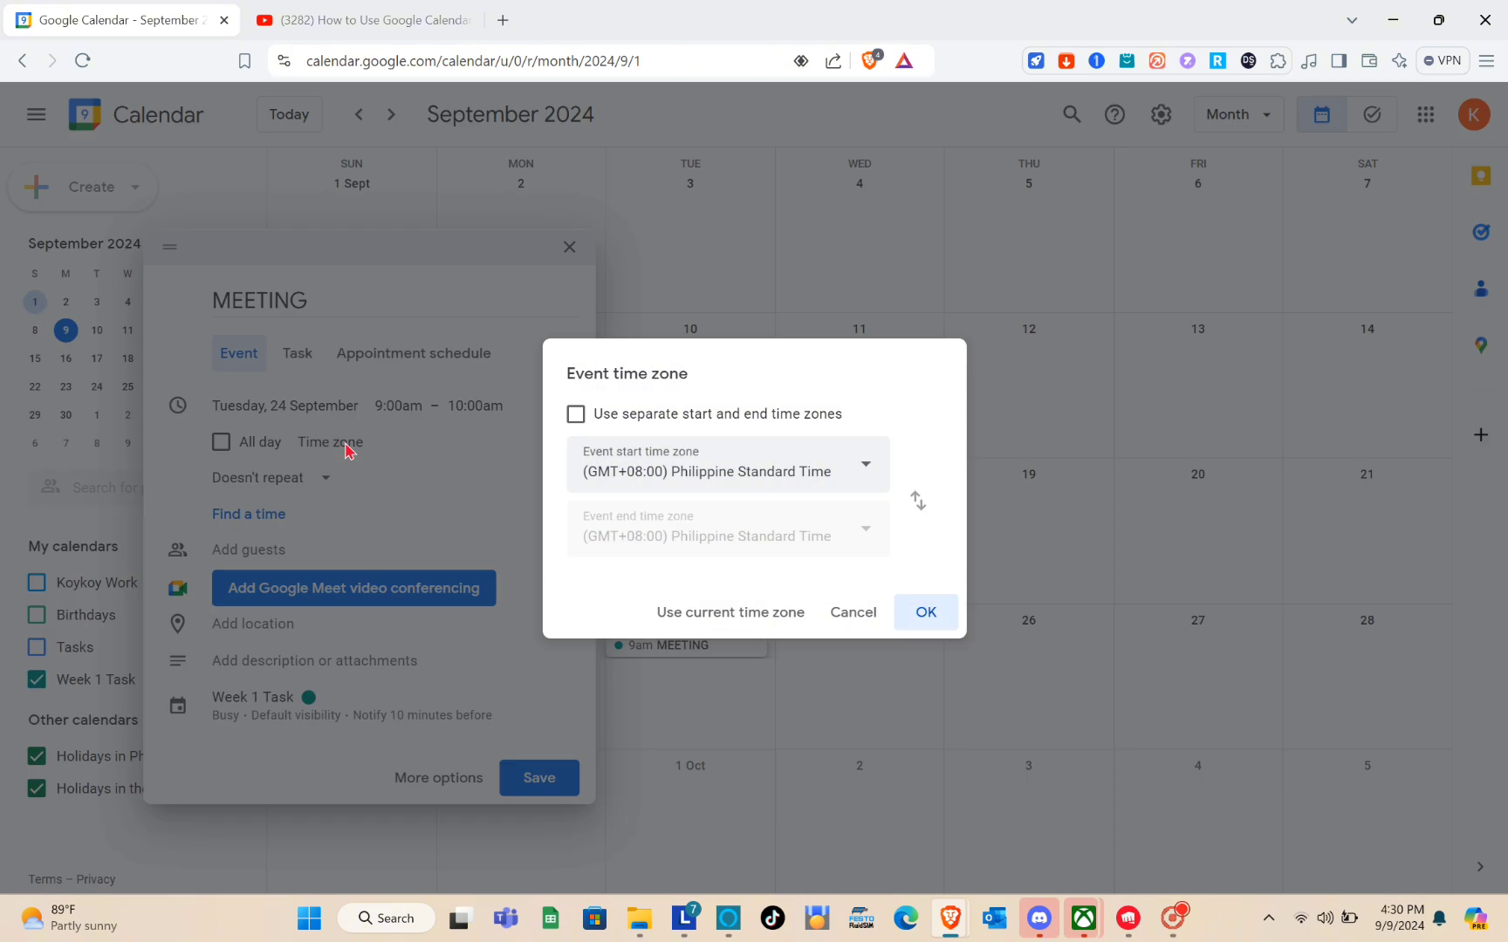
left_click(857, 476)
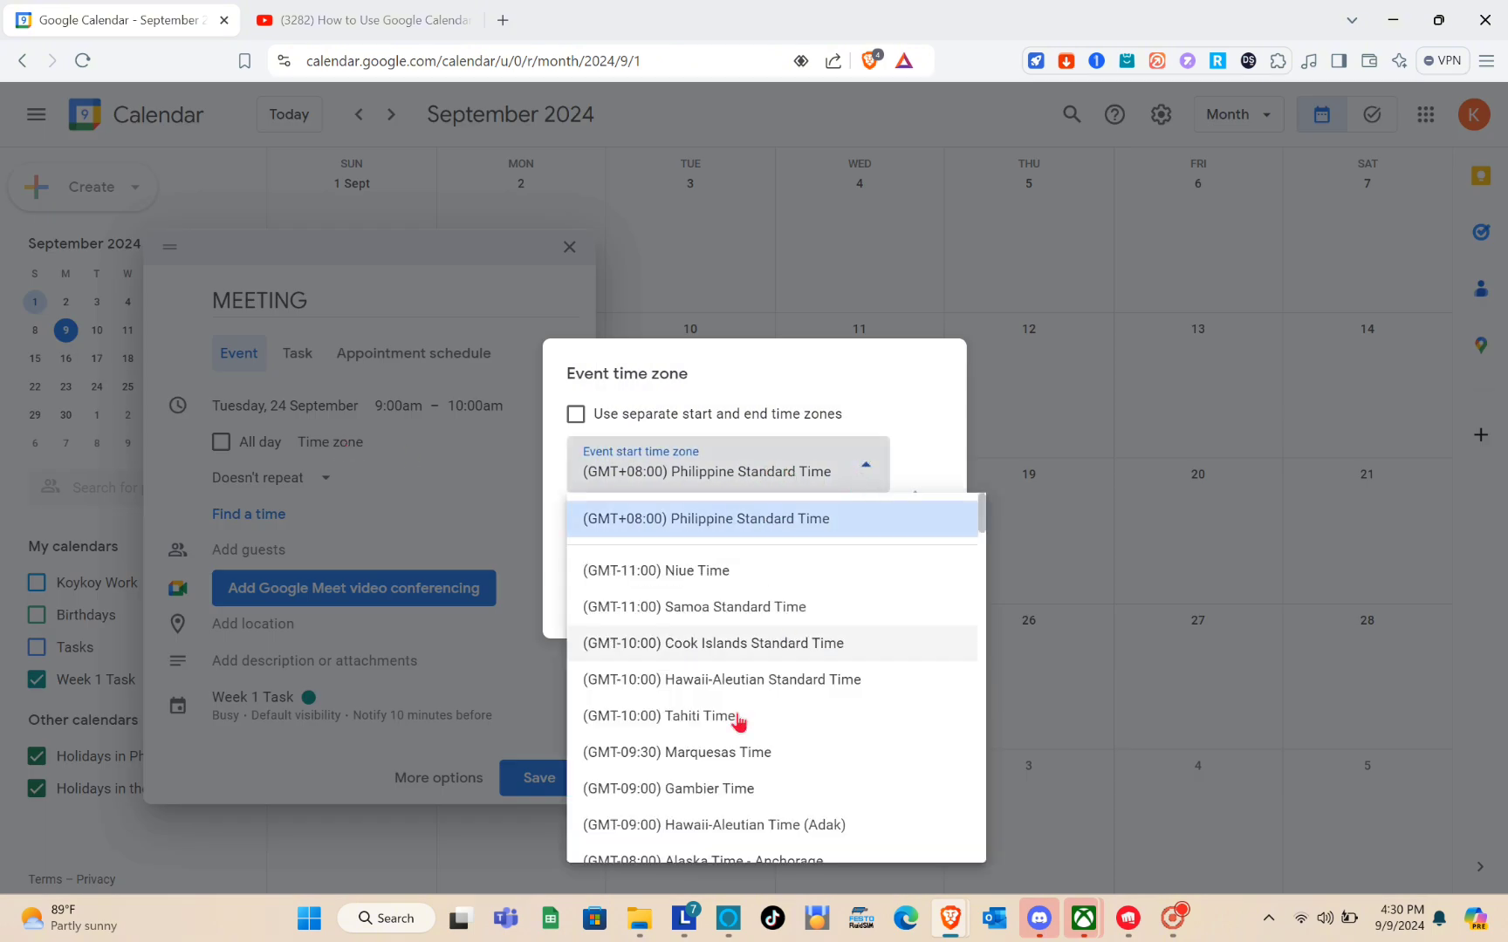
scroll(734, 717, "down", 4)
scroll(738, 720, "up", 15)
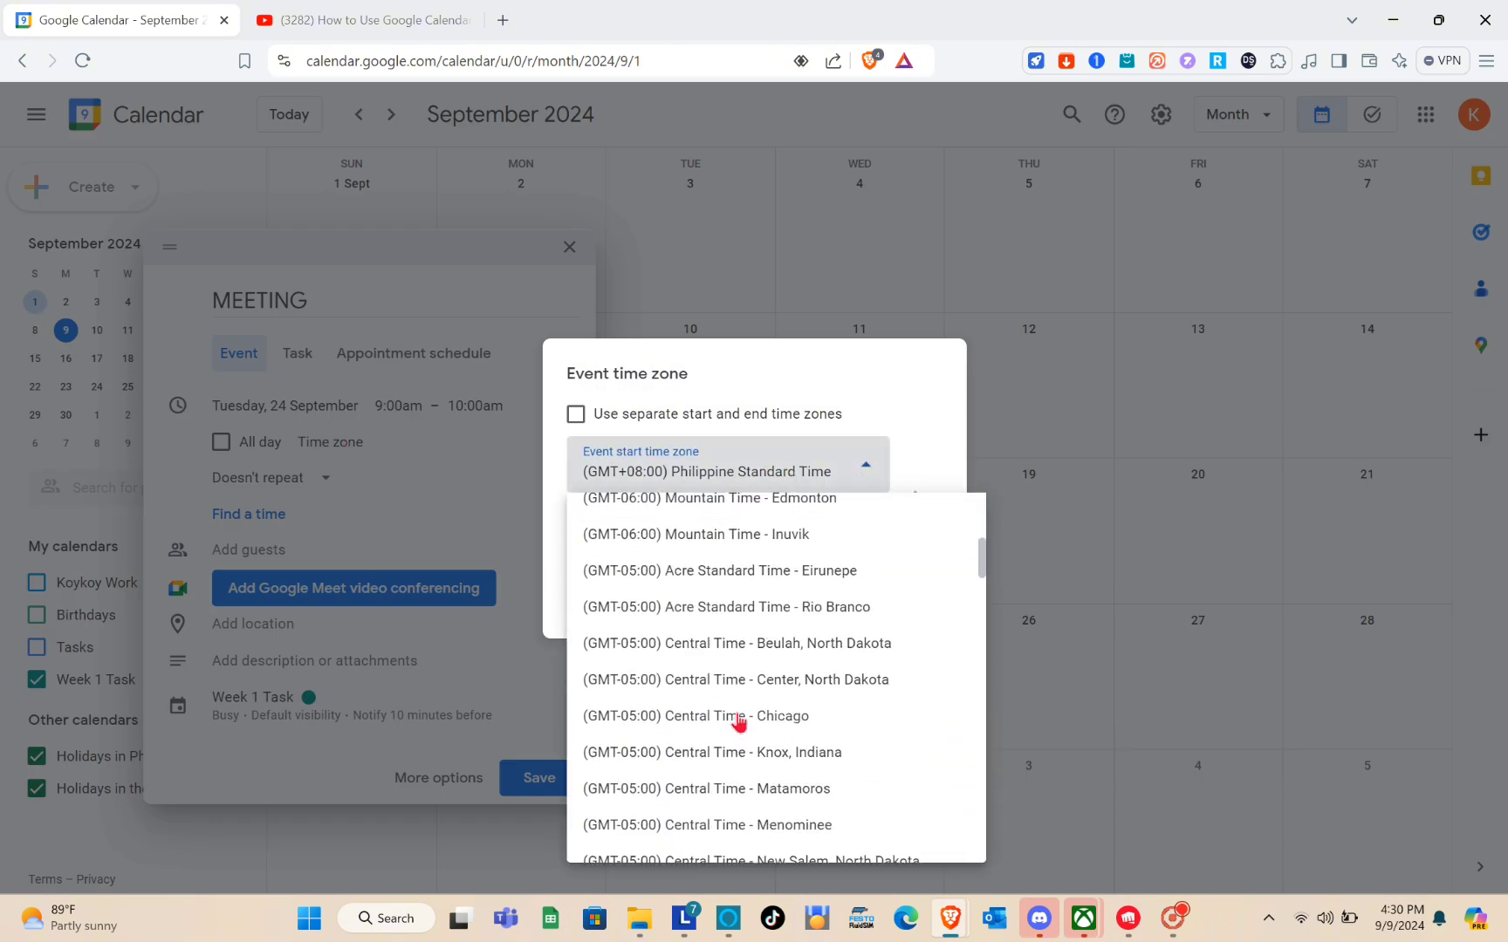
left_click(802, 519)
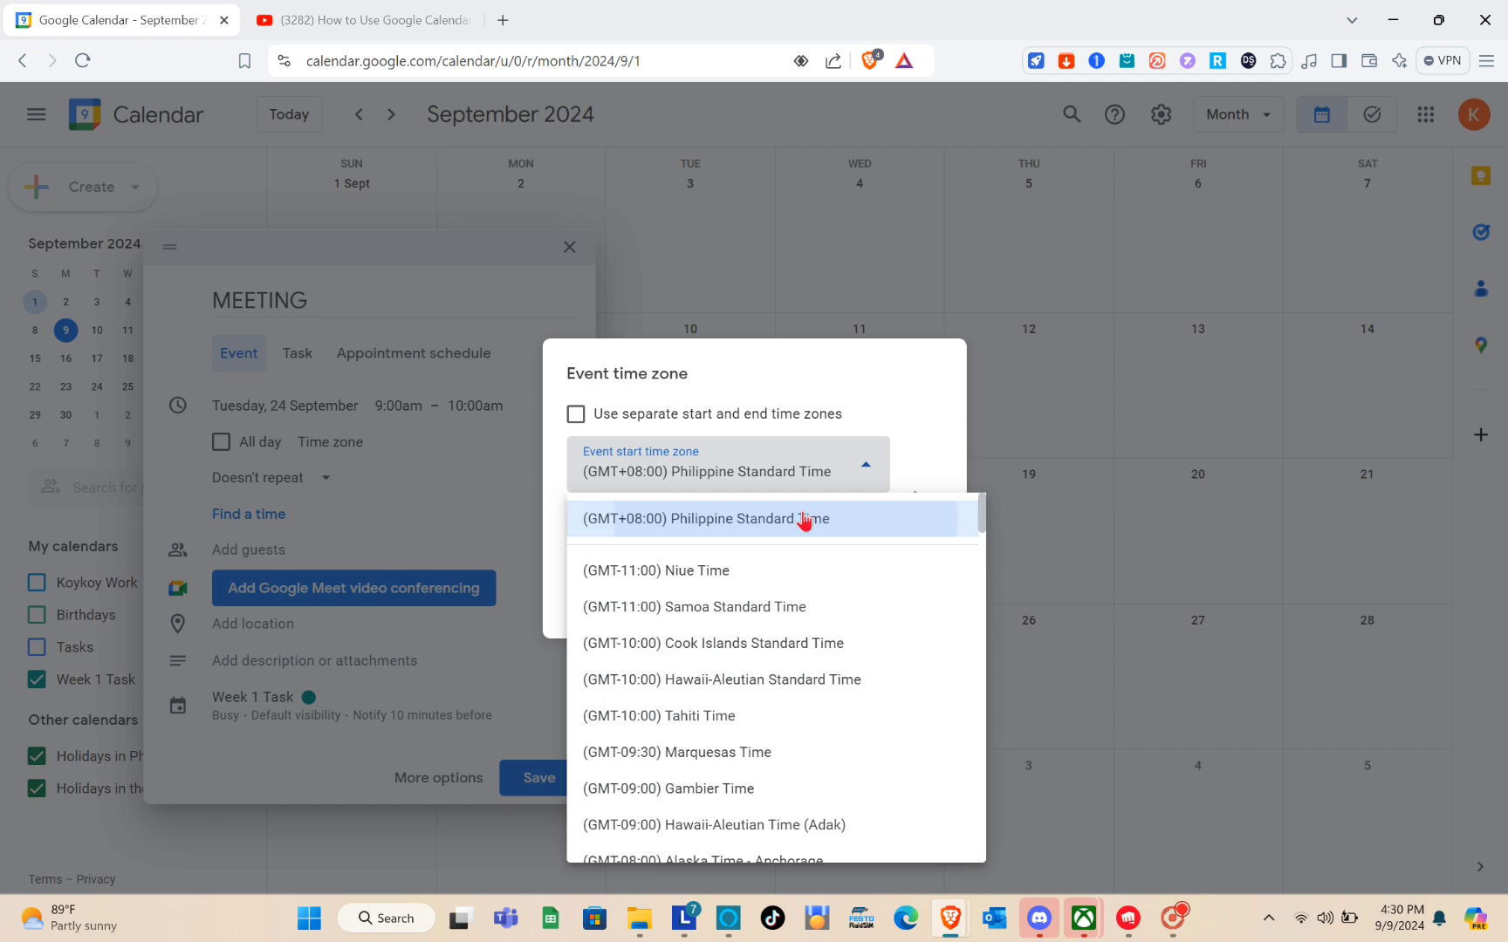
left_click(924, 610)
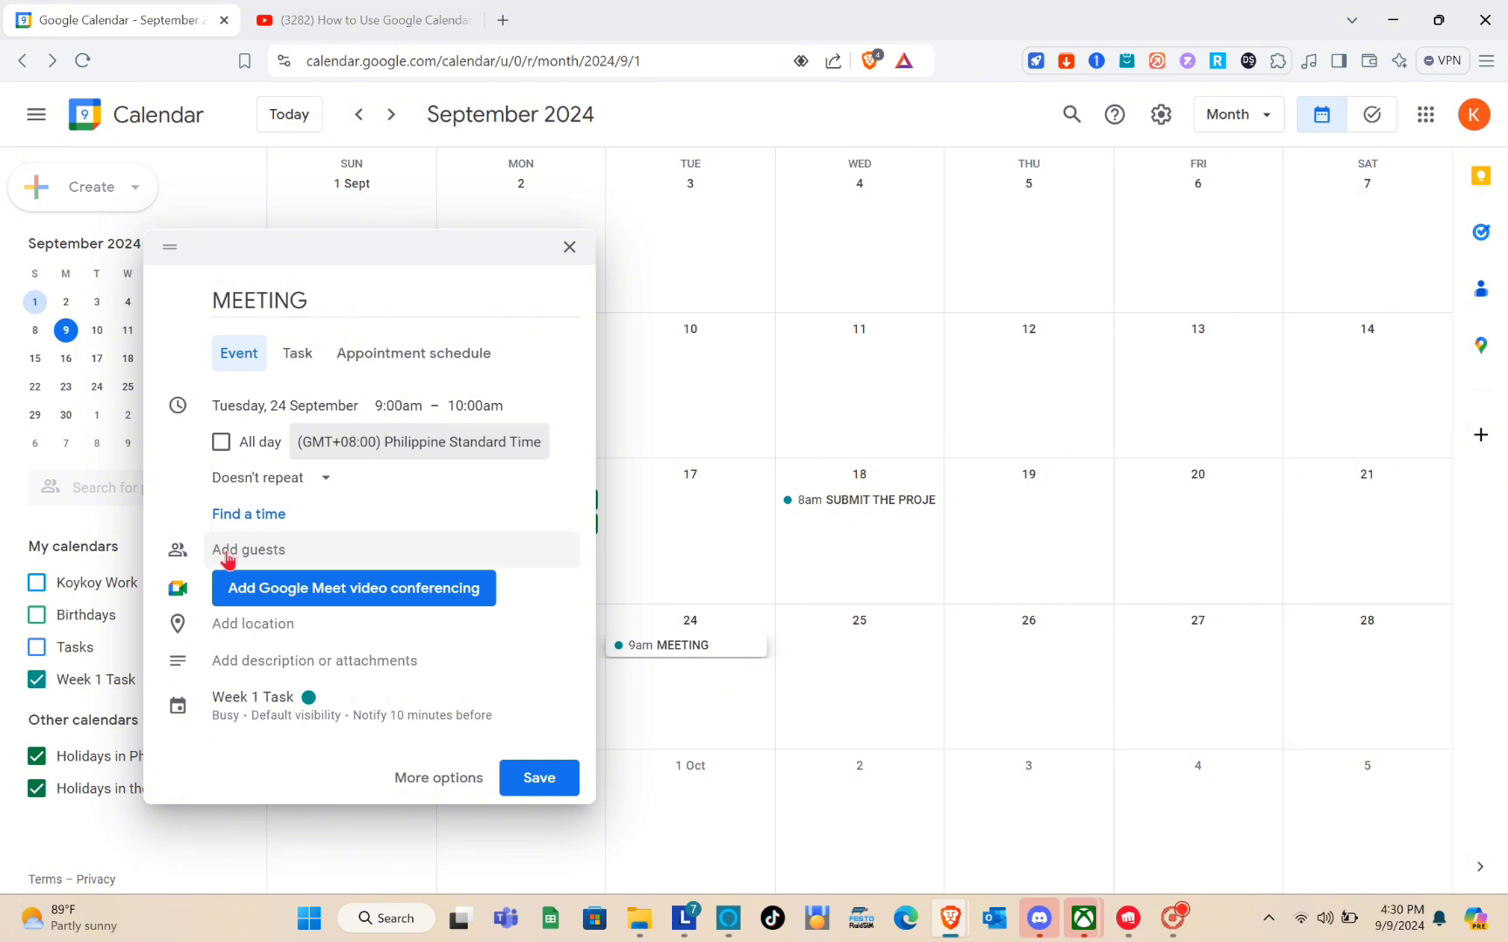
Add Google Meet video conferencing to the MEETING event, leaving the guest list empty.
left_click(253, 552)
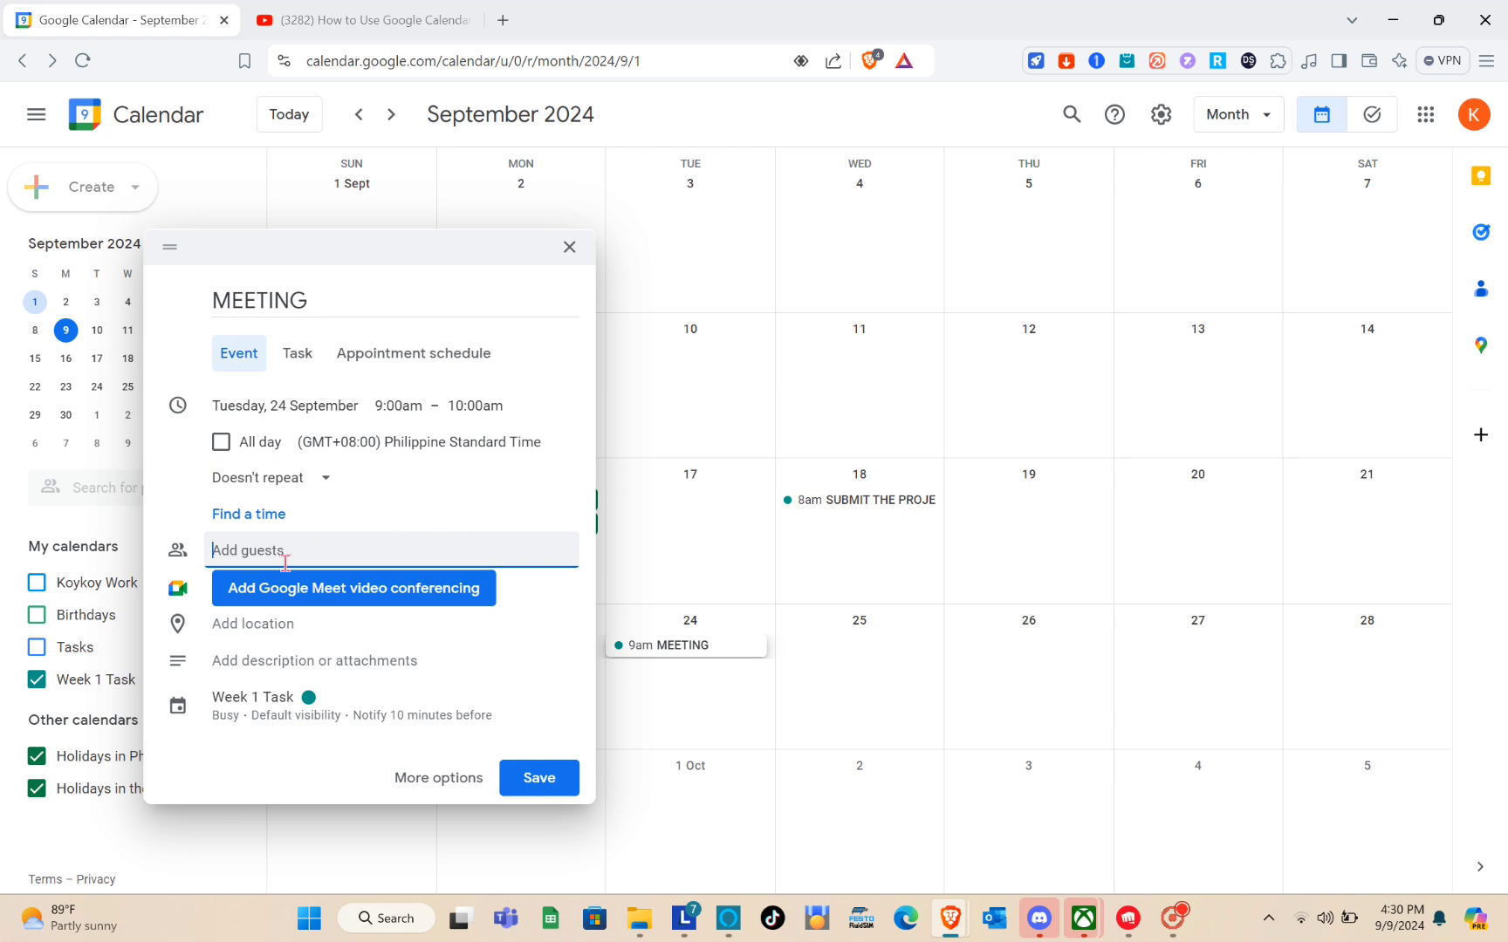
left_click(362, 598)
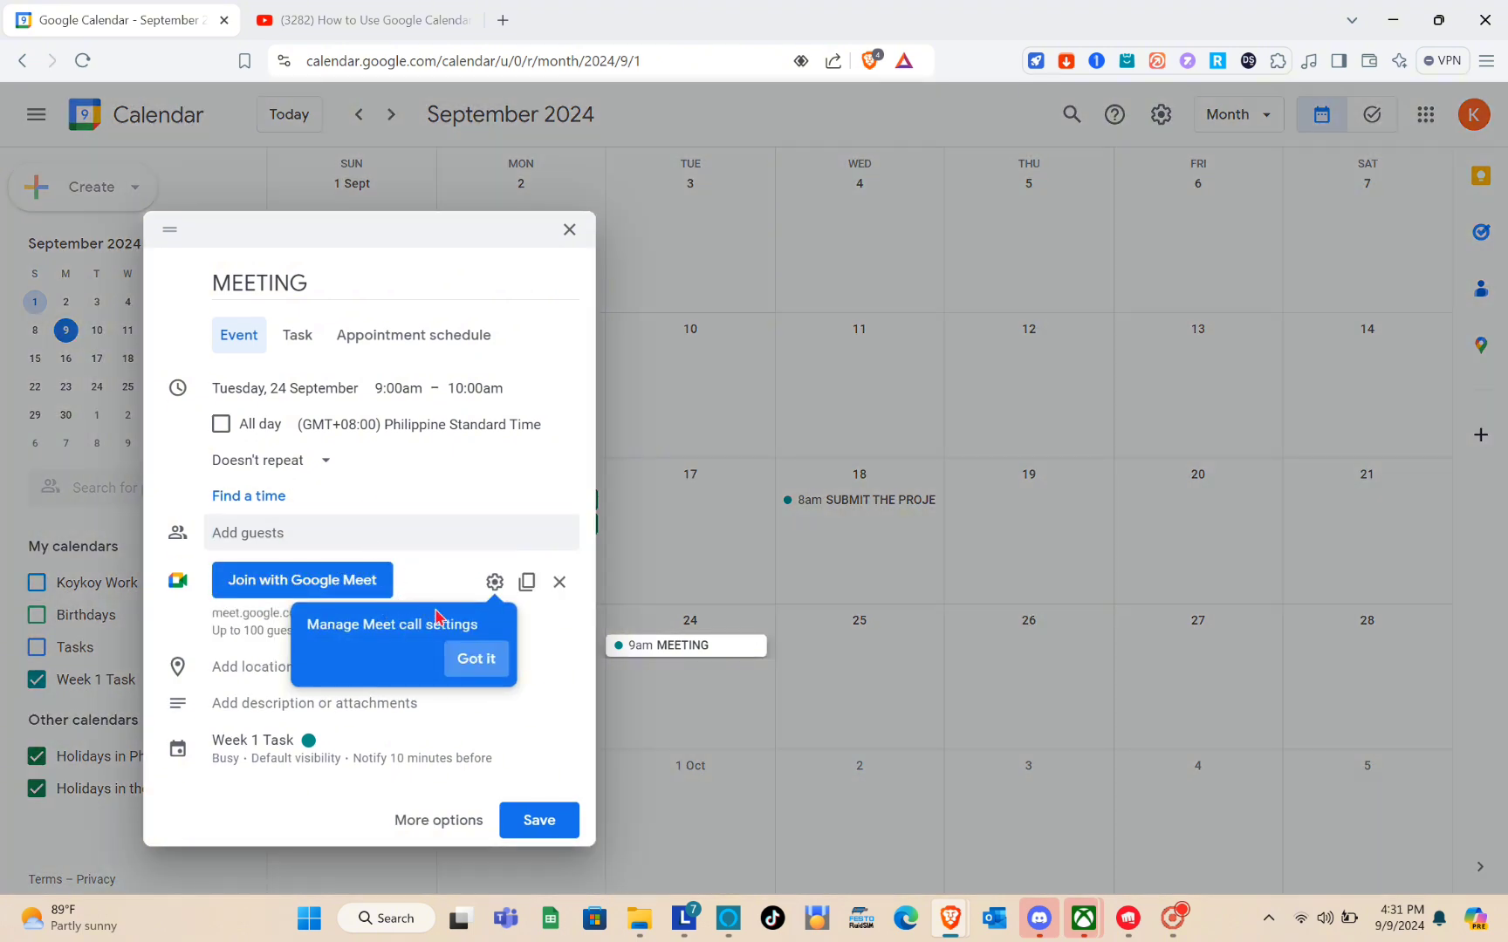
left_click(474, 660)
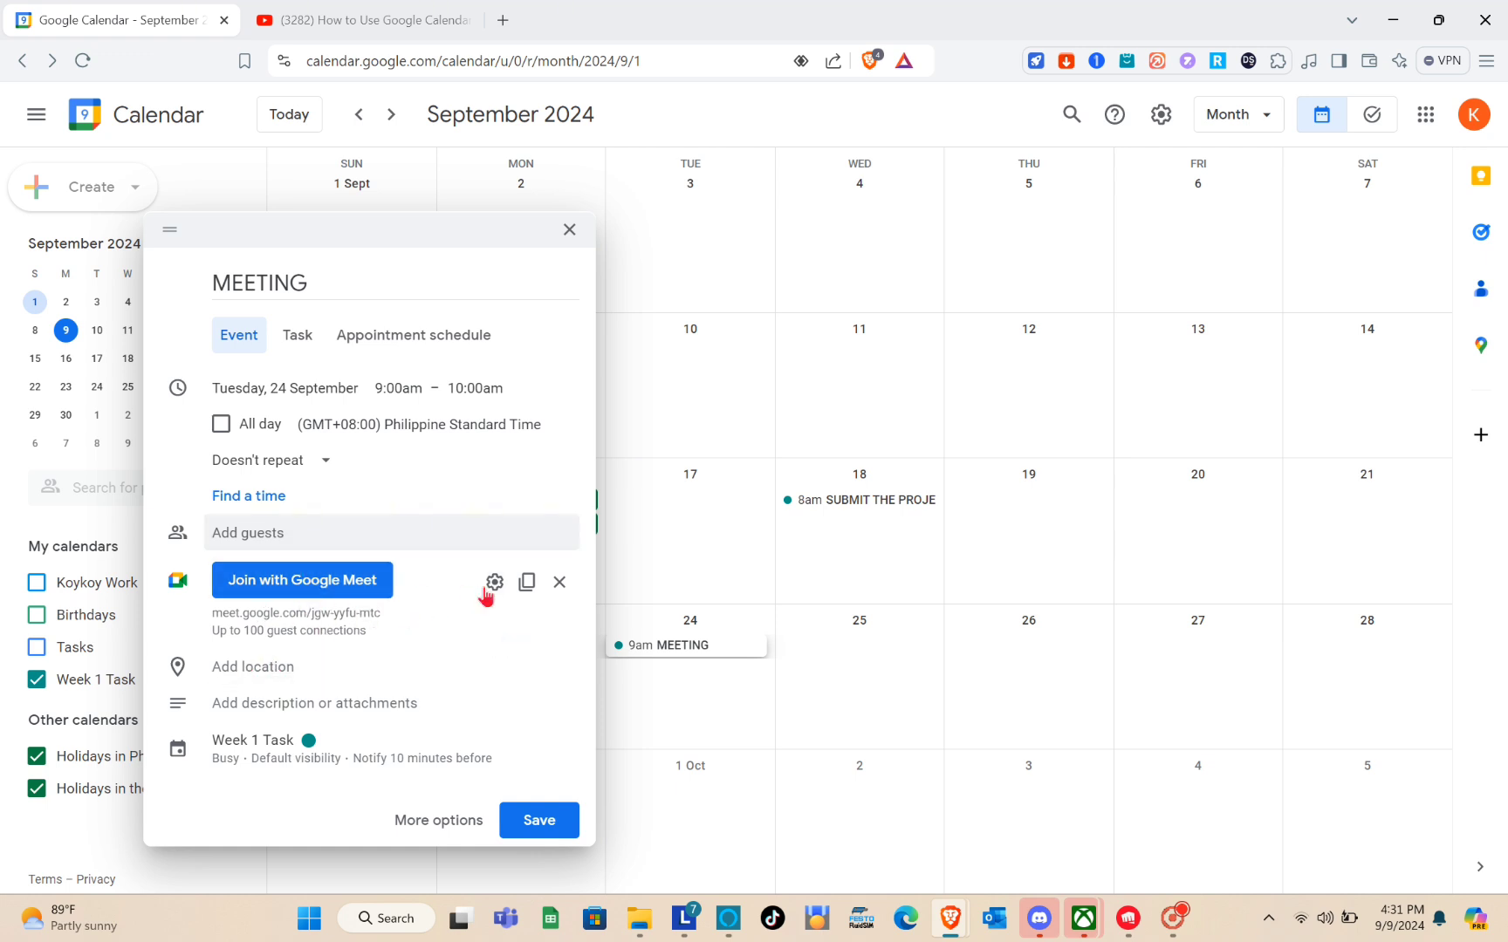
View the location field and the attachment picker of the MEETING event without filling them in.
left_click(327, 674)
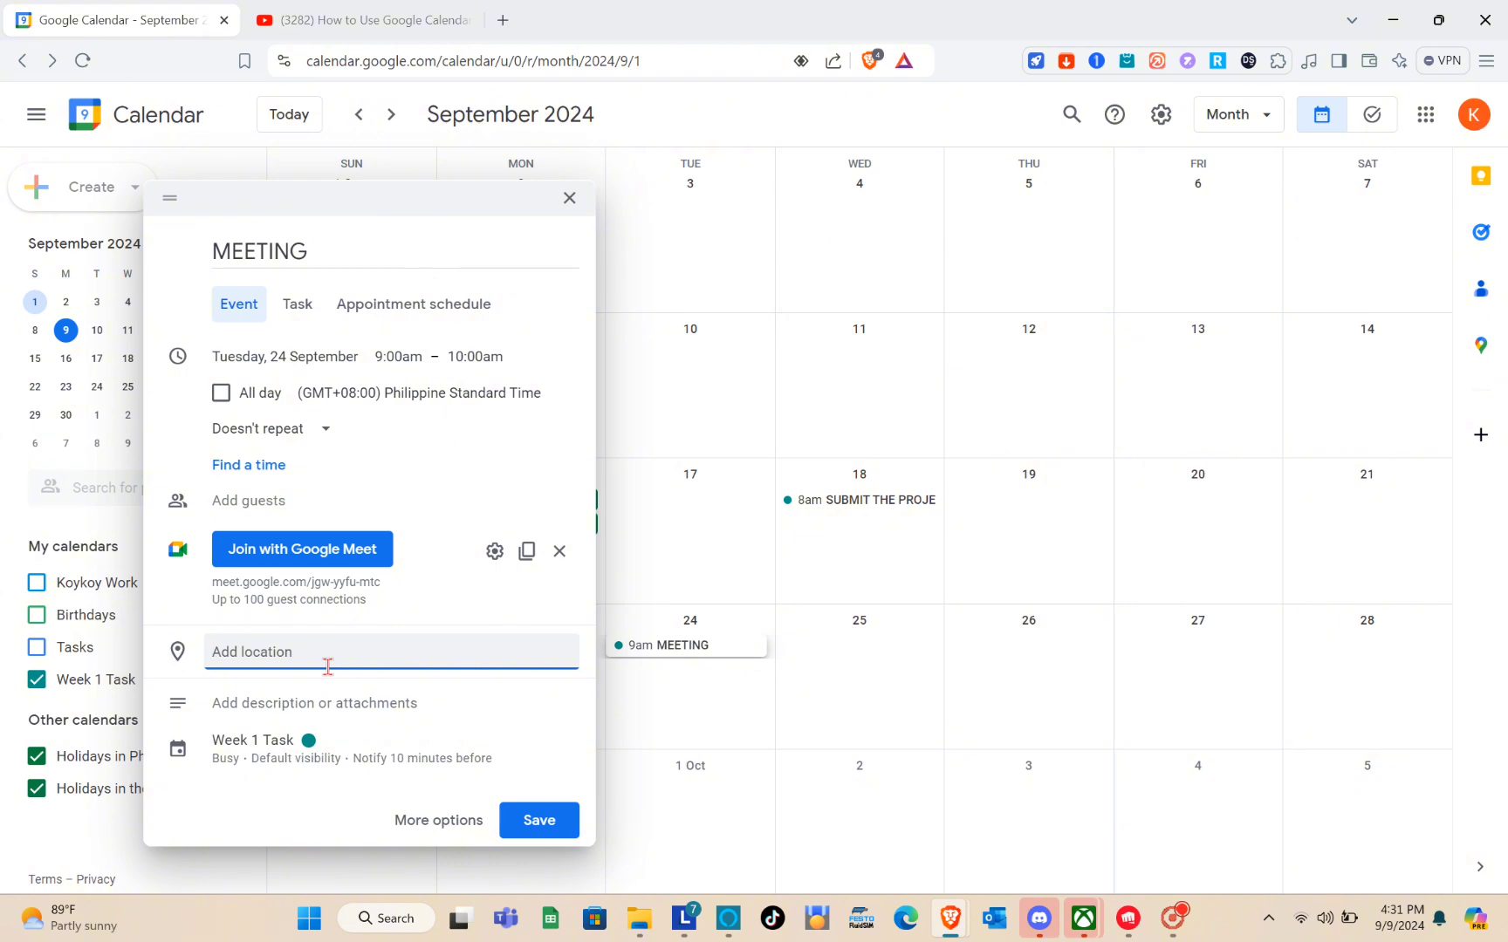
left_click(340, 716)
left_click(344, 714)
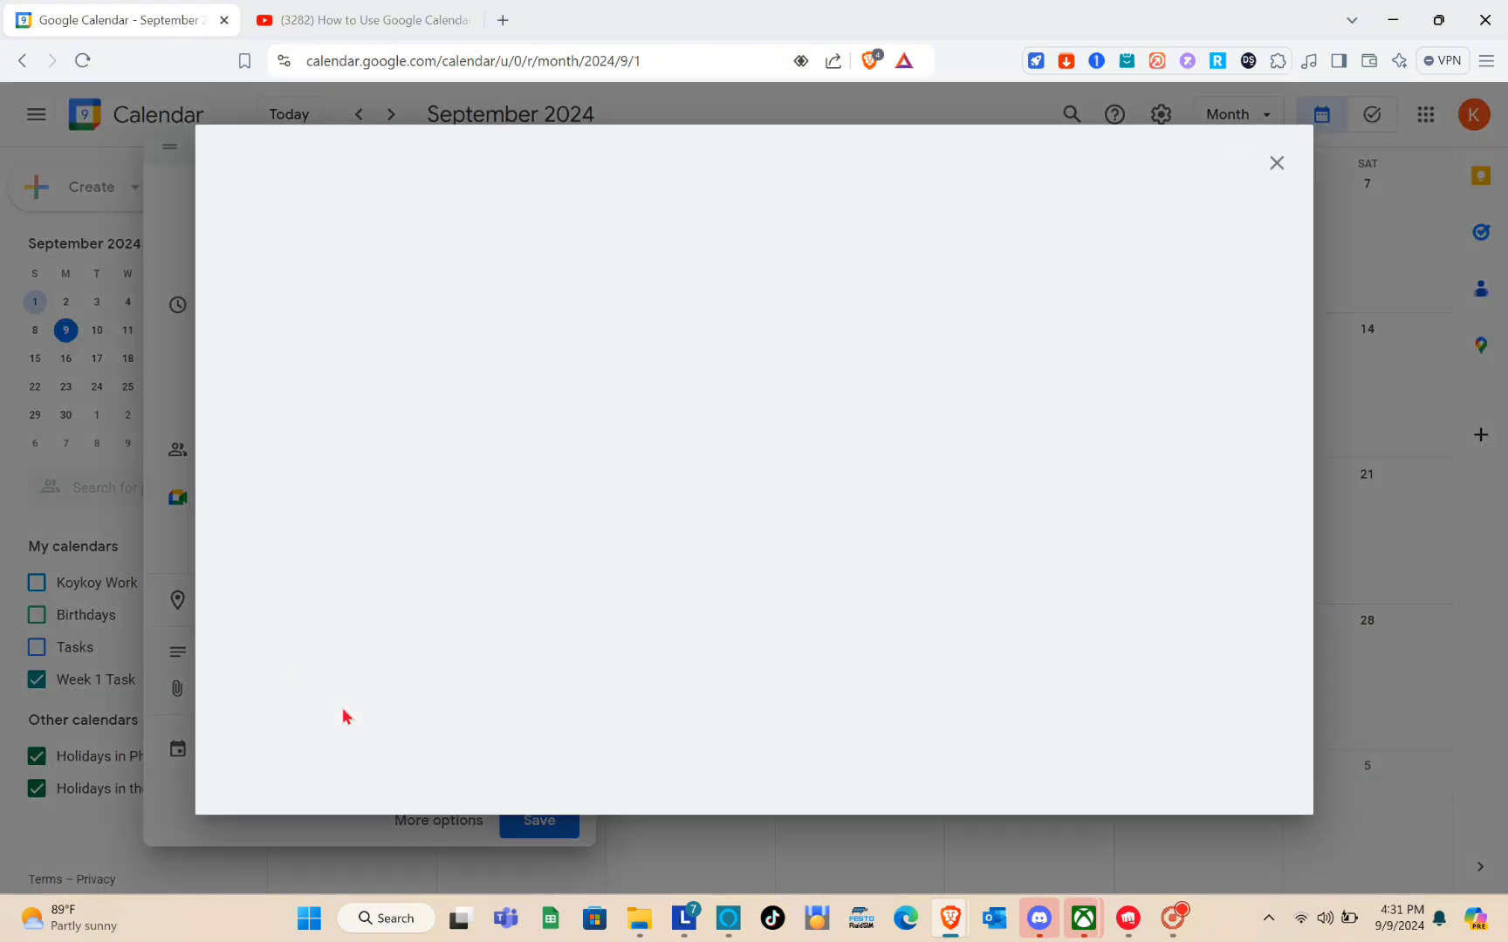
left_click(1276, 164)
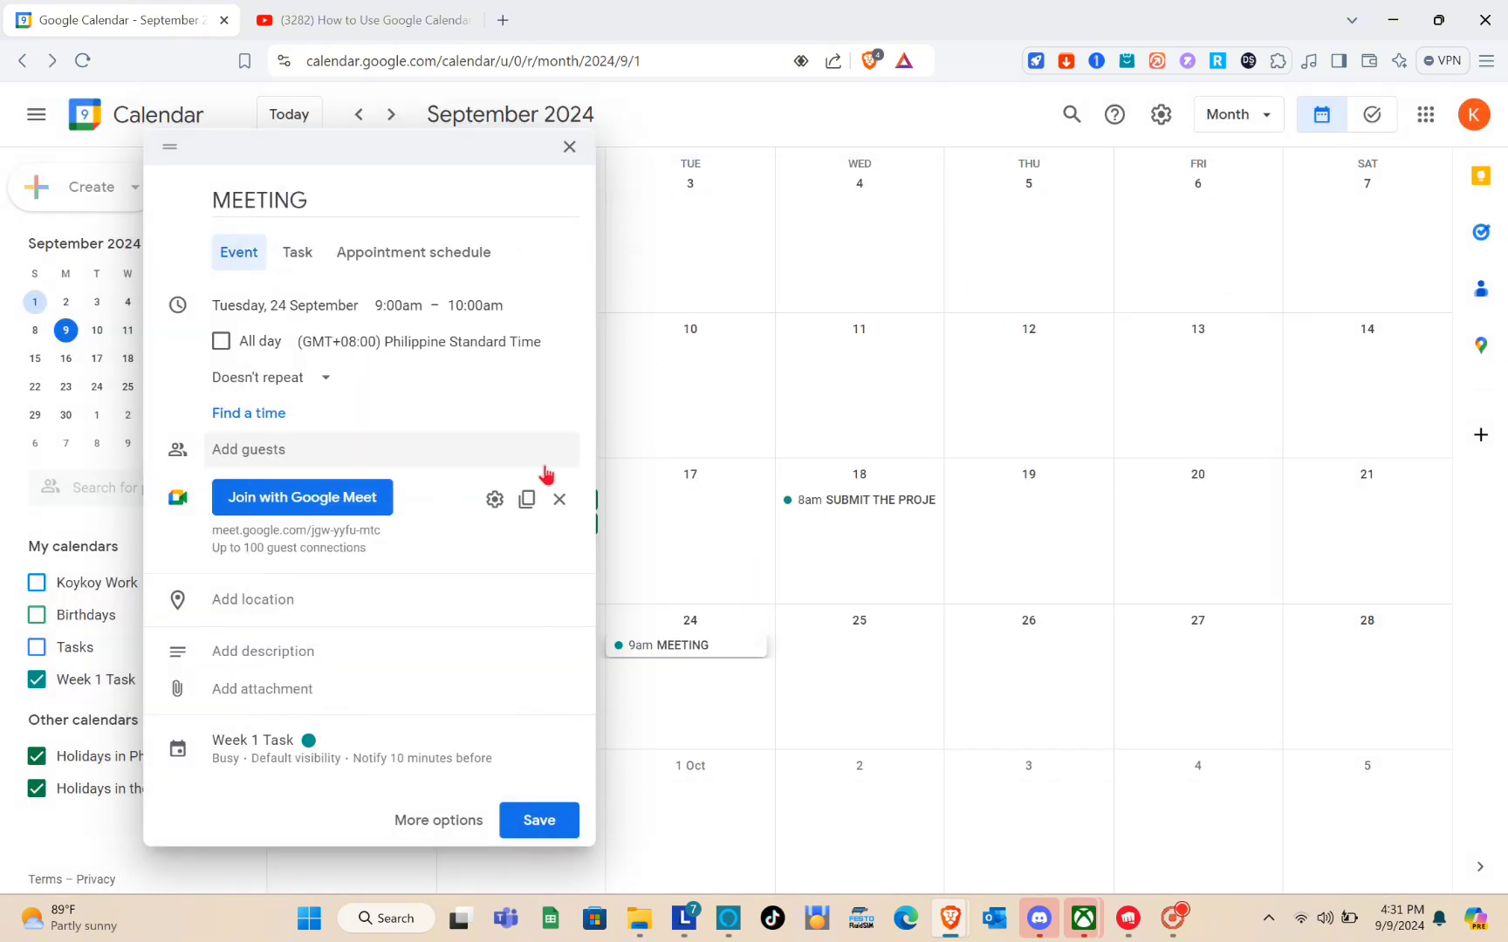
Add the description "Please be on time" to the MEETING event, save it and close its details.
left_click(318, 654)
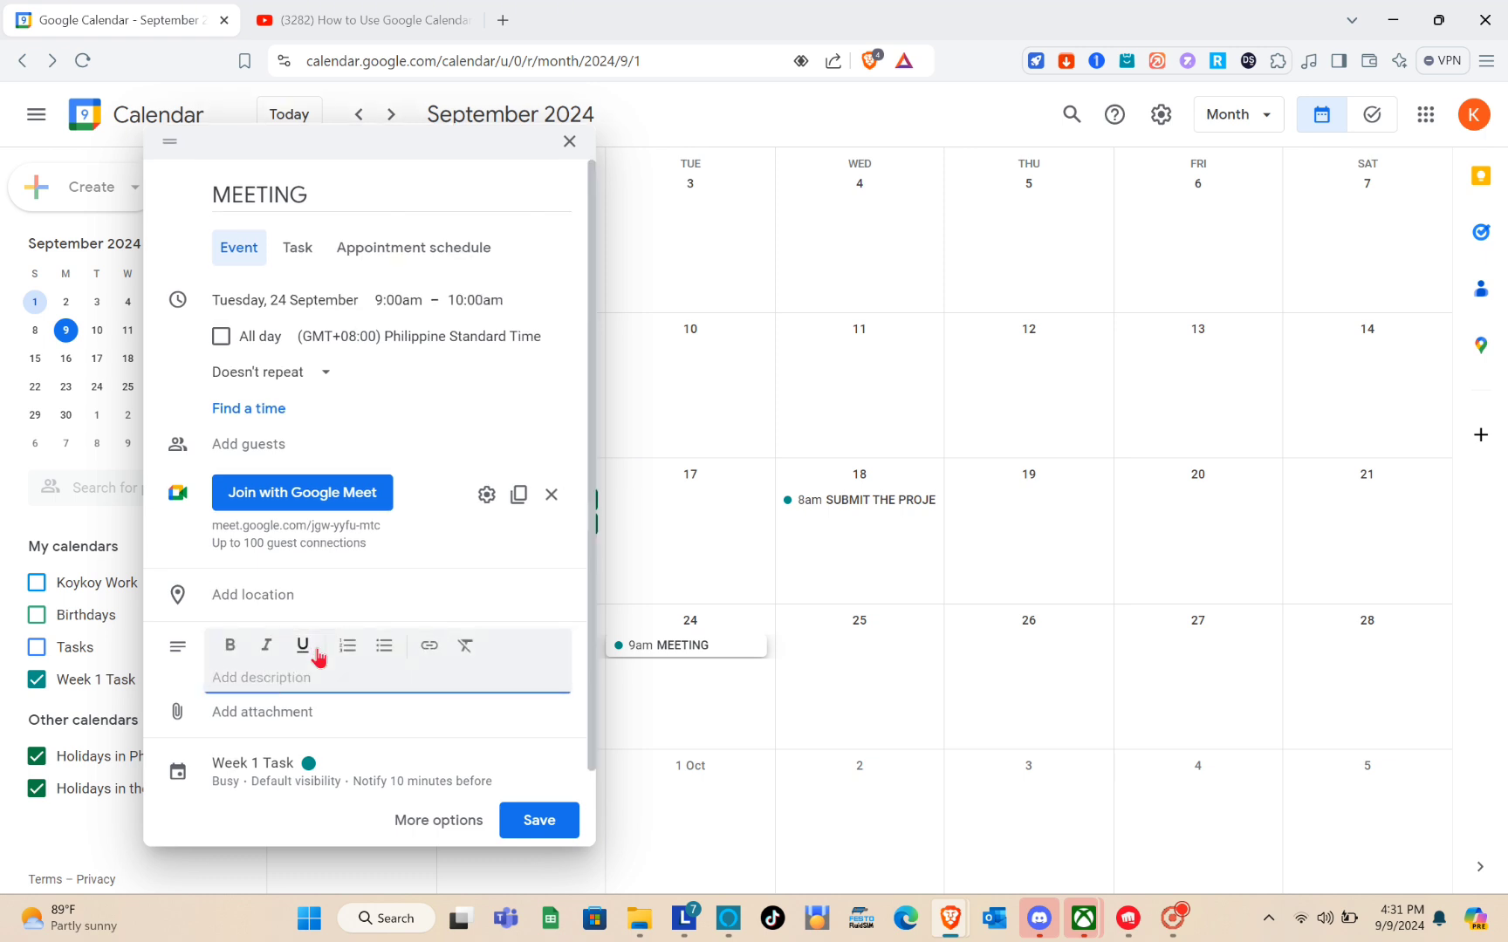
type("Please be on time")
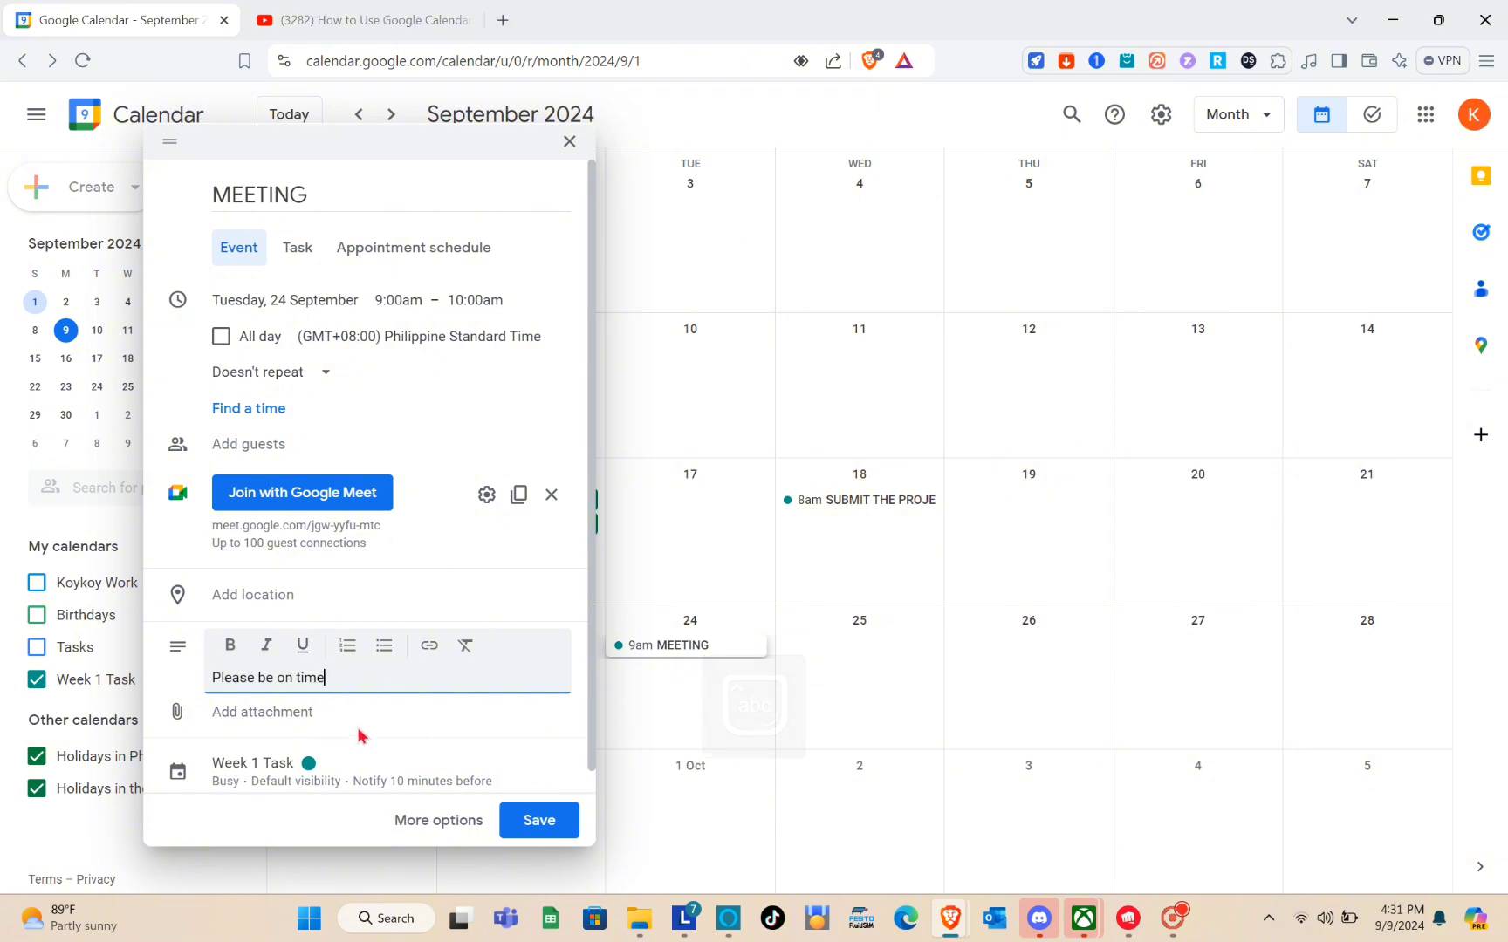
left_click(538, 833)
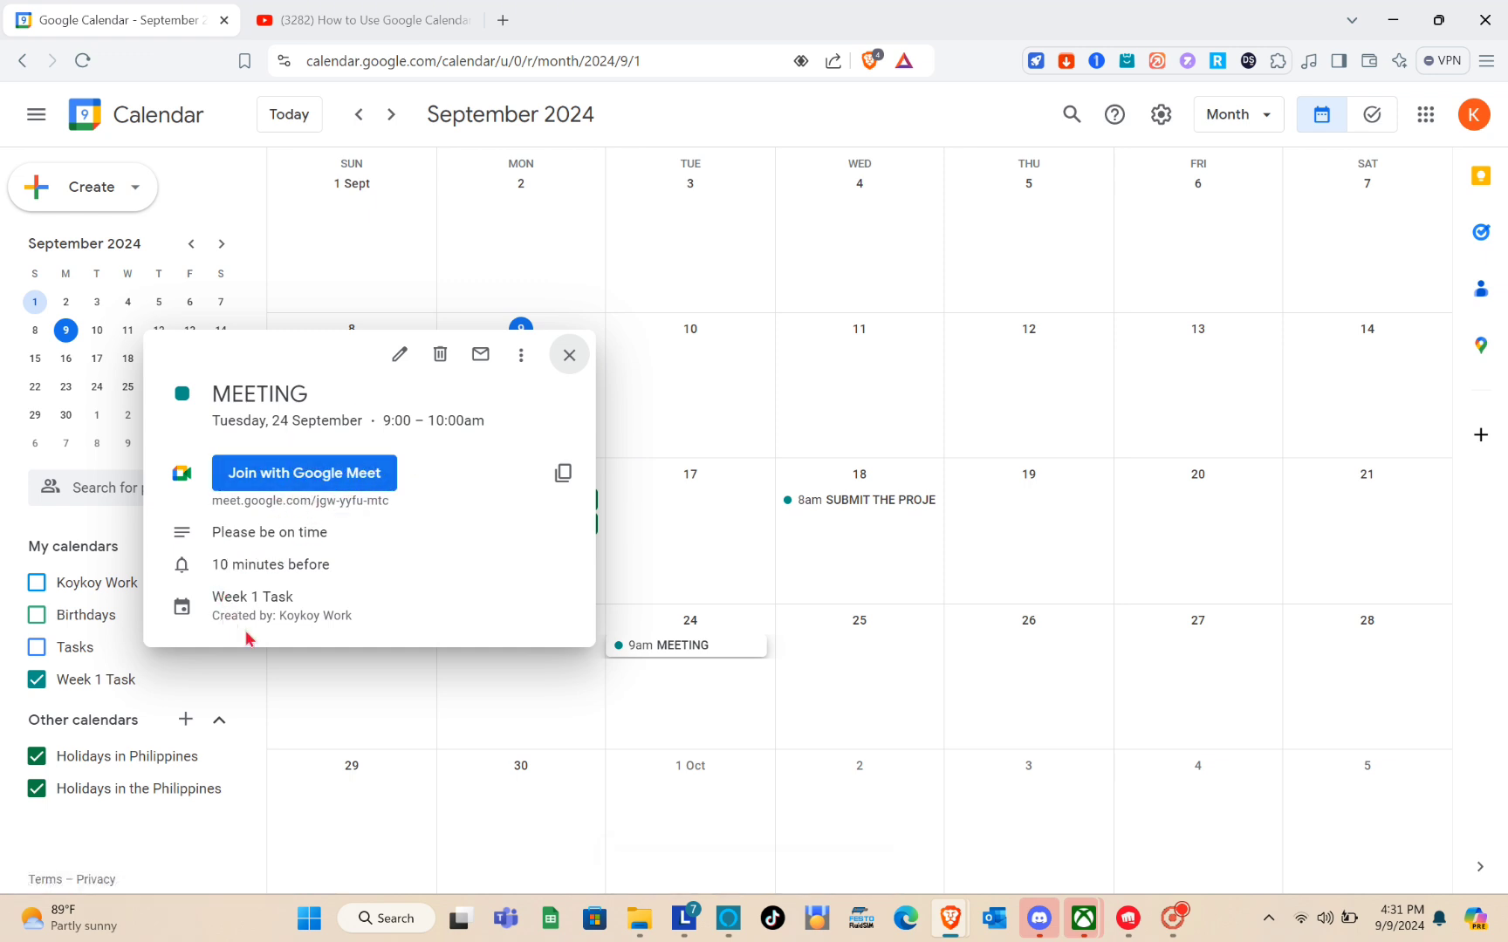
left_click(571, 357)
Show the Tasks and Birthdays calendars in the September 2024 month view, keeping the primary work calendar hidden.
key("n")
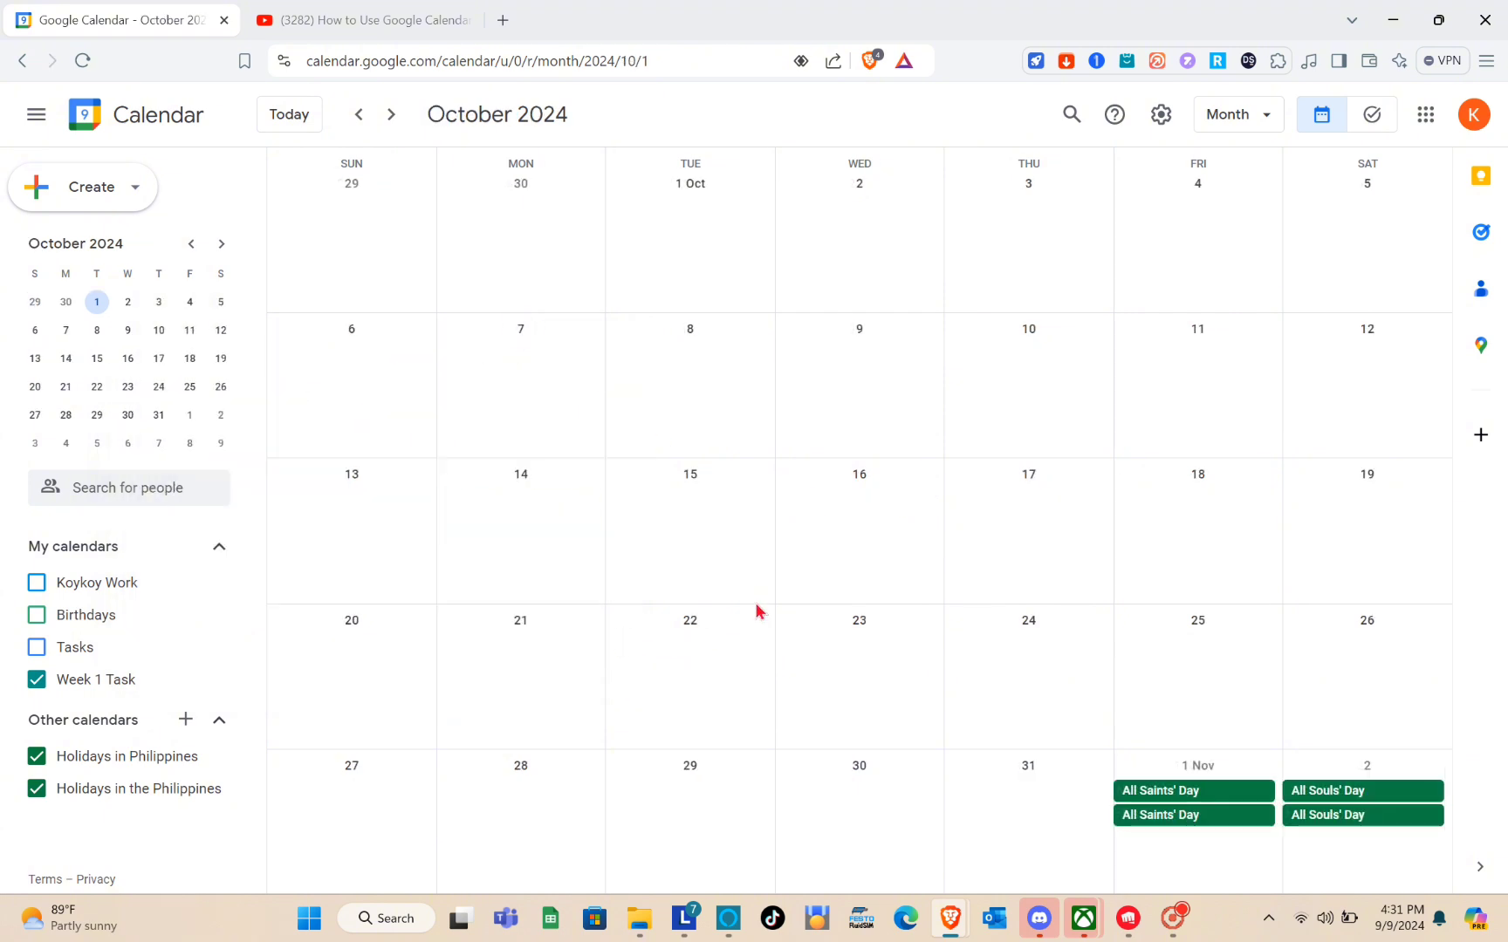
left_click(360, 117)
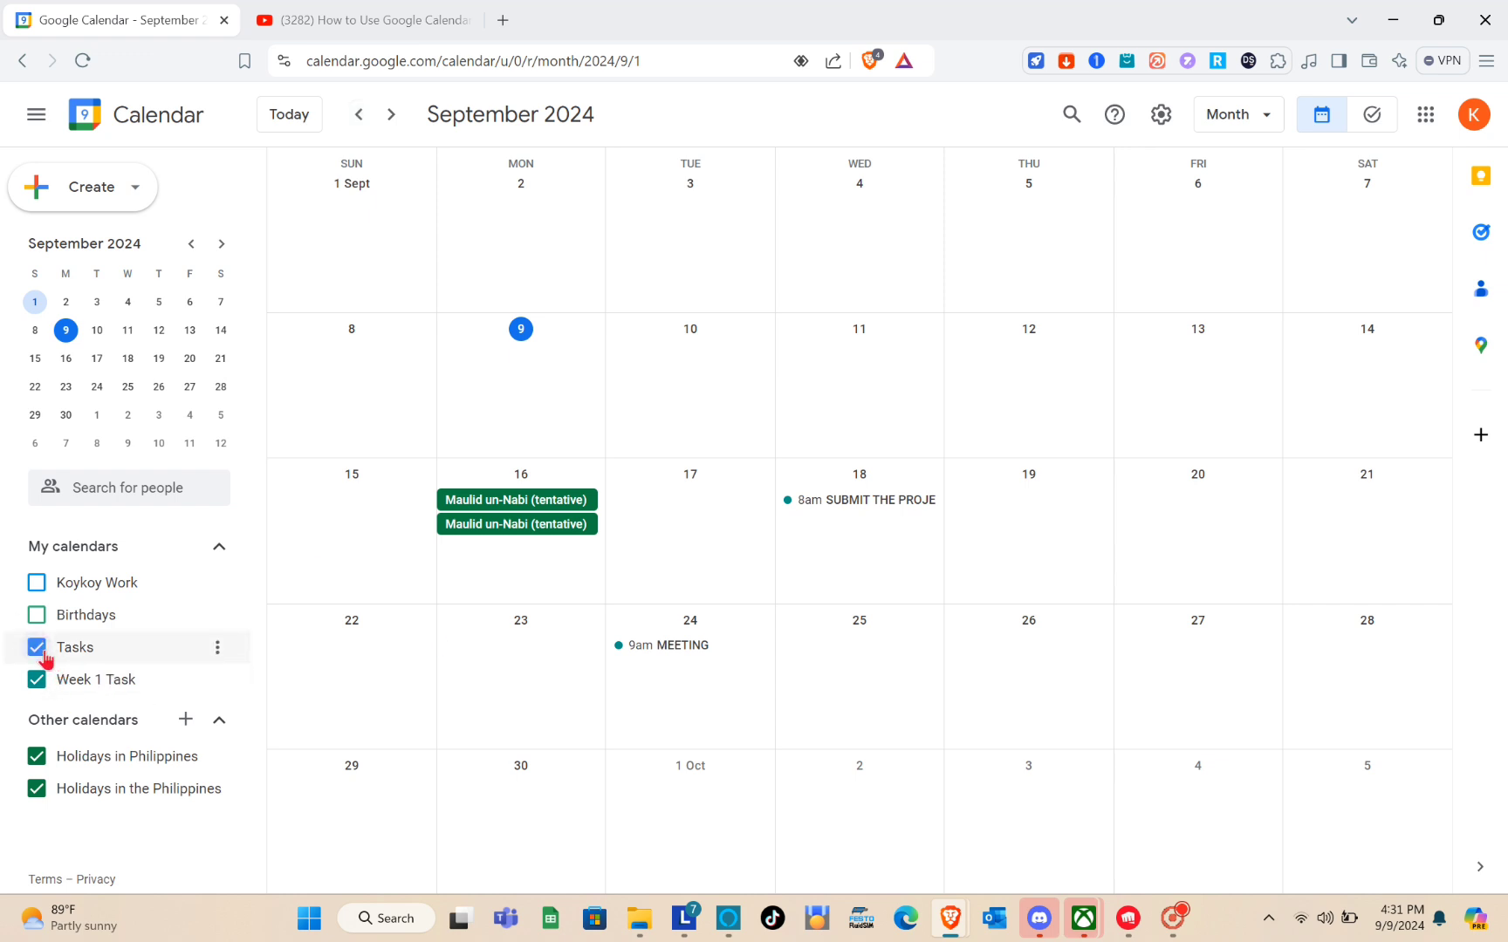
left_click(36, 615)
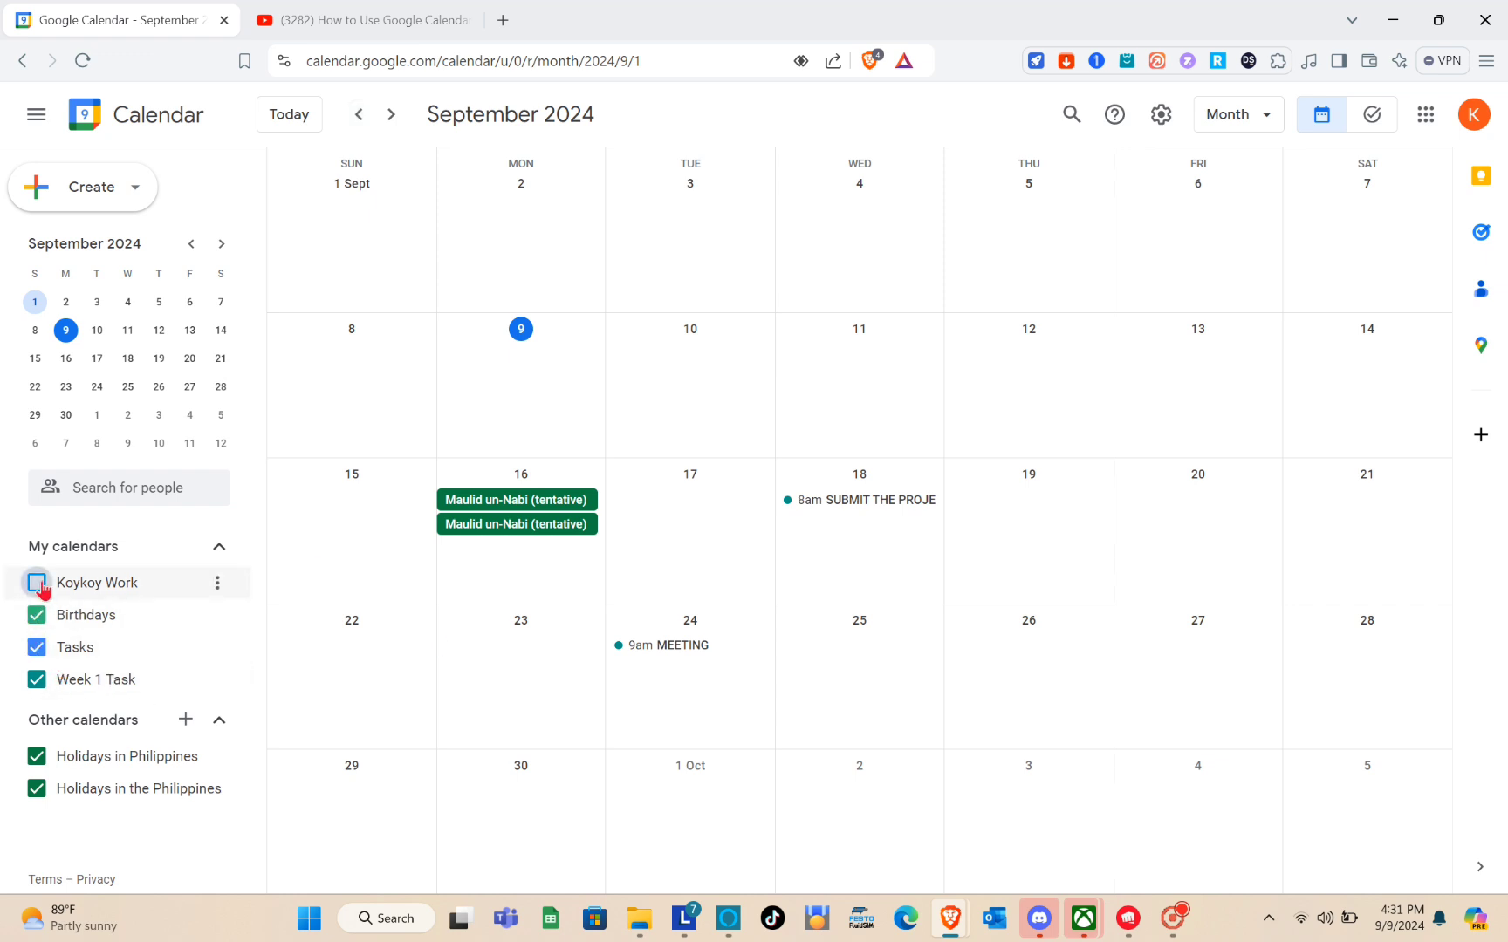
left_click(37, 583)
left_click(37, 583)
scroll(549, 643, "down", 1)
scroll(550, 643, "up", 1)
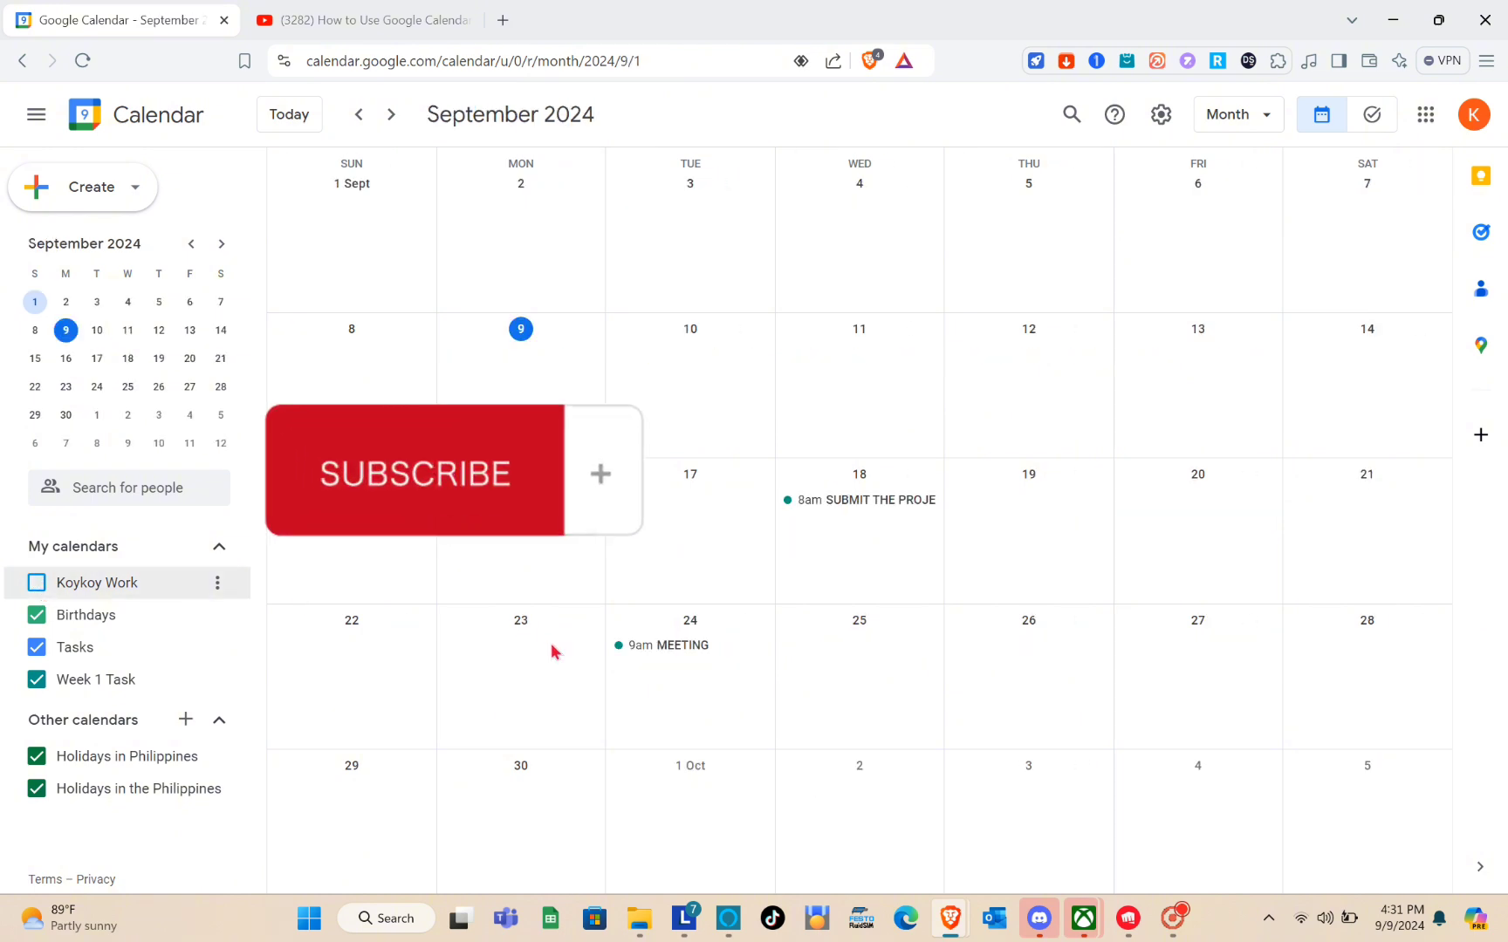